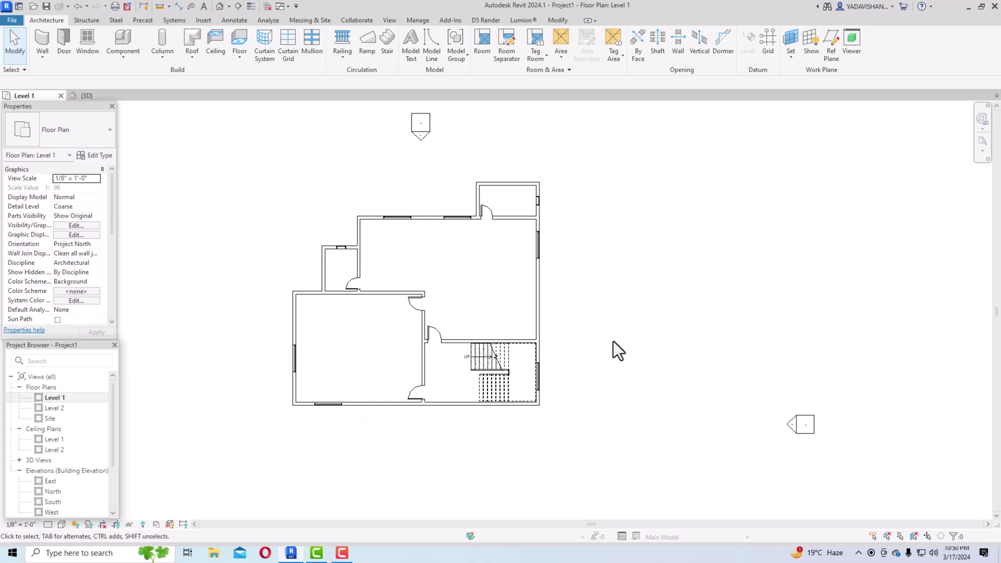
- Inspect the house model in the 3D view, then return to the Level 1 floor plan
click(220, 11)
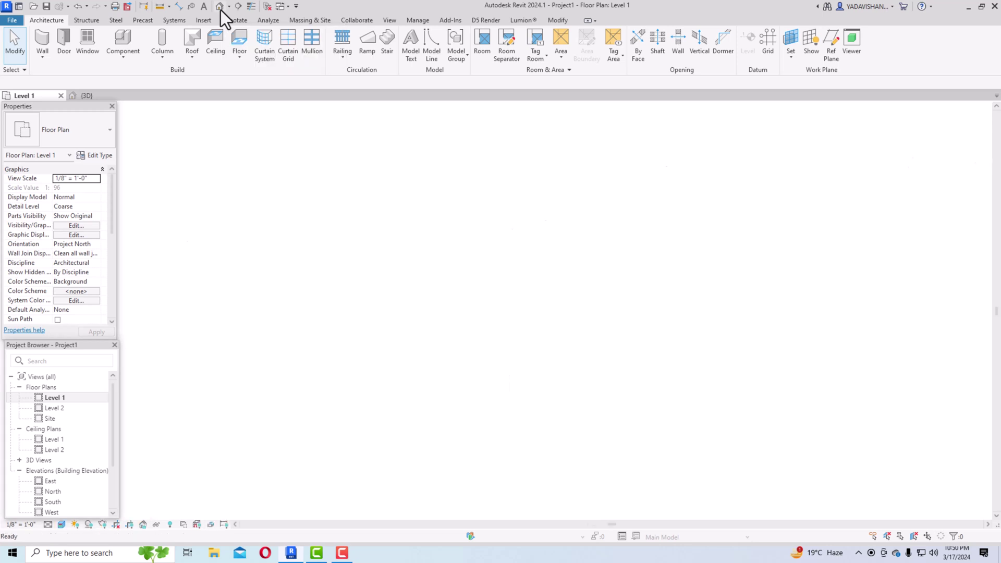
scroll(836, 267, up, 3)
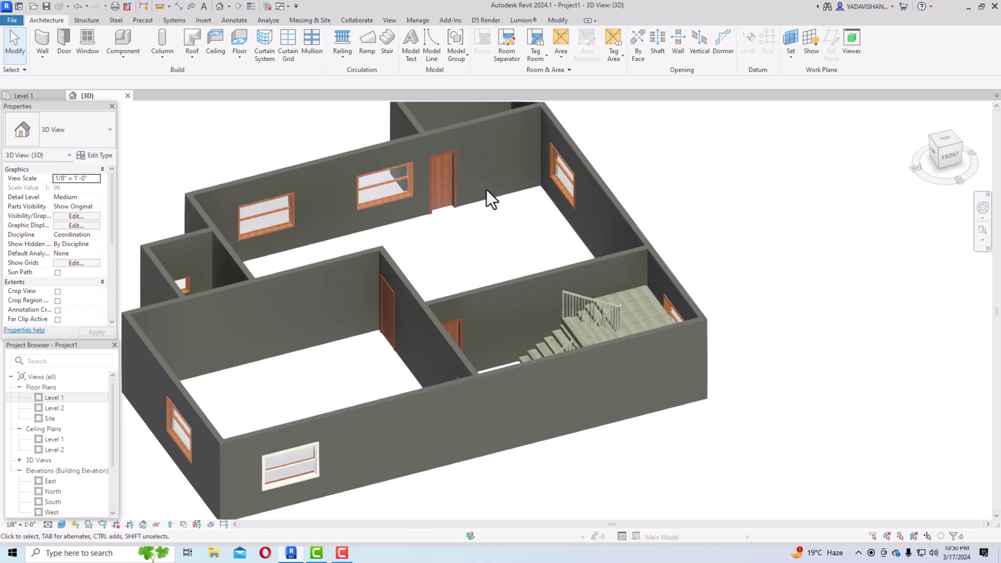
scroll(528, 234, down, 3)
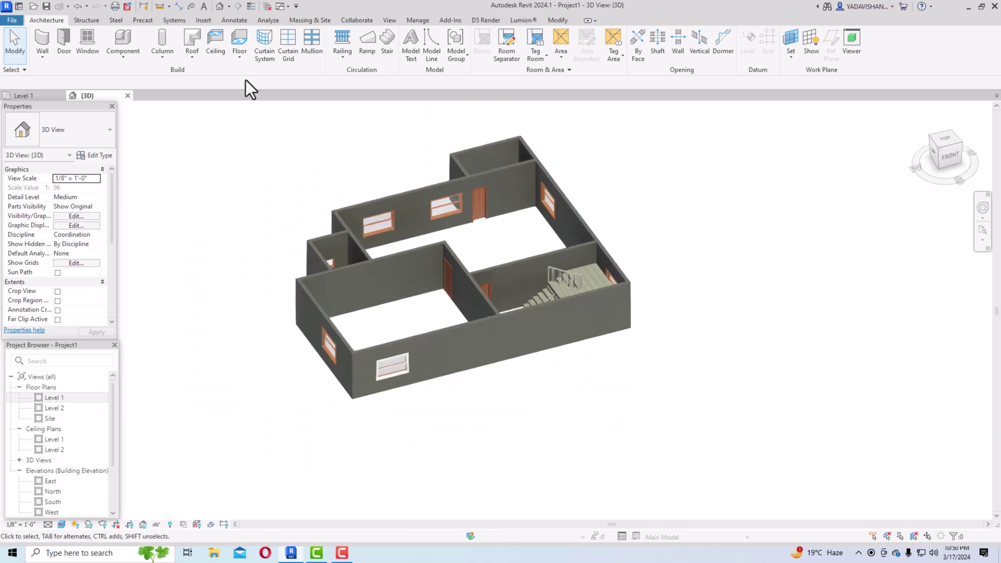
double_click(55, 399)
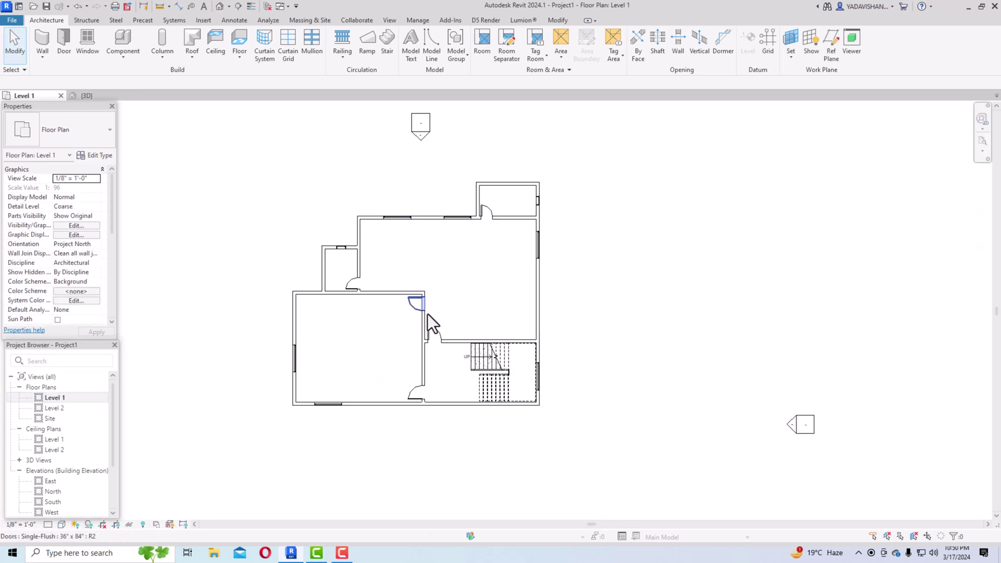
click(219, 6)
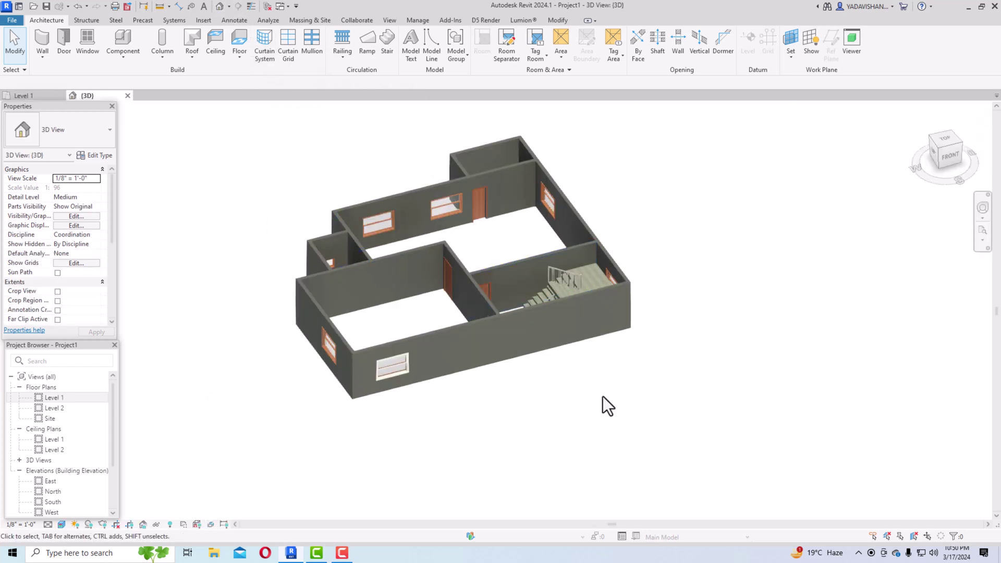
double_click(56, 398)
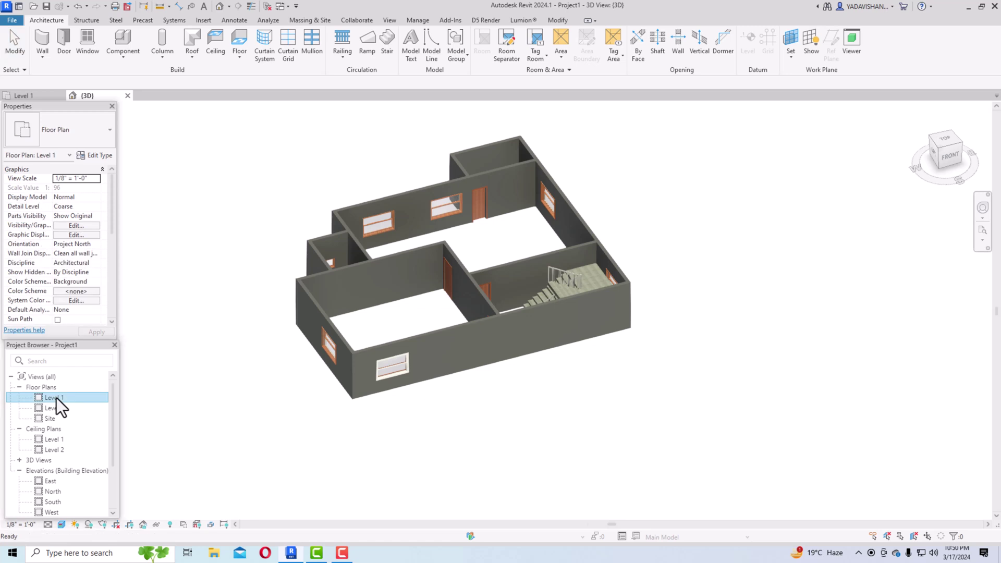
- Start an architectural floor on Level 1 using the Generic - 12" floor type
click(238, 57)
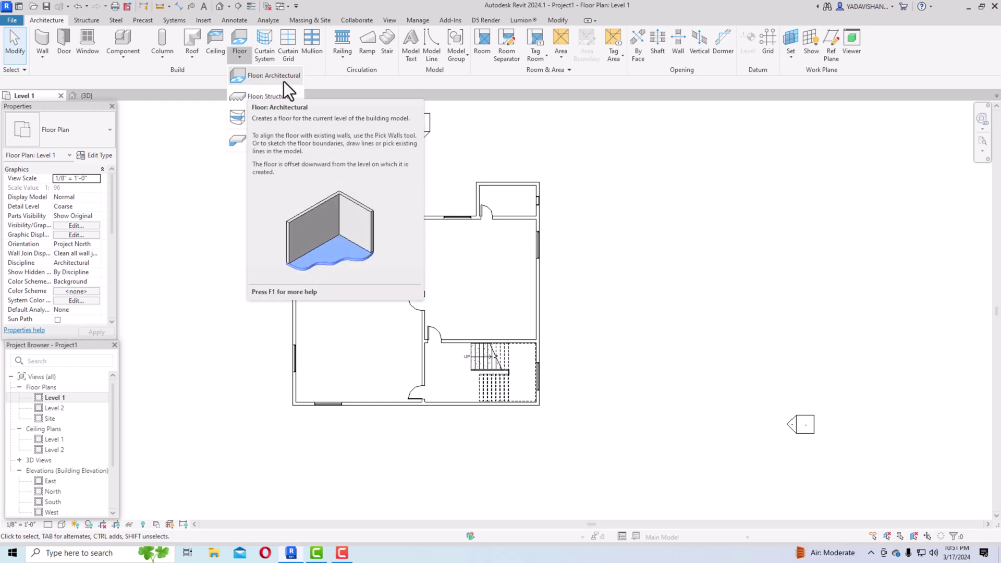
click(270, 79)
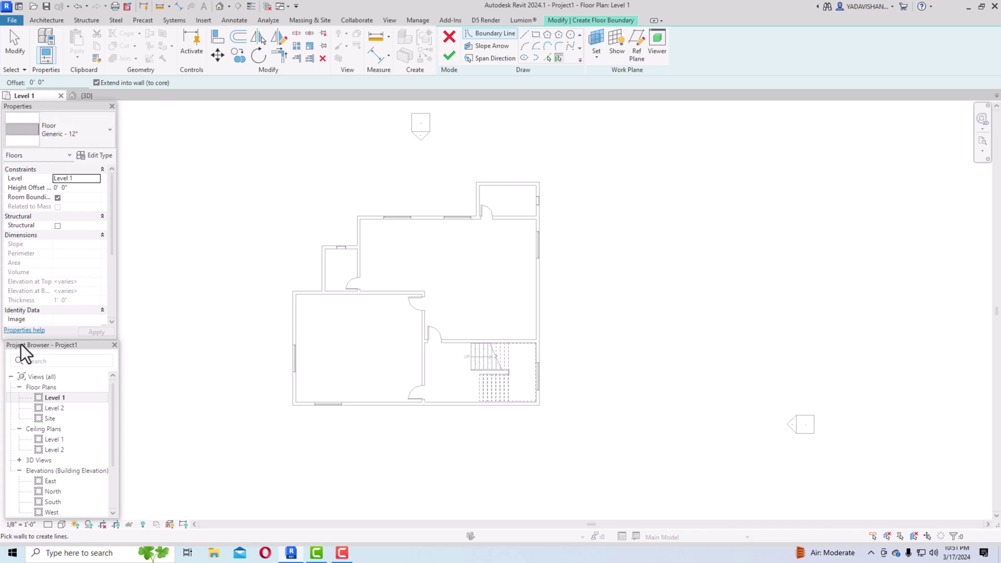
click(80, 134)
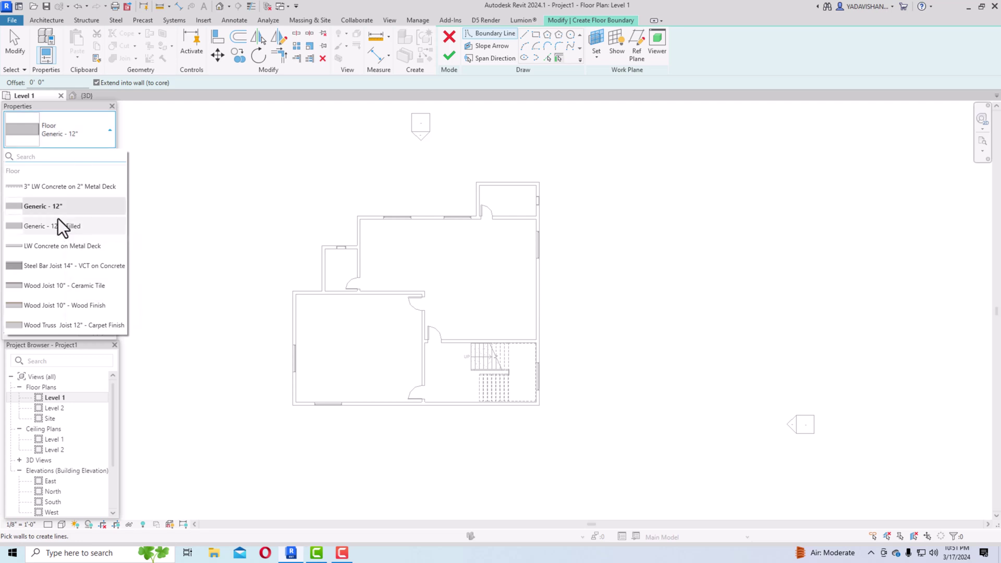
mouse_move(46, 190)
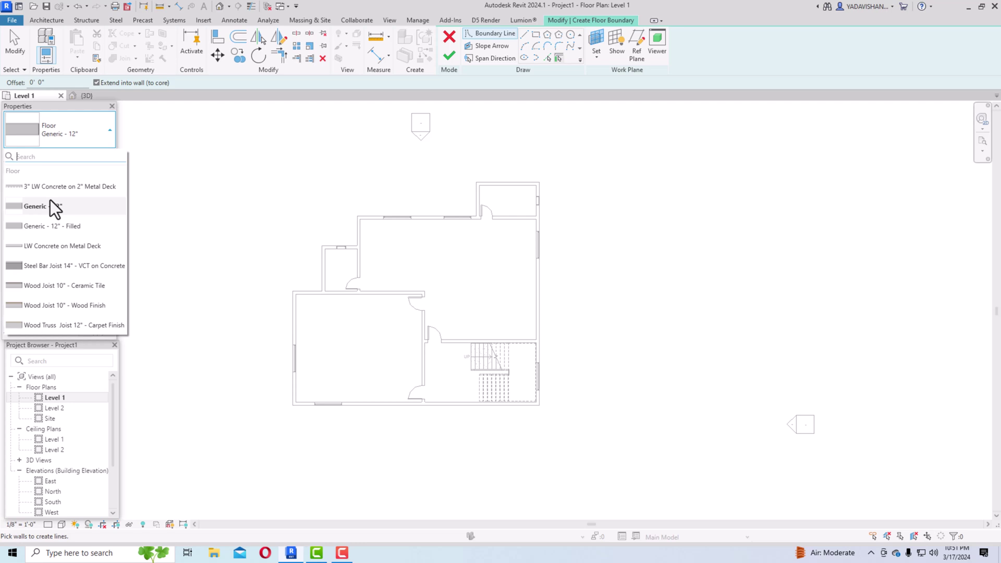
mouse_move(48, 208)
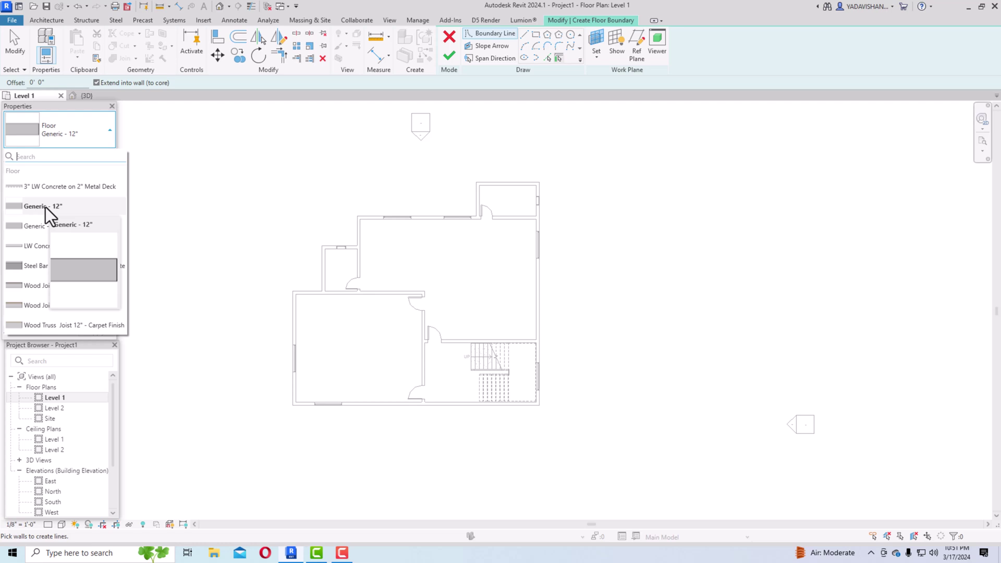
click(45, 207)
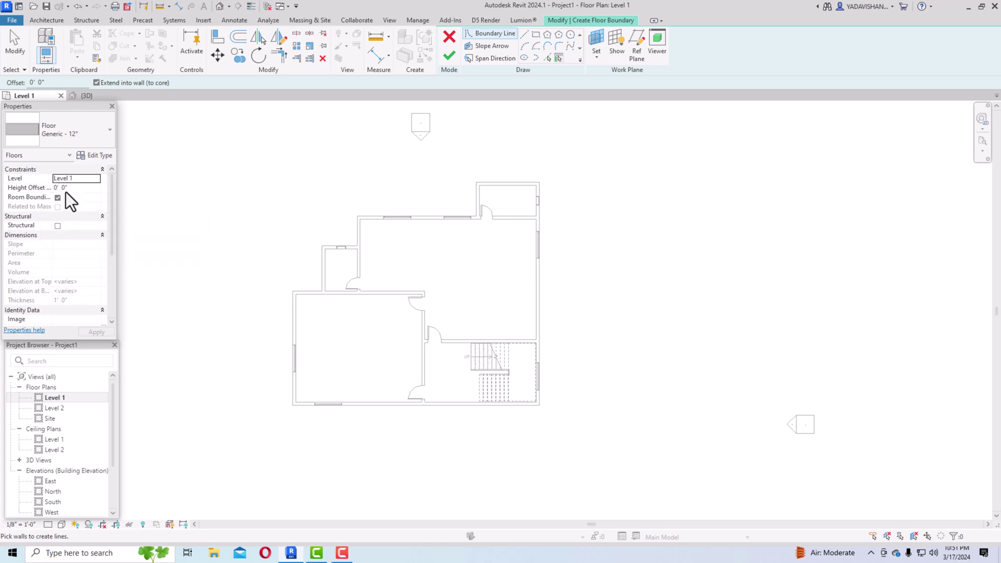
scroll(67, 231, down, 5)
scroll(67, 230, up, 5)
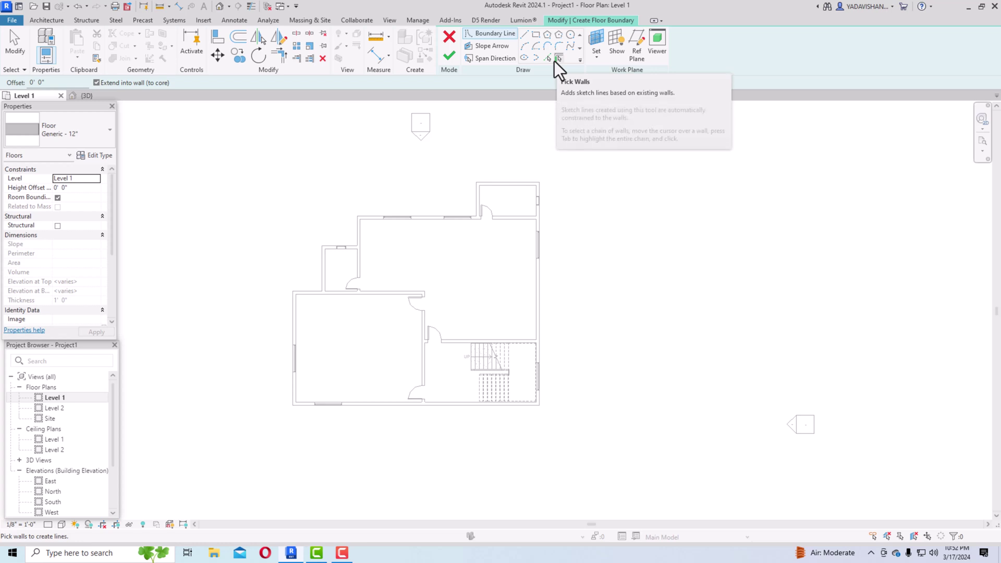
- Draw straight floor boundary lines along the outer wall faces, from the plan's lower-left corner up the stepped side to the upper-right room
click(524, 40)
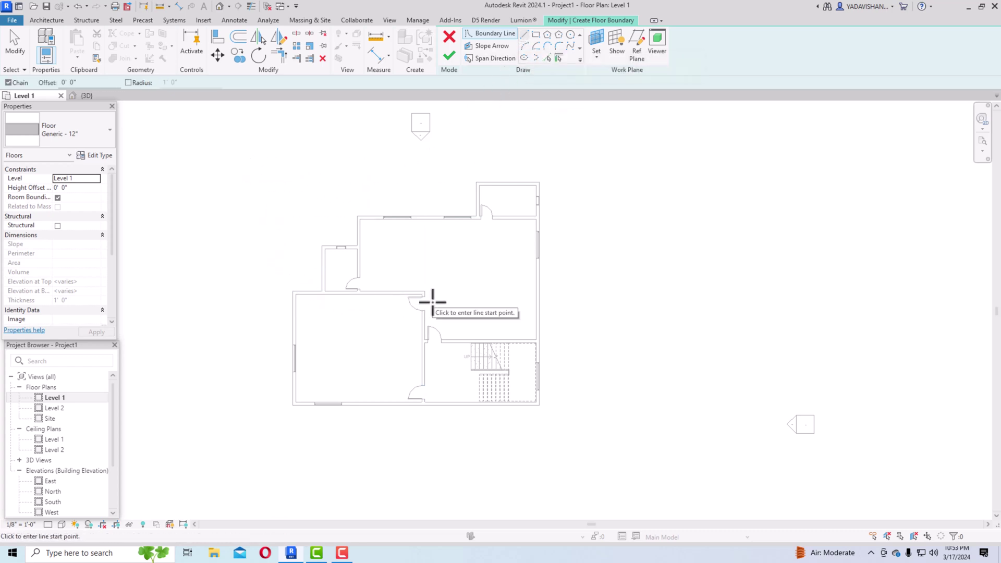
click(293, 405)
scroll(290, 289, up, 2)
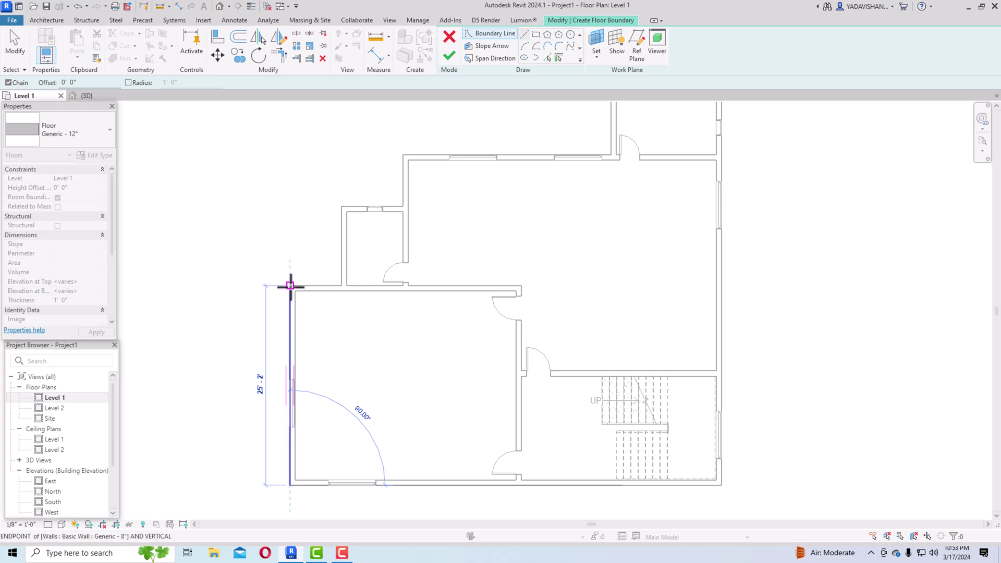
click(290, 285)
click(342, 286)
click(342, 206)
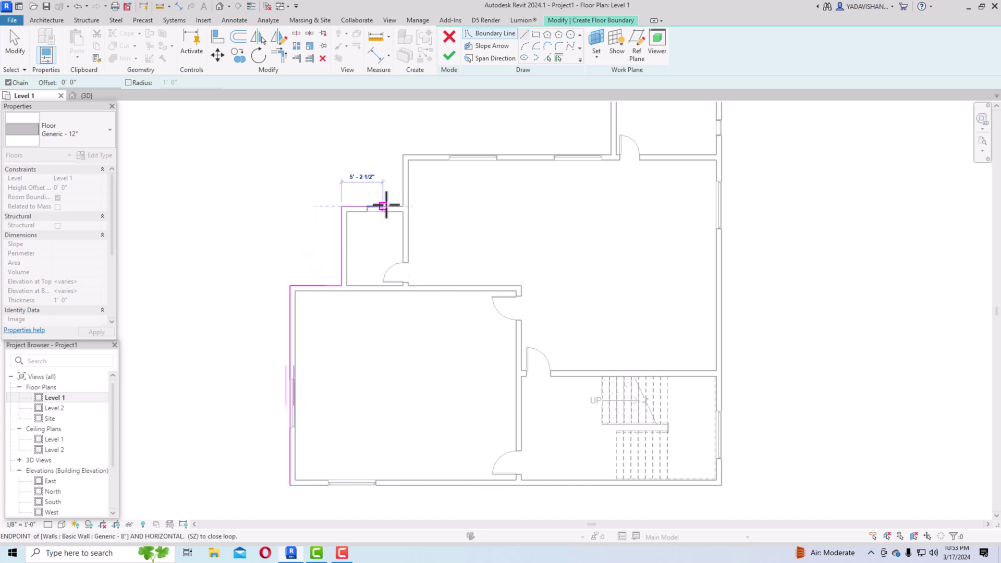
click(403, 206)
click(404, 156)
click(613, 156)
- Continue the floor boundary around the upper-right room and down the right exterior wall, closing it along the bottom wall at the starting corner
scroll(615, 280, down, 3)
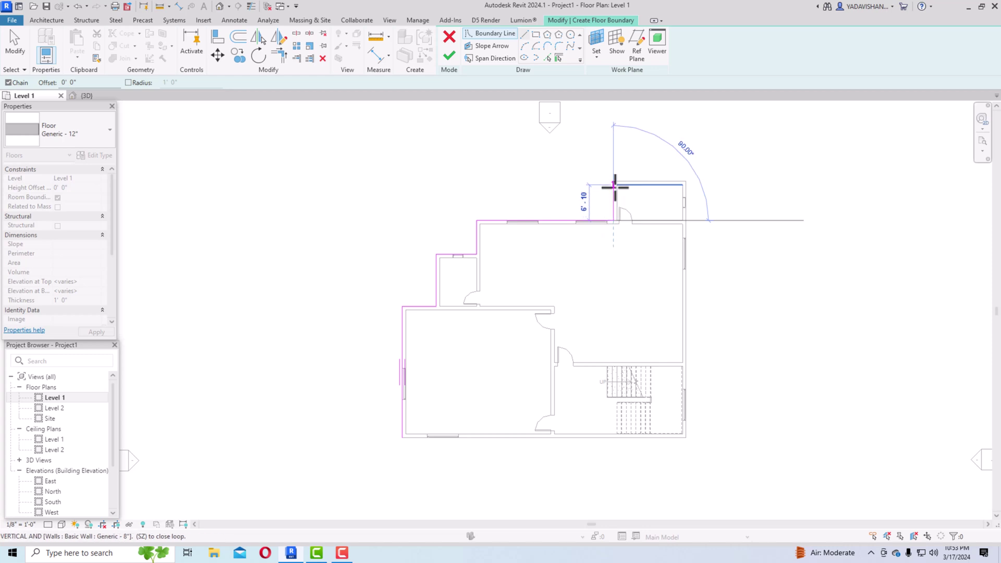
click(614, 181)
click(685, 181)
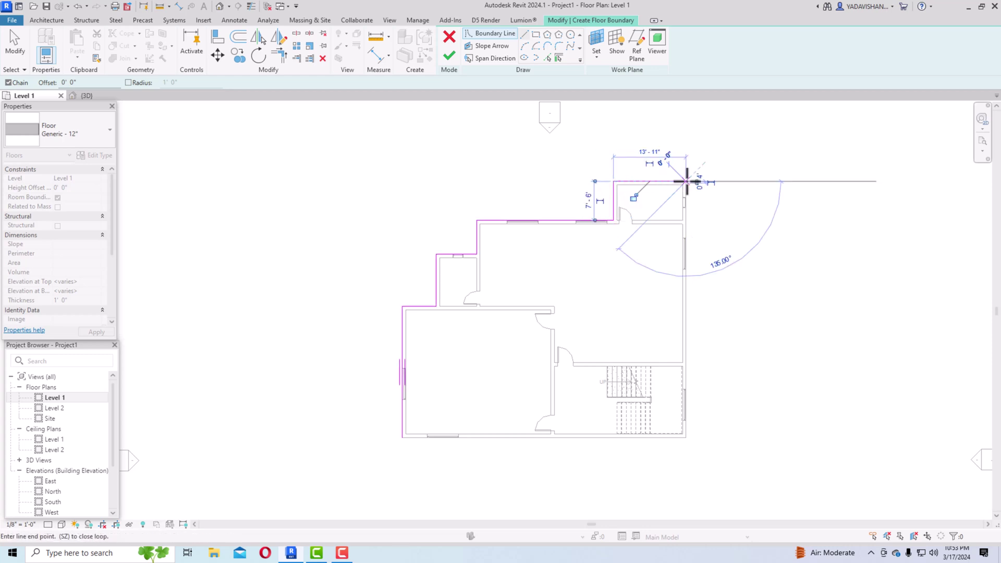
click(684, 436)
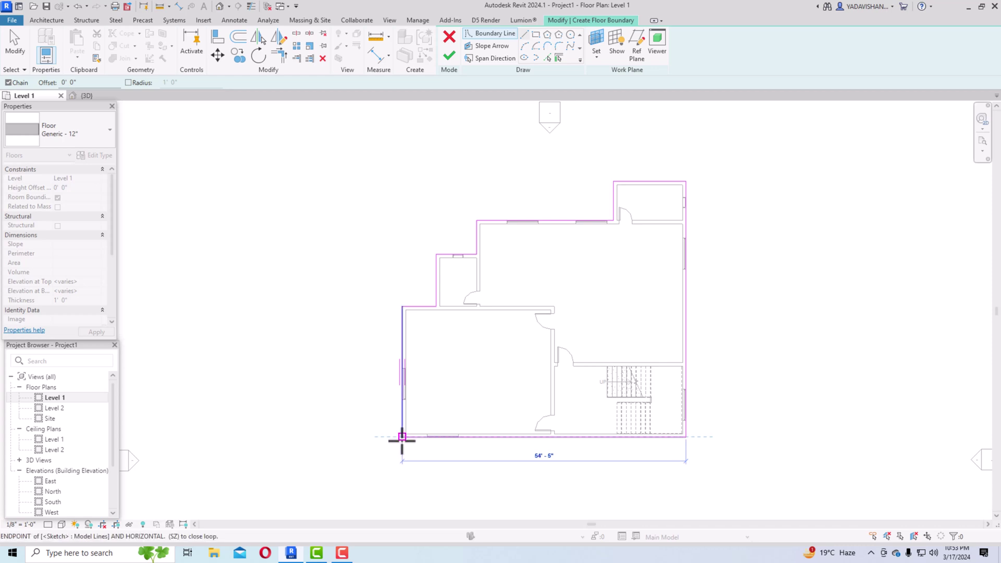
click(402, 437)
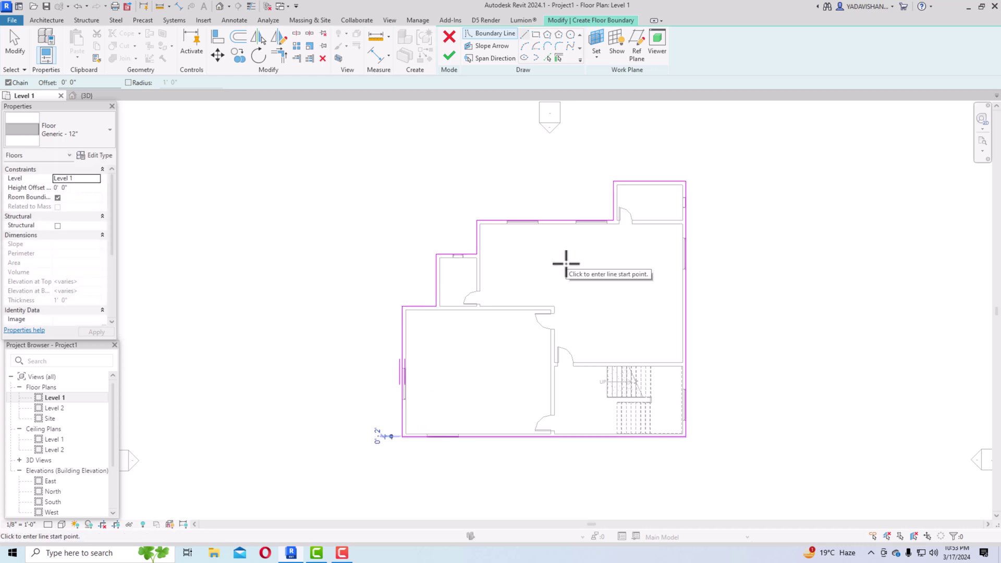
key(Escape)
- Move the bottom boundary line onto the outer face of the exterior wall and finish the floor sketch
scroll(690, 460, up, 5)
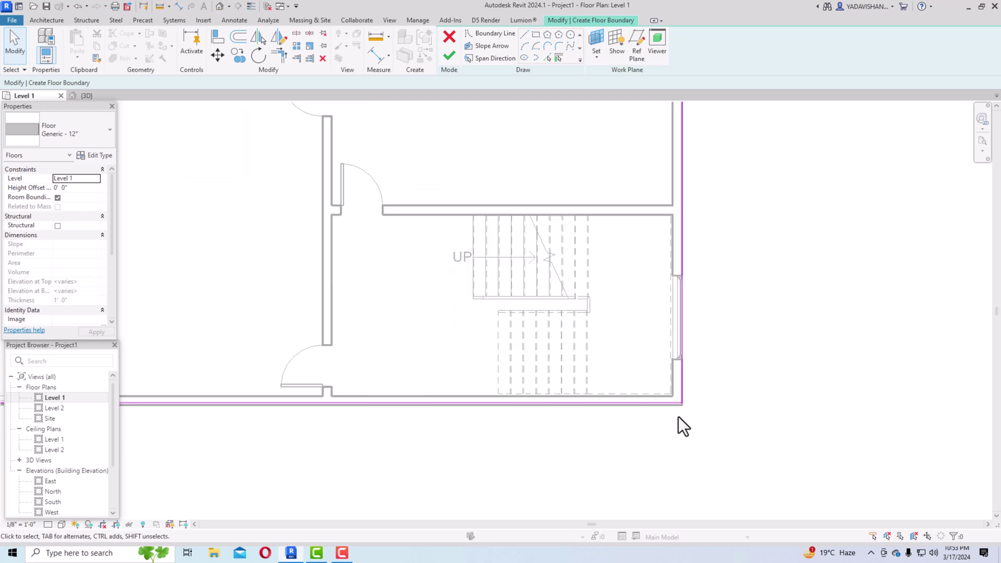
scroll(675, 408, up, 3)
click(668, 398)
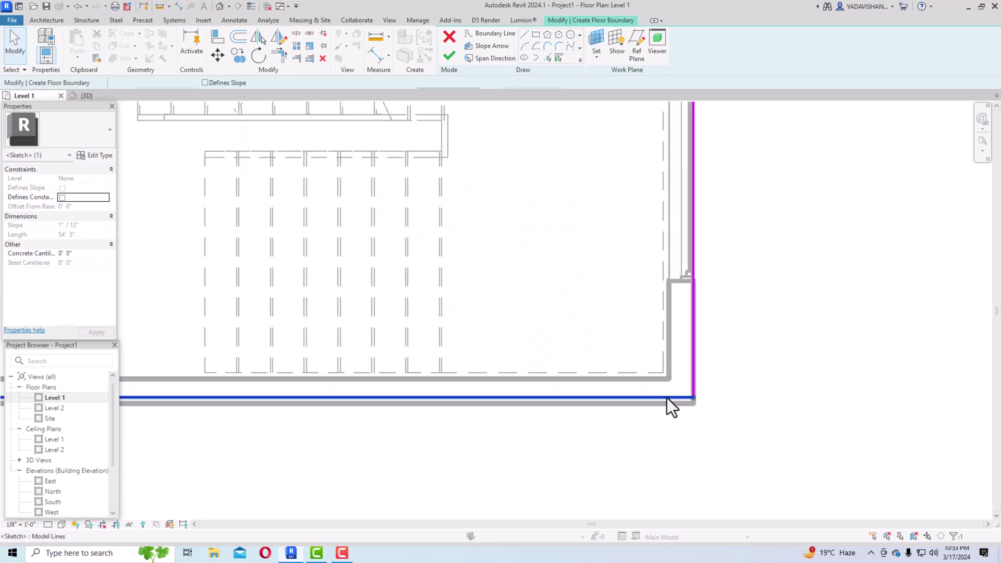
drag(650, 397, 653, 402)
scroll(741, 424, down, 2)
scroll(678, 422, down, 4)
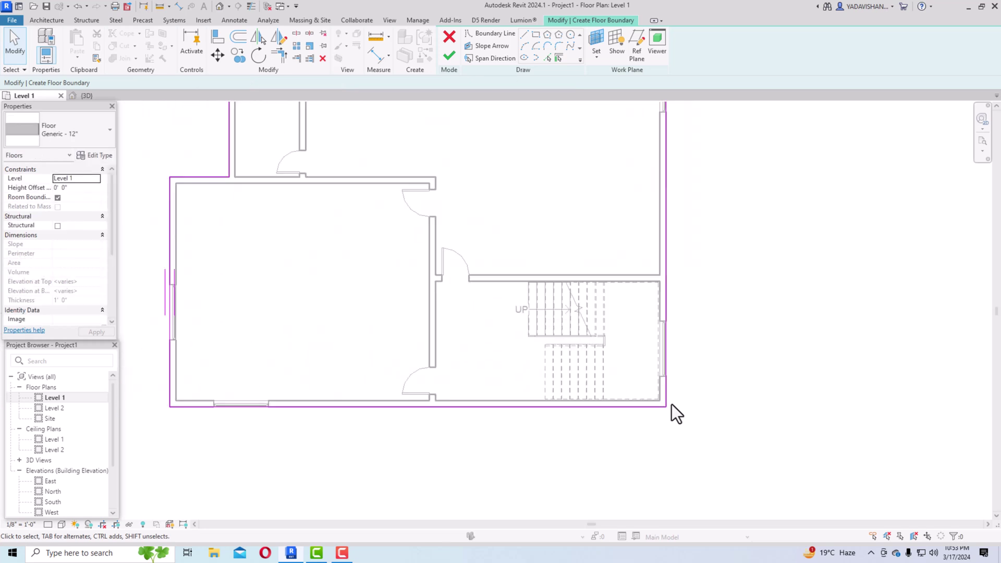
scroll(672, 405, down, 1)
scroll(694, 404, down, 2)
scroll(526, 401, down, 1)
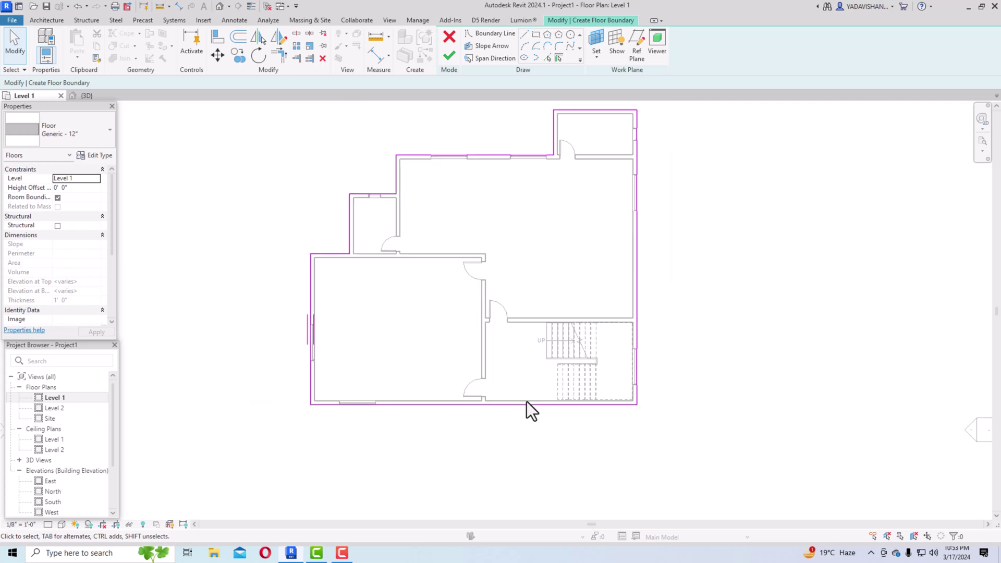
scroll(526, 401, down, 1)
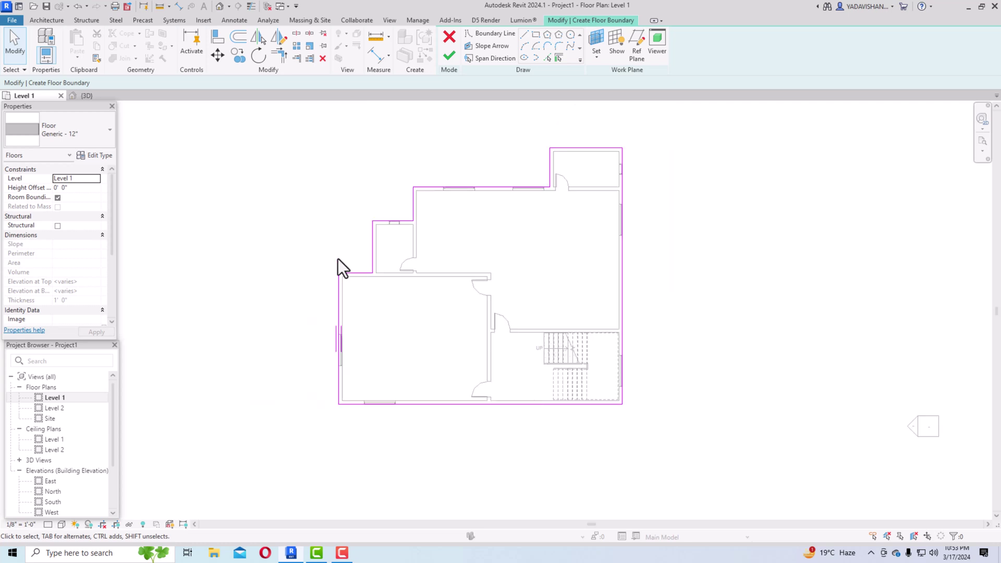
click(446, 56)
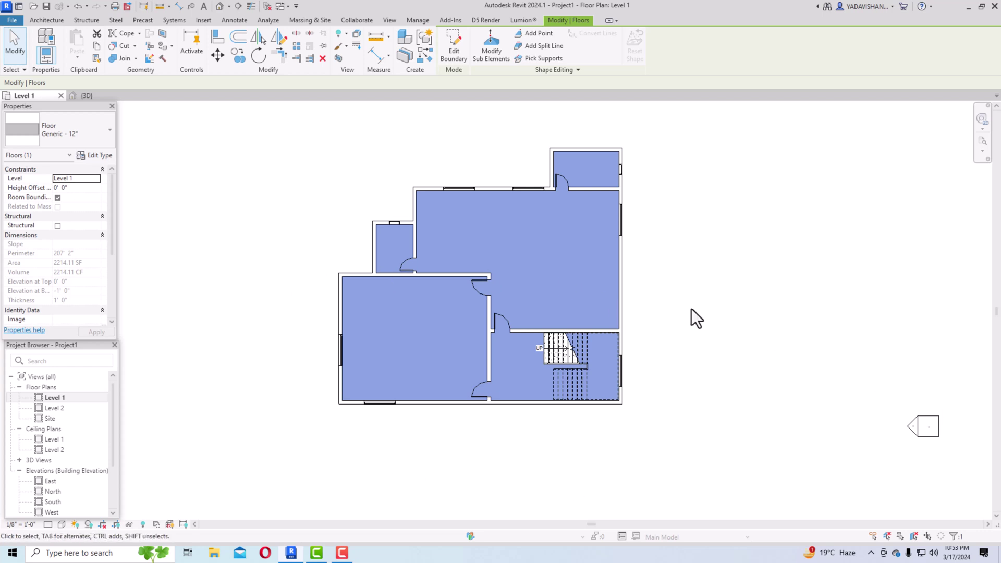
click(679, 330)
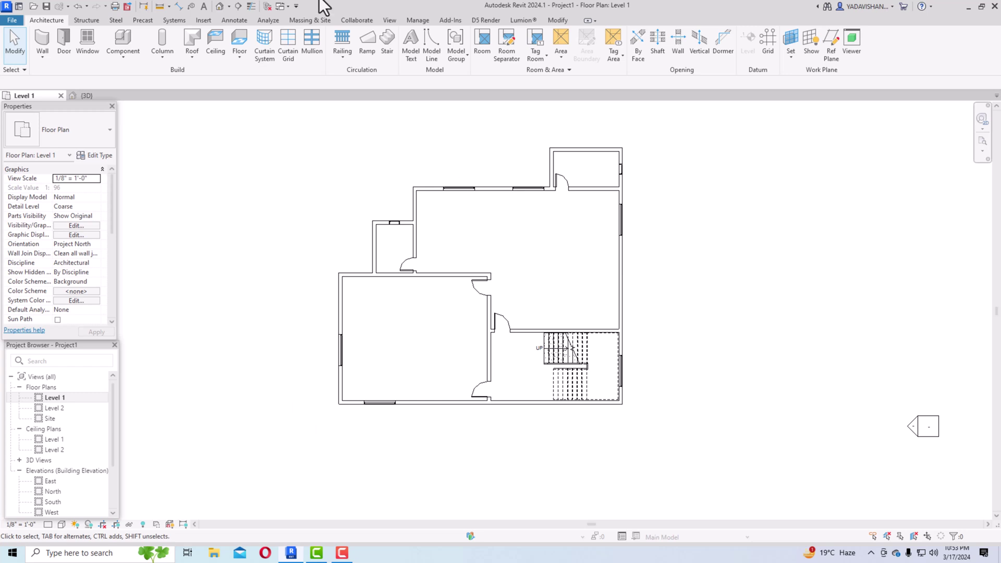
- Inspect the new floor in the 3D view from another angle and reopen the Level 1 floor plan
click(221, 7)
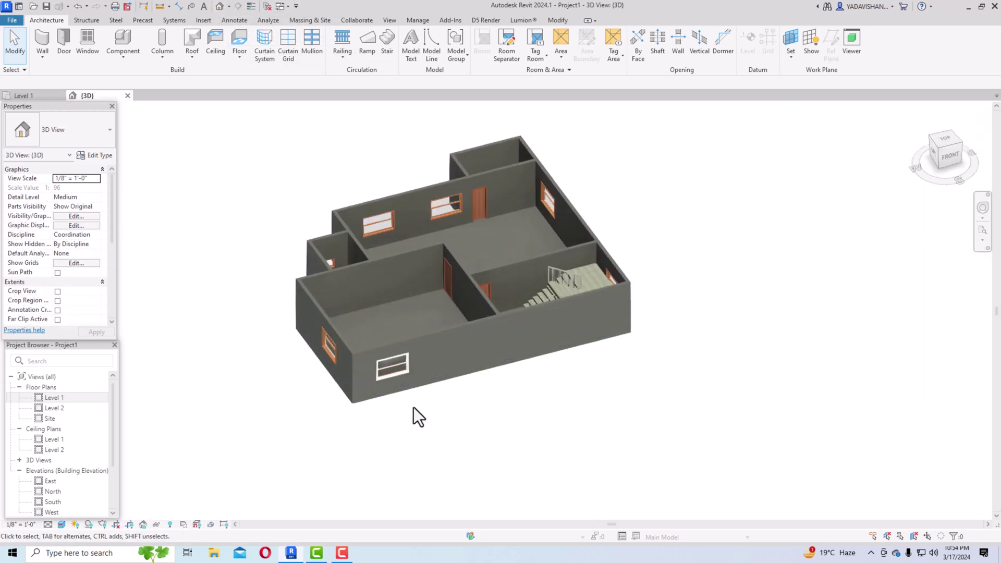
mouse_move(939, 172)
shift+middle_down()
mouse_move(34, 151)
mouse_move(269, 150)
mouse_move(306, 144)
mouse_move(309, 120)
mouse_move(207, 184)
mouse_move(30, 180)
mouse_move(580, 221)
shift+middle_up()
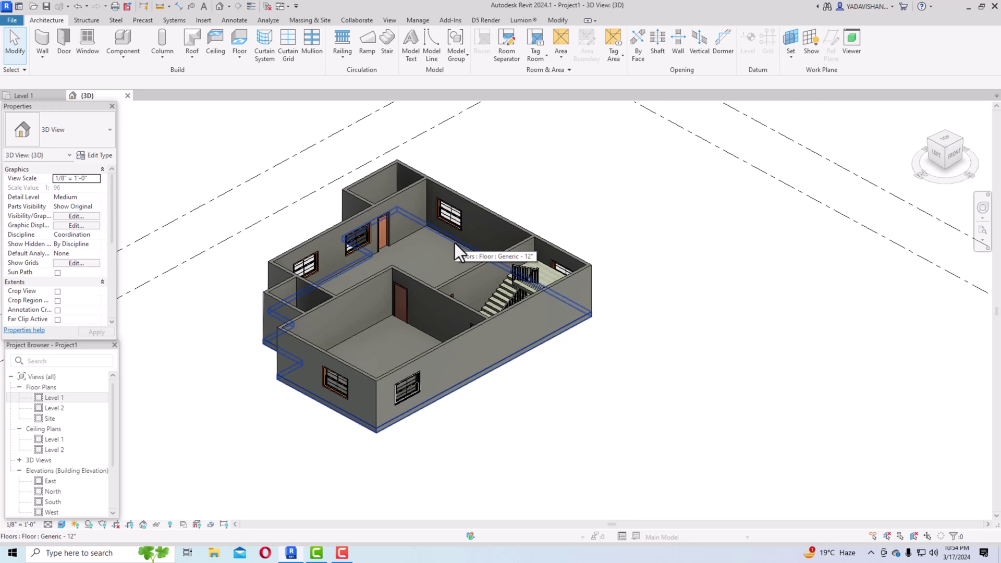
click(60, 400)
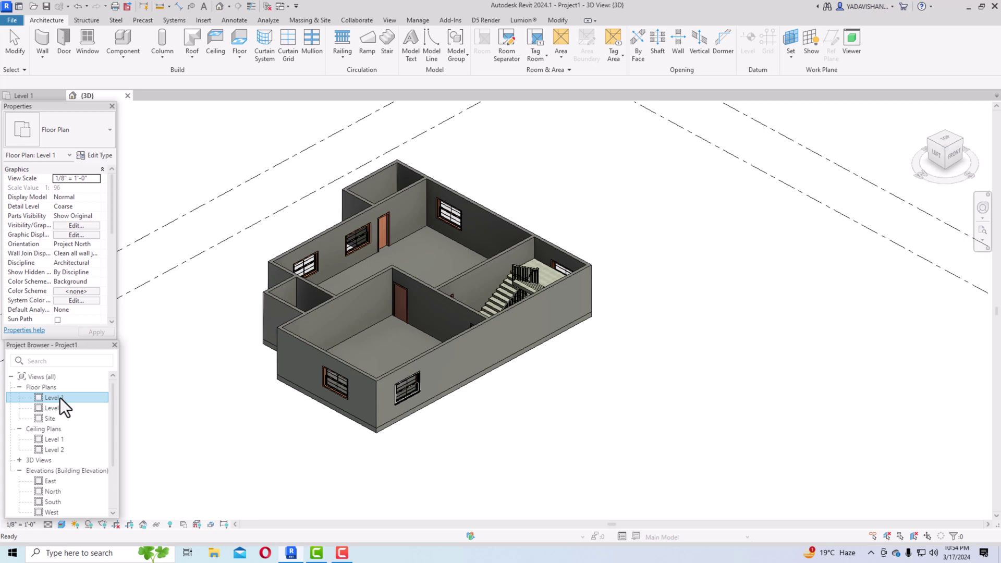
double_click(61, 398)
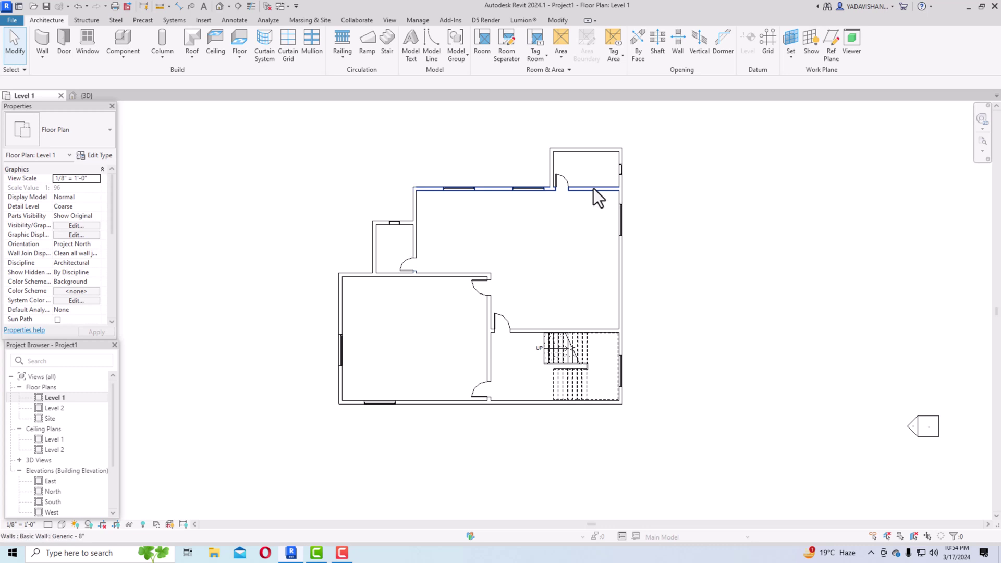
- Duplicate the Level 1 floor's Generic - 12" type as a new floor type named floor finish gf
click(619, 214)
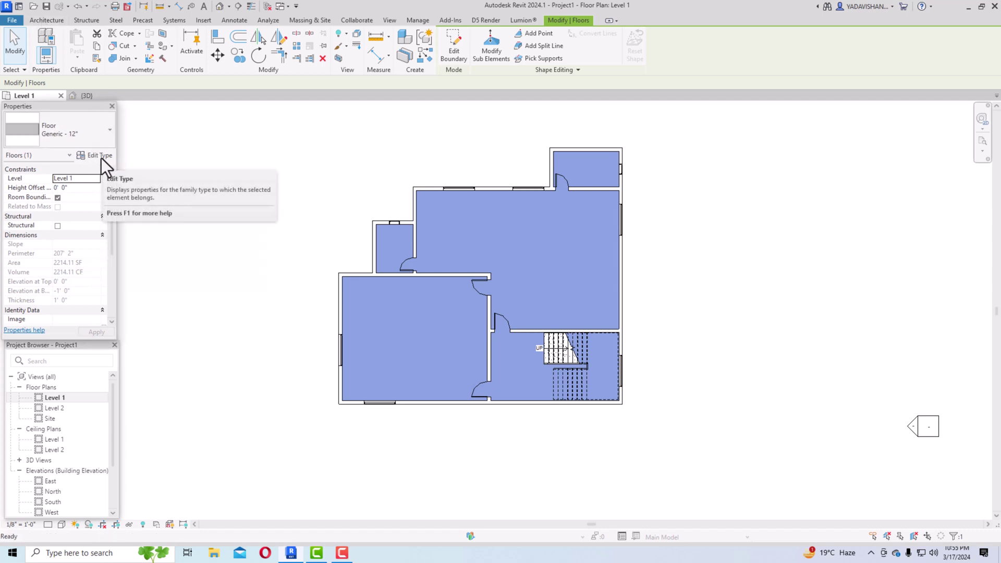
click(67, 139)
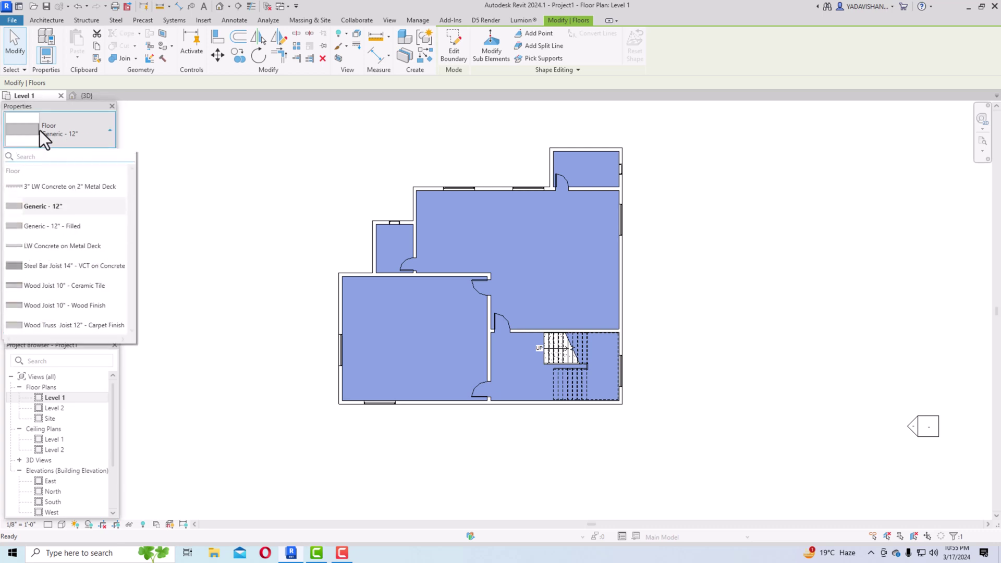
click(72, 144)
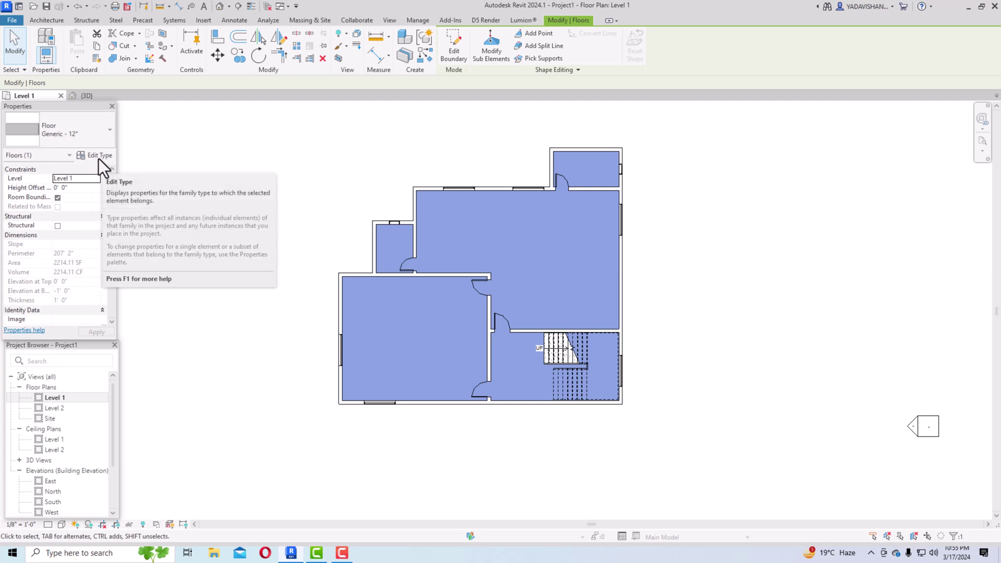
click(98, 158)
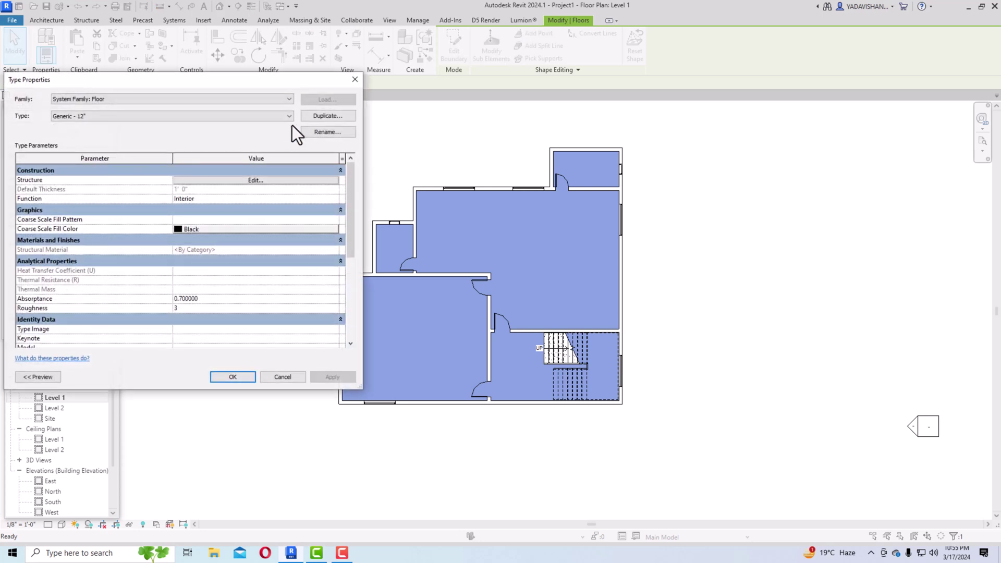
click(315, 114)
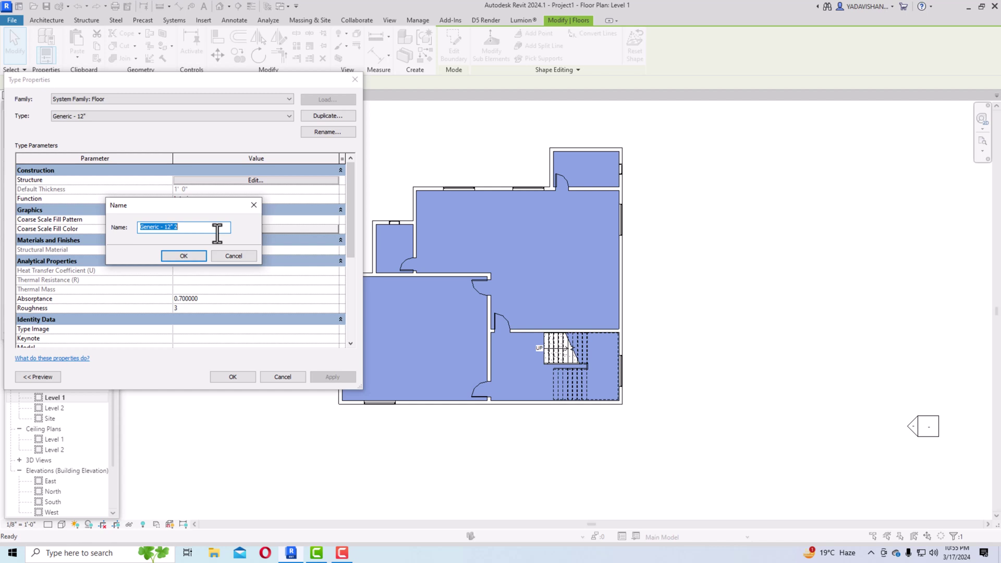
text(floo)
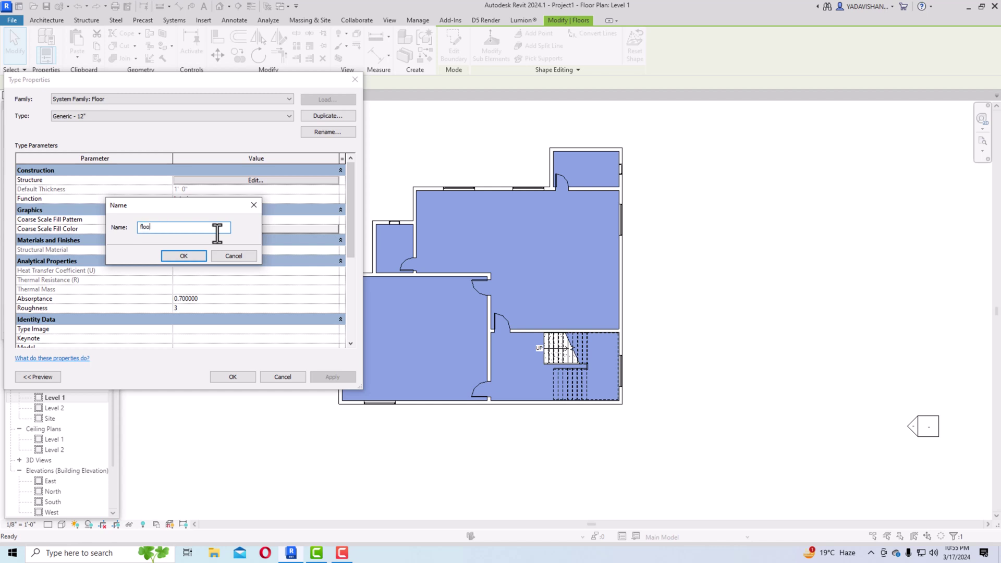
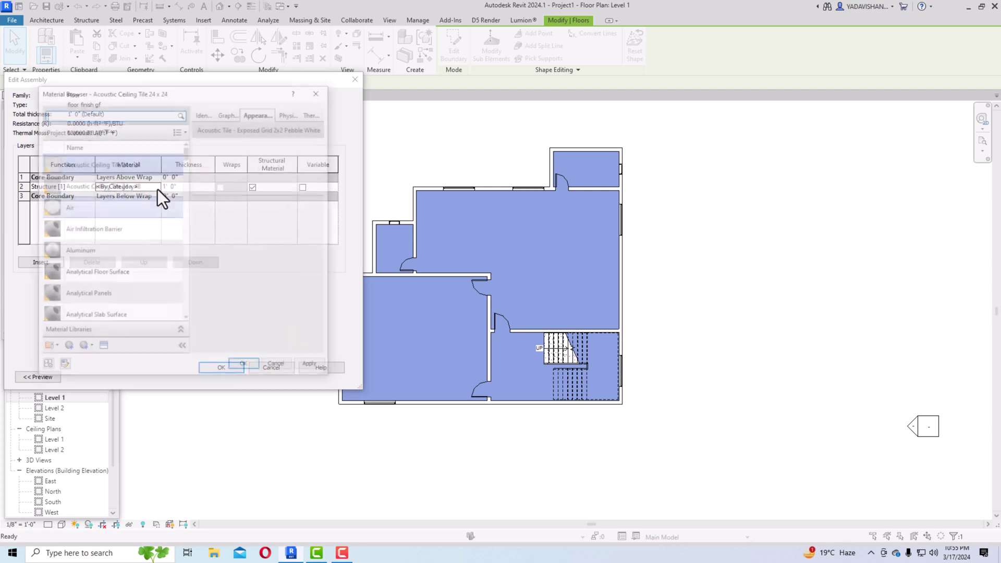
- Create a new material for the floor type's structure layer and name it gf floor
click(74, 350)
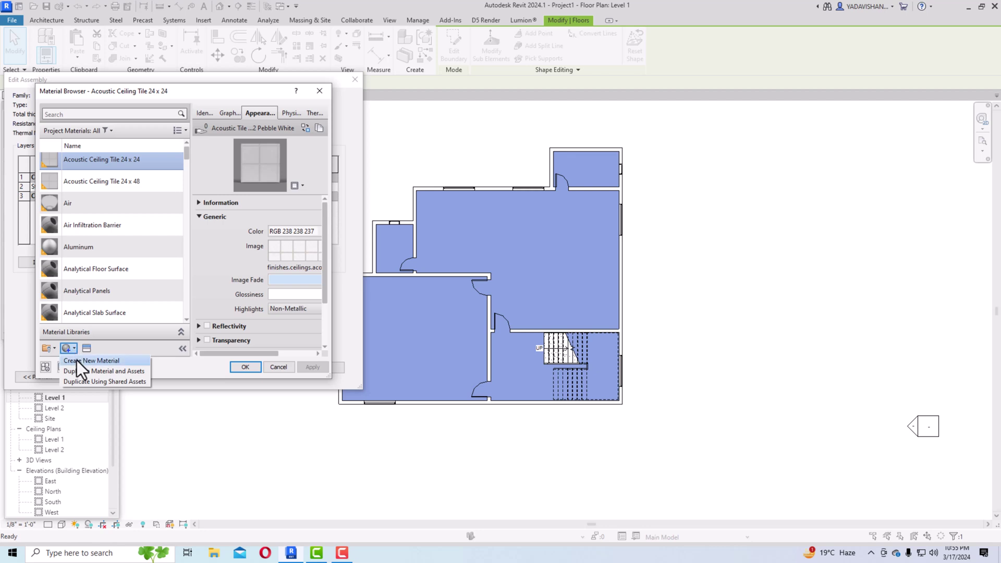
click(76, 360)
right_click(92, 226)
click(116, 268)
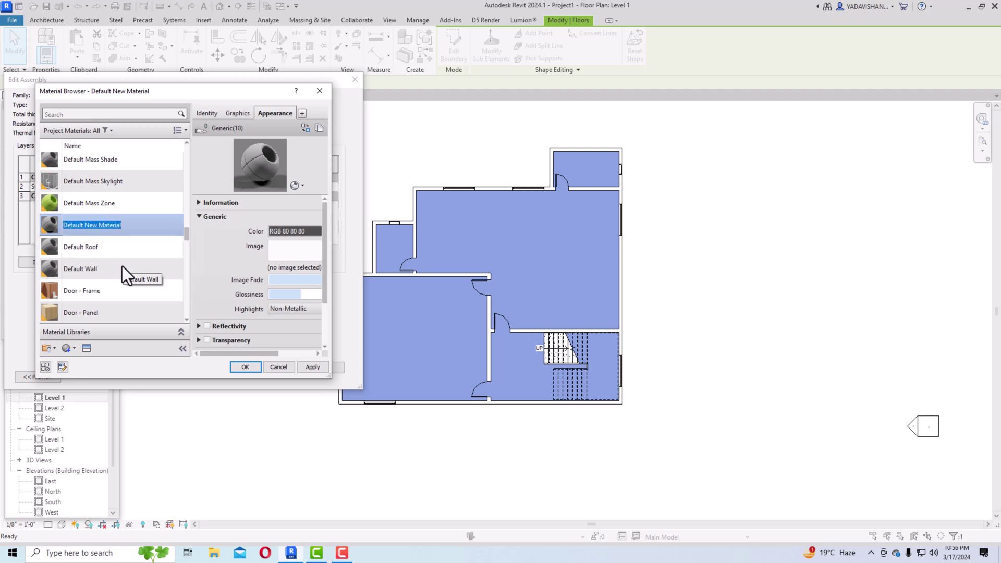
text(gf floor)
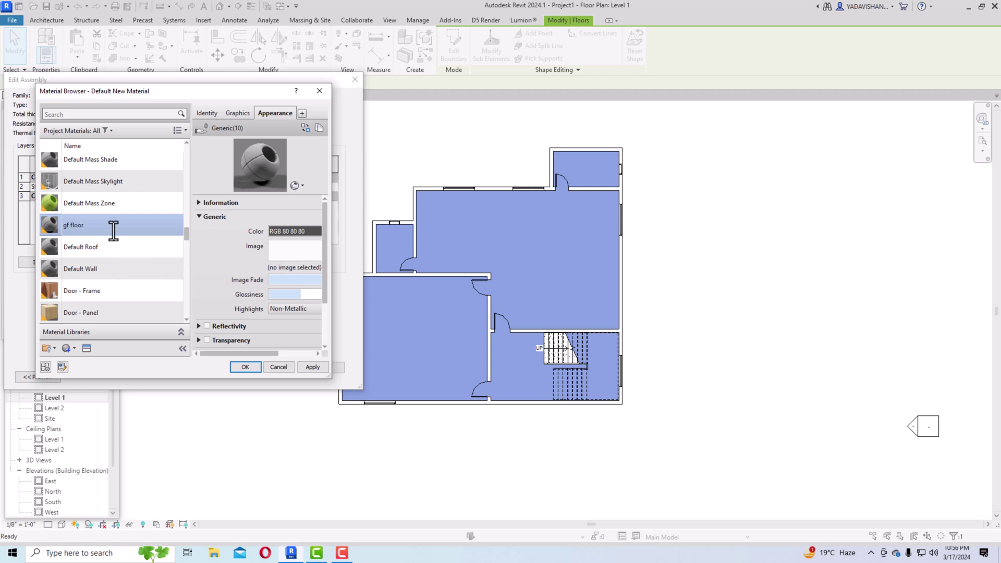
- Search the appearance assets for concrete and apply Smooth Precast Structural to the gf floor material
click(86, 348)
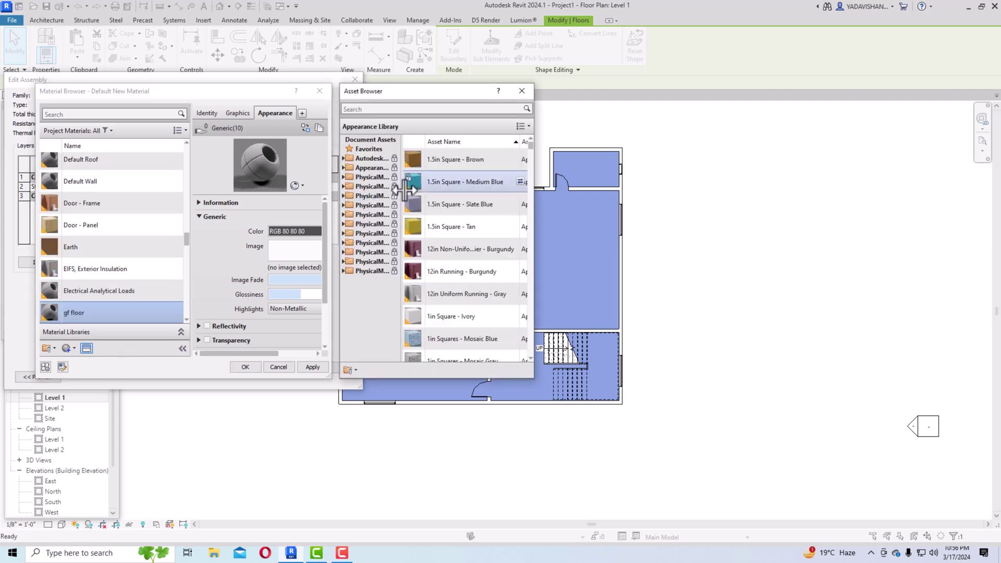
click(407, 109)
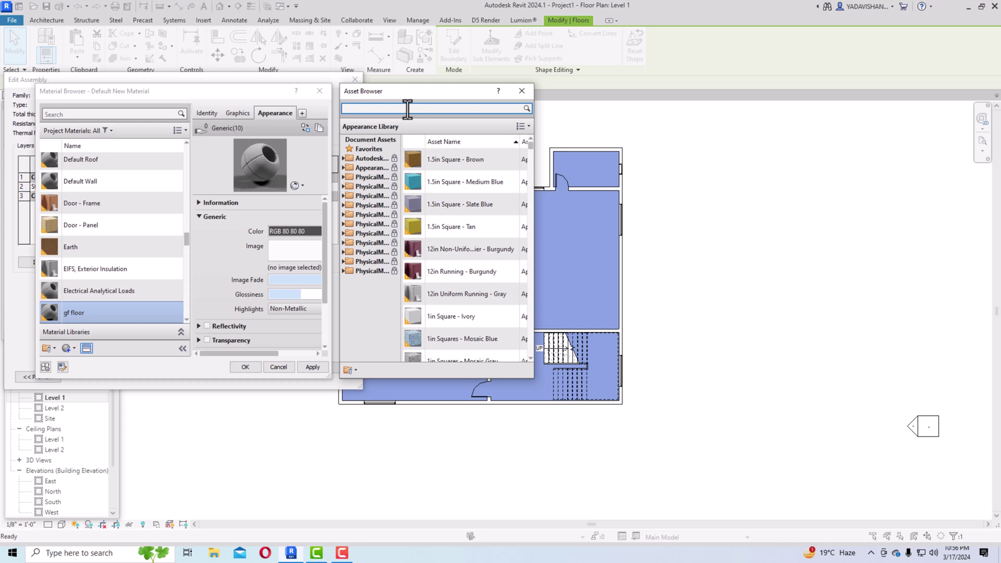
text(co)
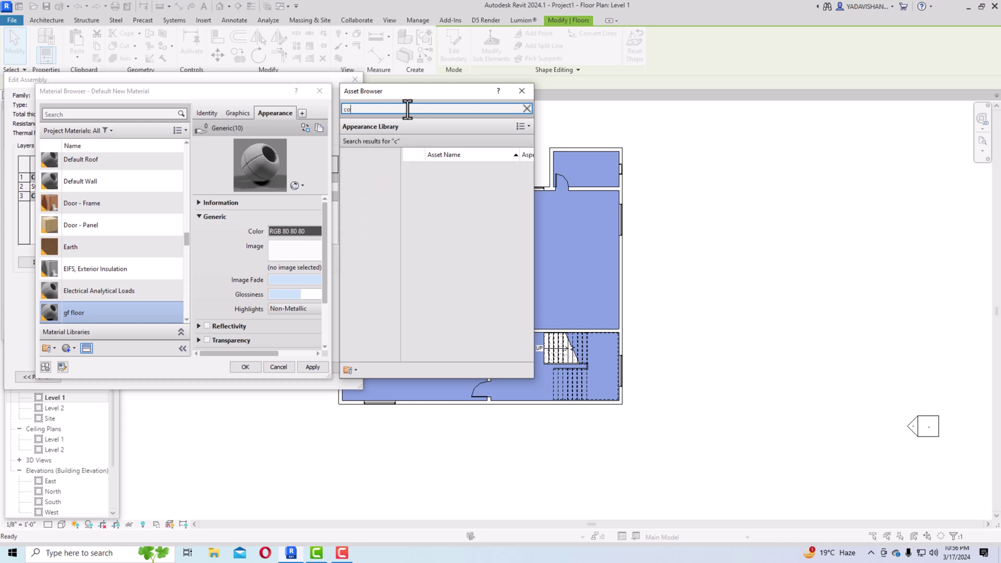
text(ncrete)
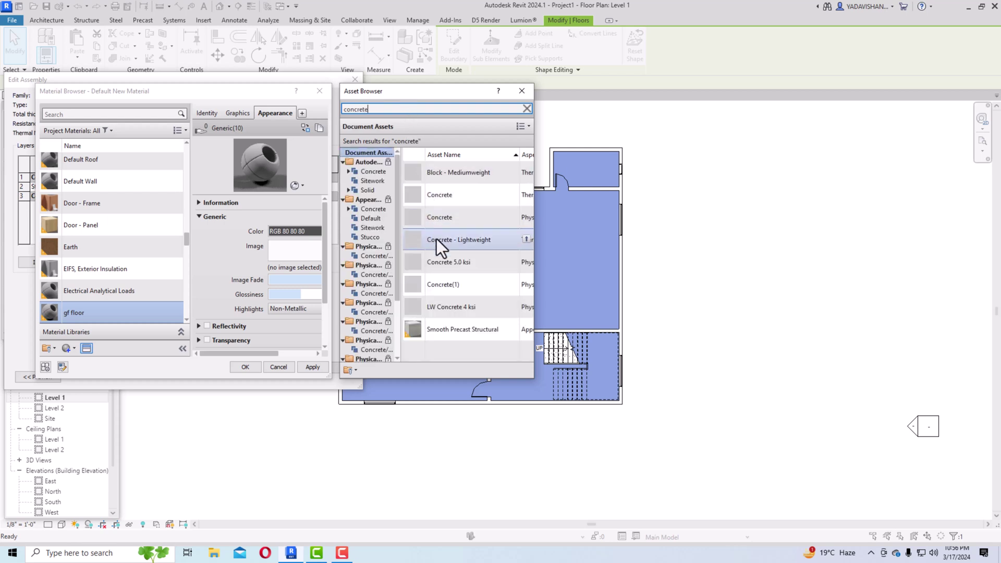
double_click(448, 334)
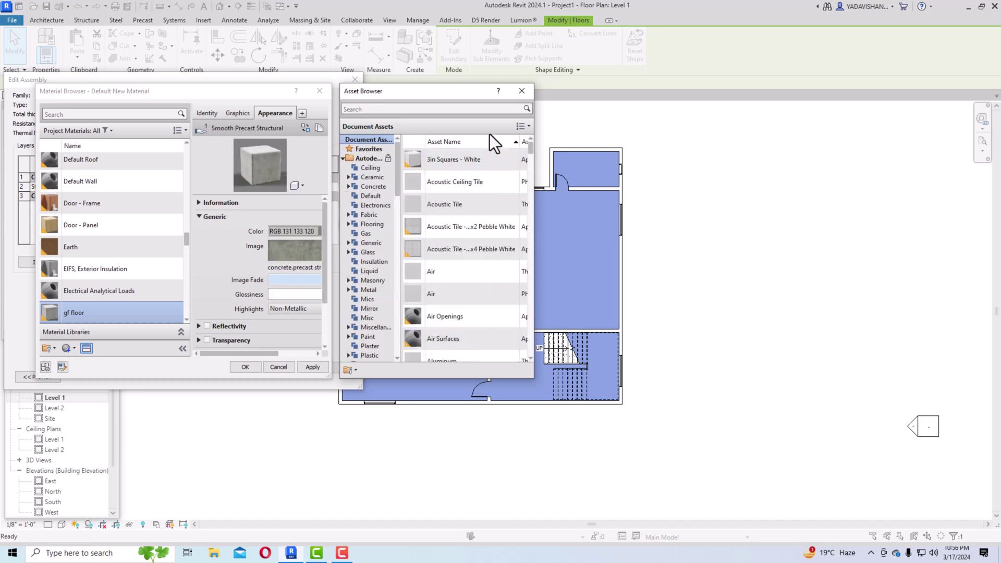
click(522, 92)
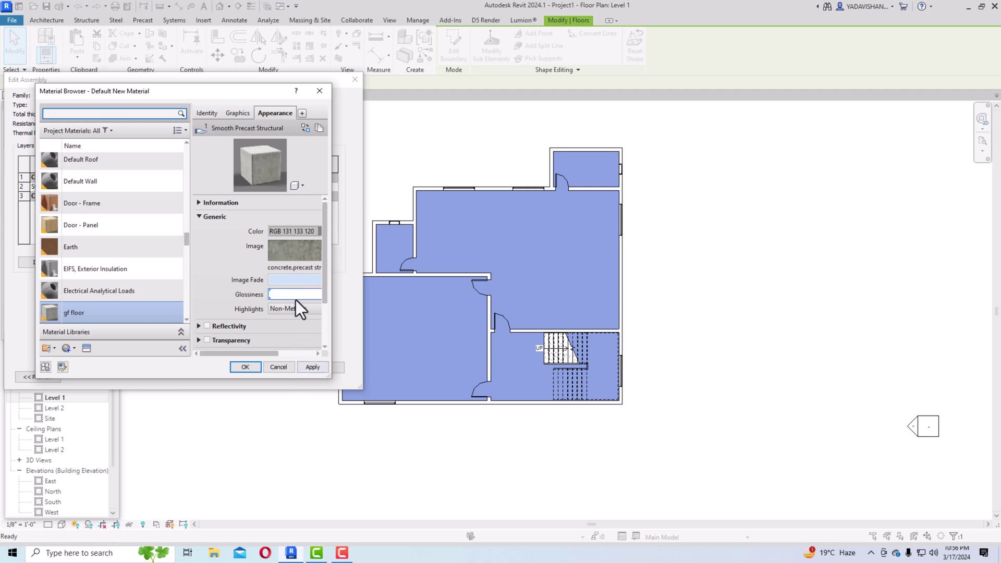
- Set the gf floor appearance color to RGB 198-180-055 and assign the material to the floor type's structure layer
click(294, 230)
drag(213, 230, 214, 200)
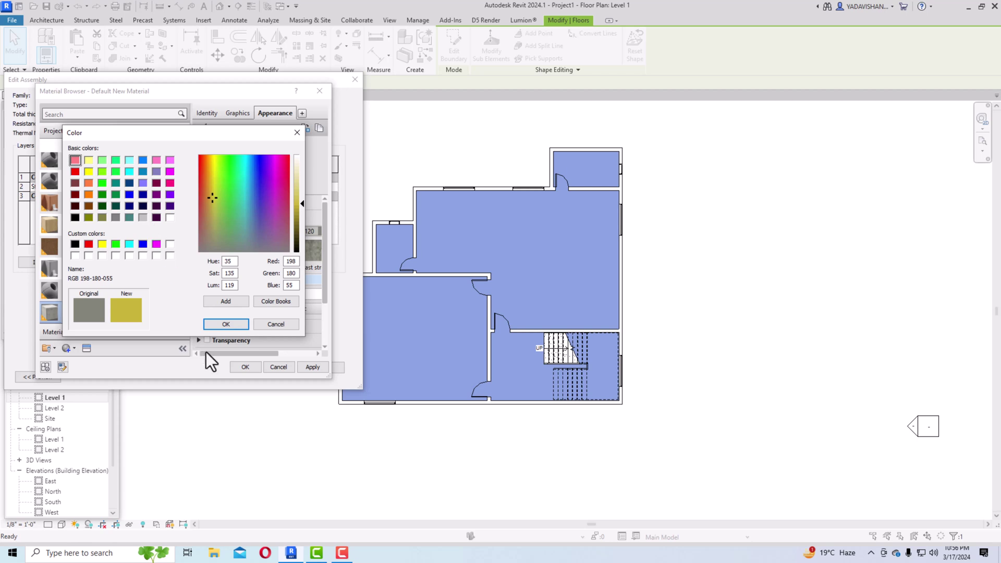
click(226, 323)
click(315, 369)
click(241, 369)
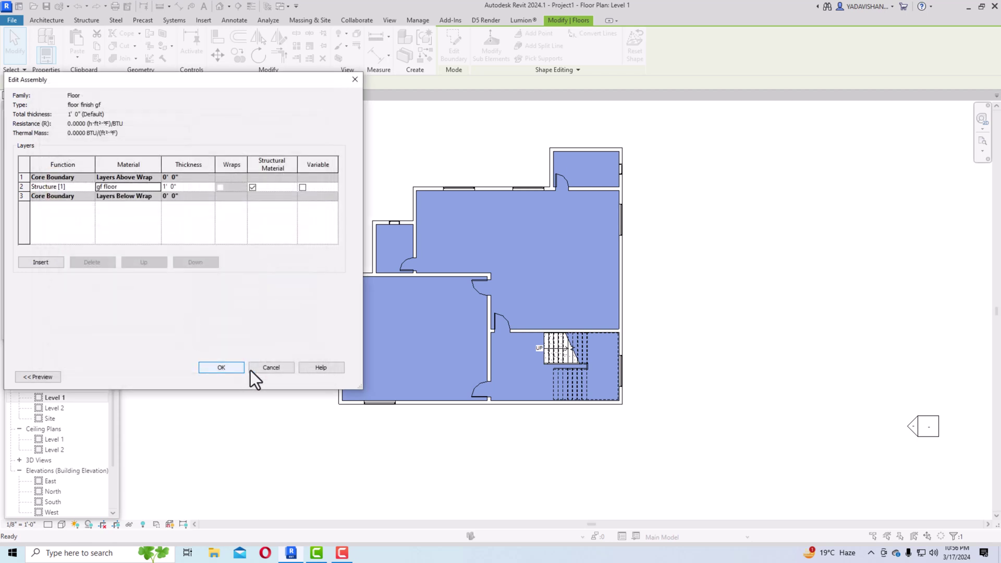
click(210, 372)
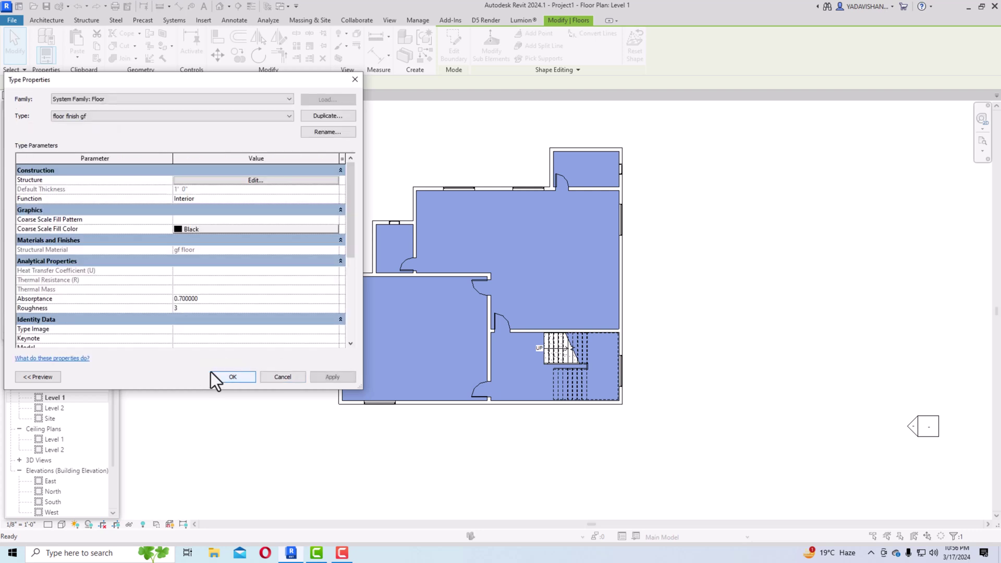
click(241, 381)
click(262, 391)
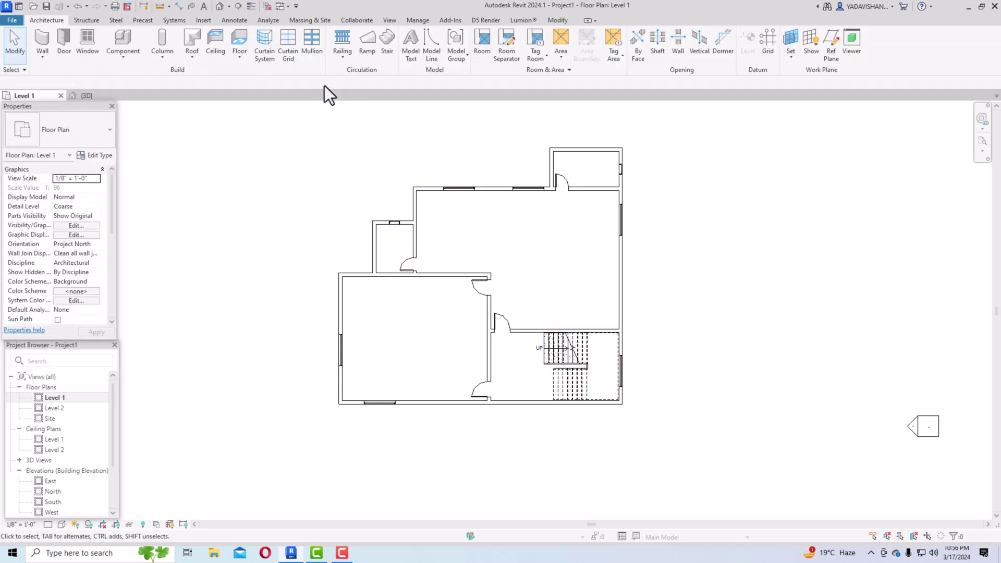
- Switch the Level 1 plan to a visual style that shows material textures, and inspect the floor finish in the 3D view
click(64, 524)
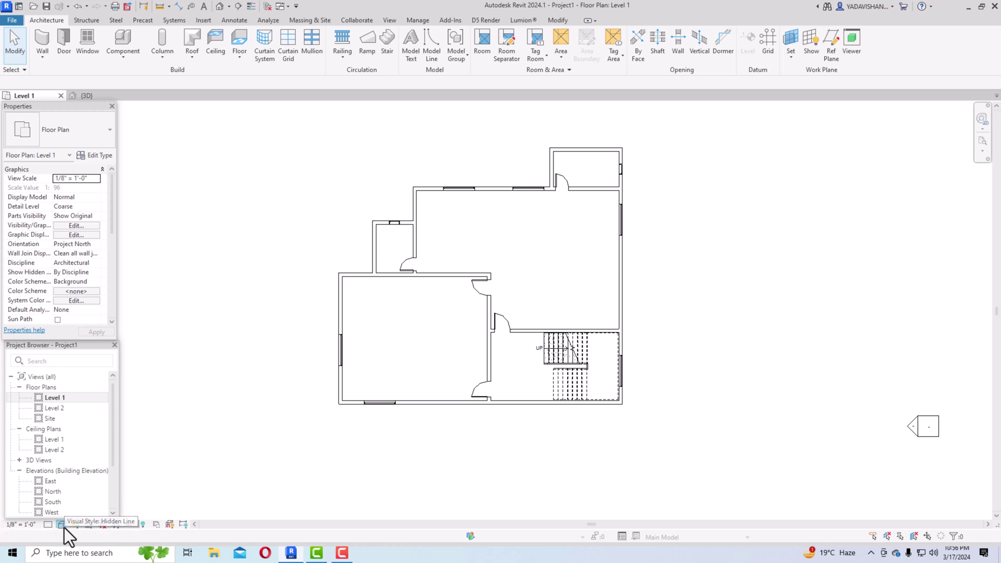
click(68, 512)
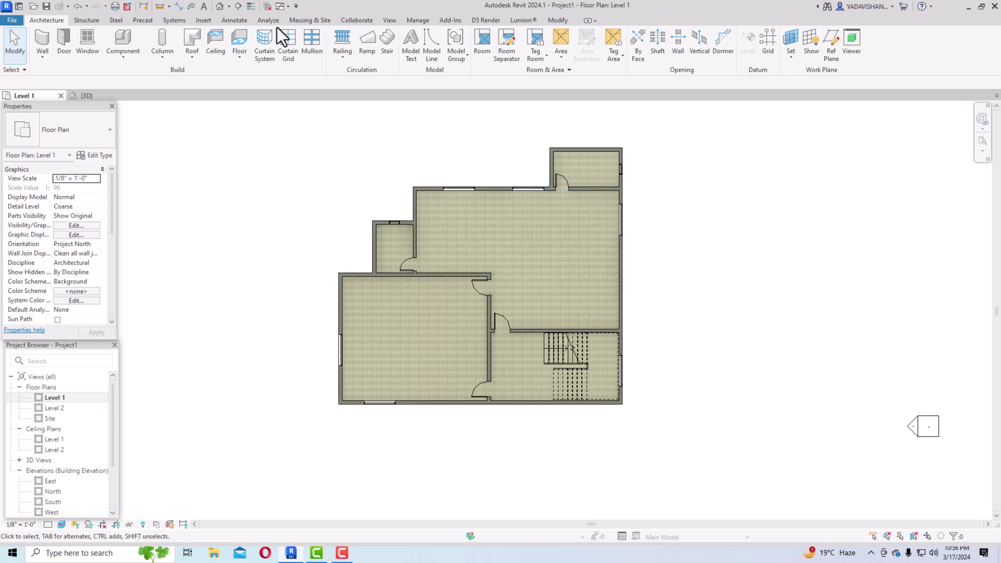
click(221, 7)
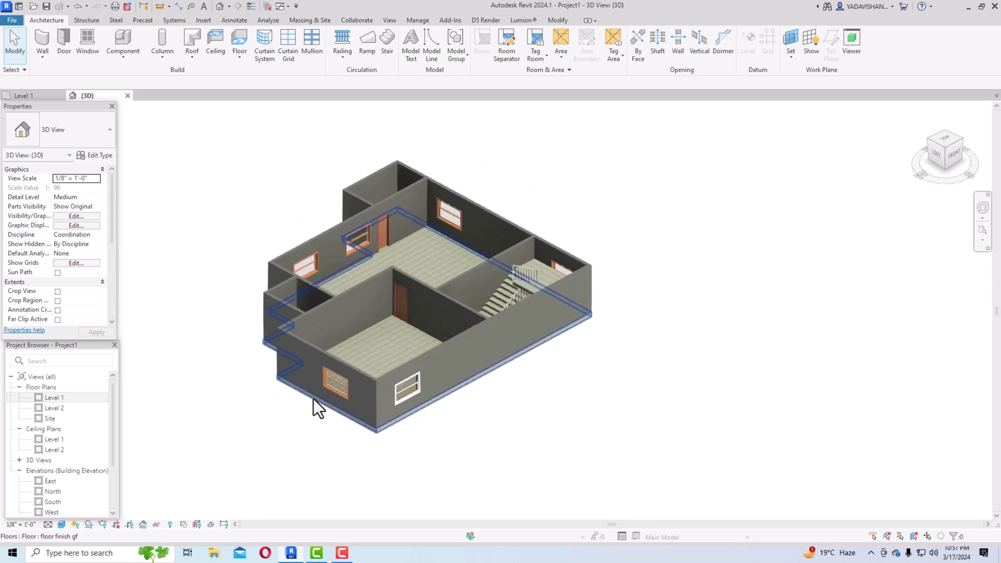
scroll(323, 390, up, 3)
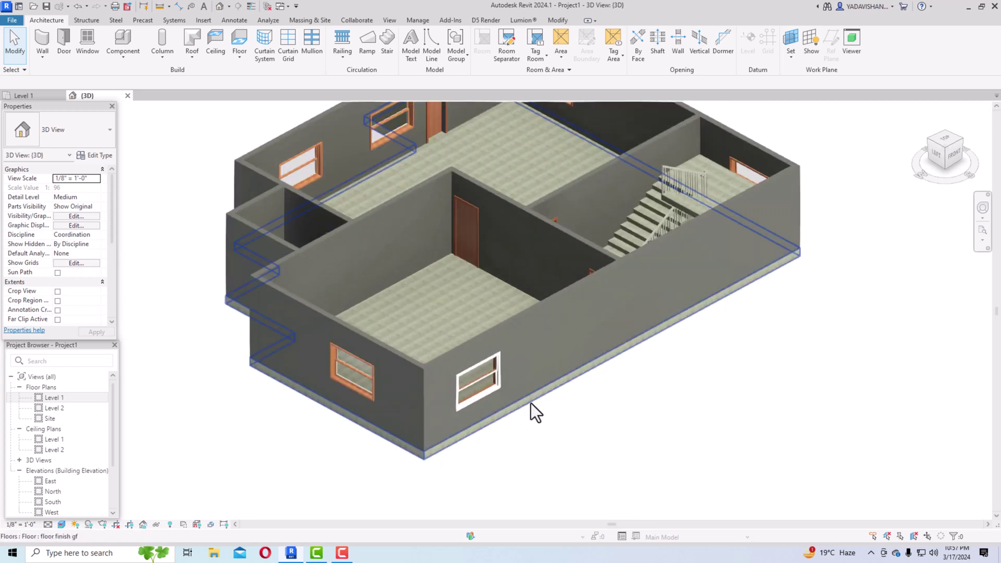
- Return to the Level 1 floor plan, select the whole floor and open its boundary sketch for editing
double_click(54, 399)
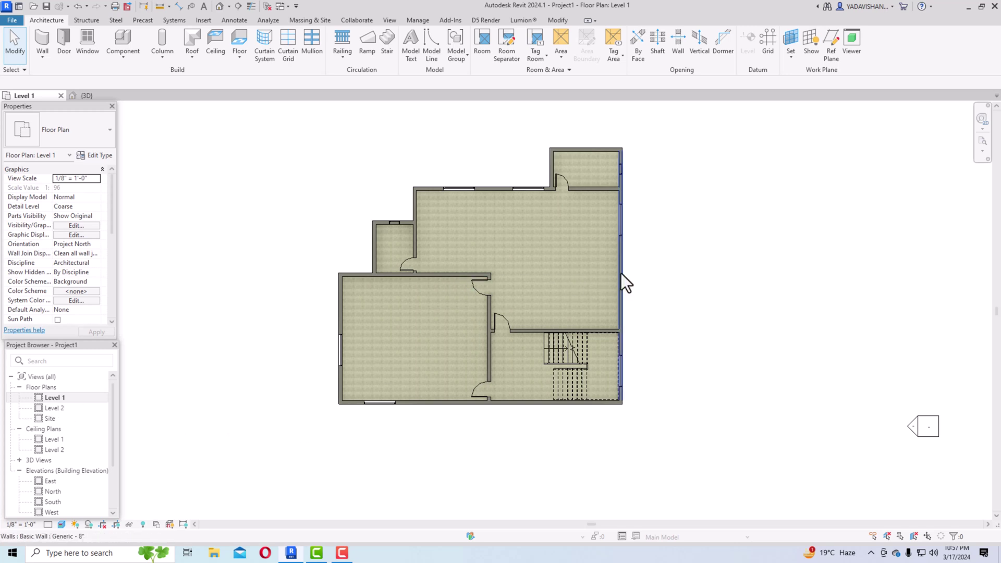
key(Tab)
key(Tab)
key(Tab)
key(Tab)
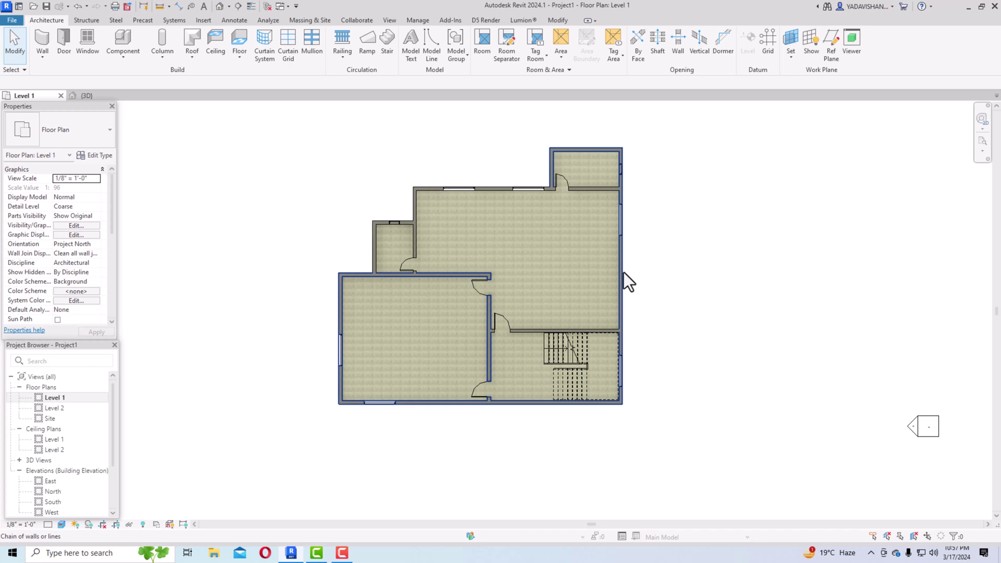
key(Tab)
key(Tab)
key(Tab)
click(624, 272)
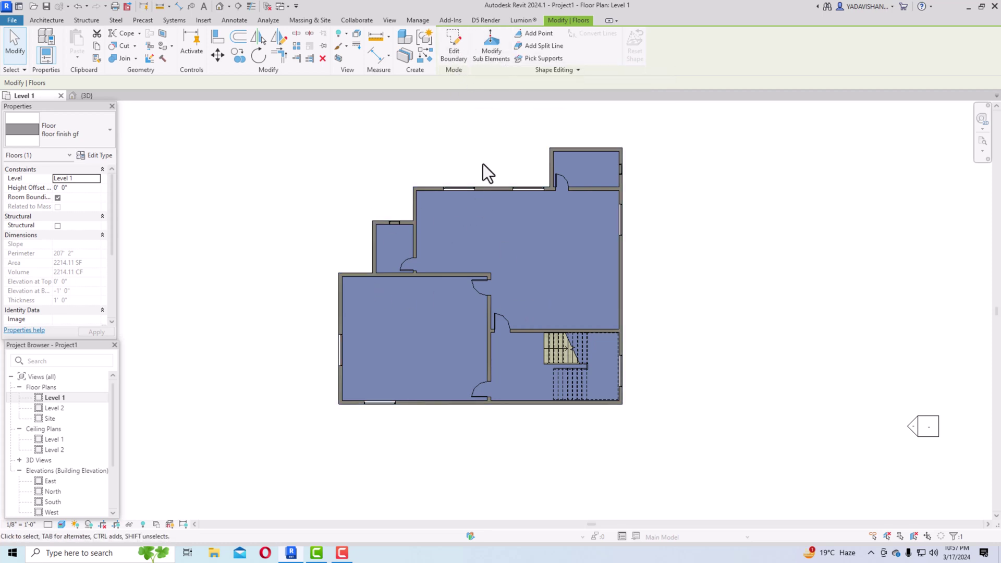
click(451, 58)
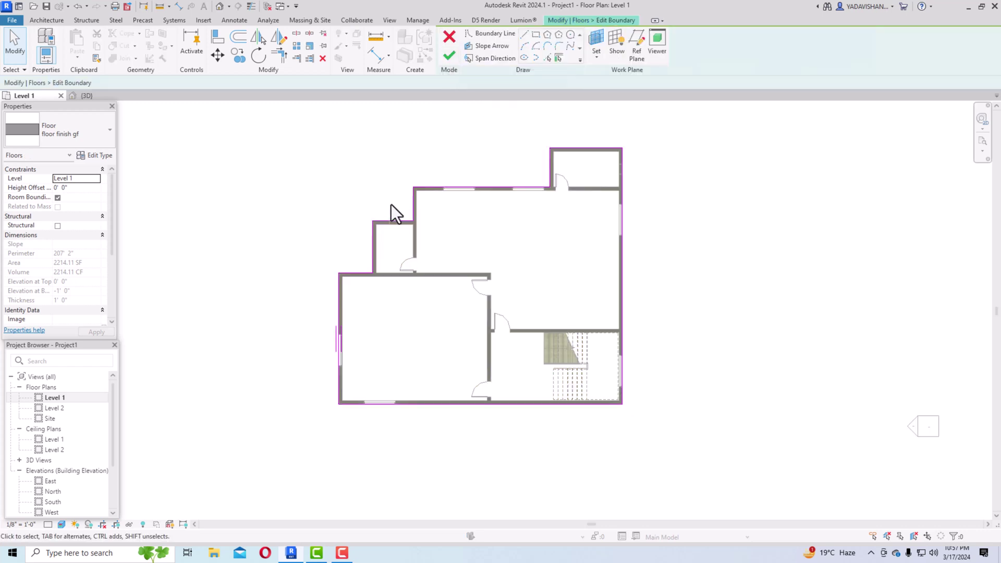
- Move the small left room's outer boundary line out to align with the lower-left room's exterior wall face, deleting the too-short segment
scroll(503, 181, up, 2)
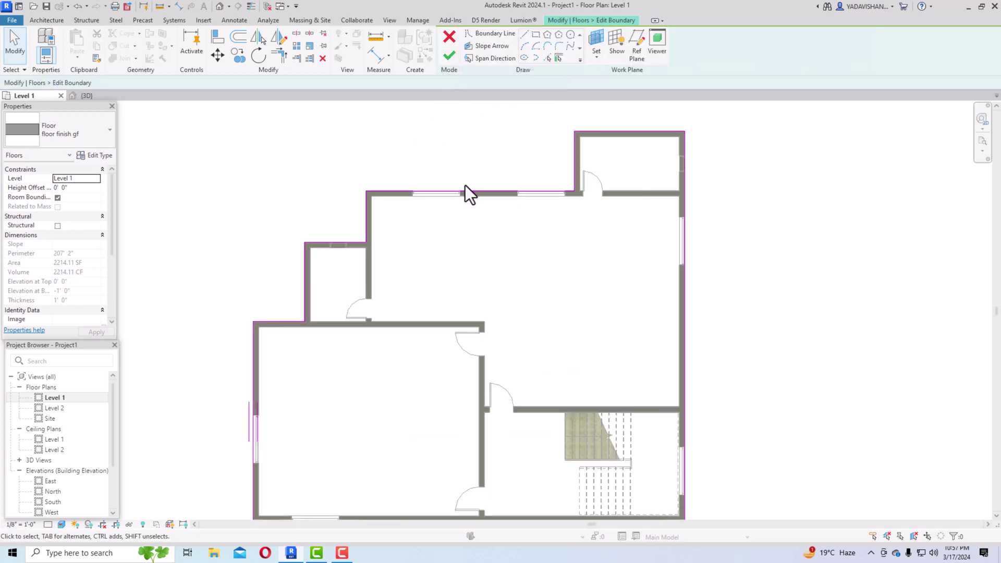
scroll(465, 186, down, 2)
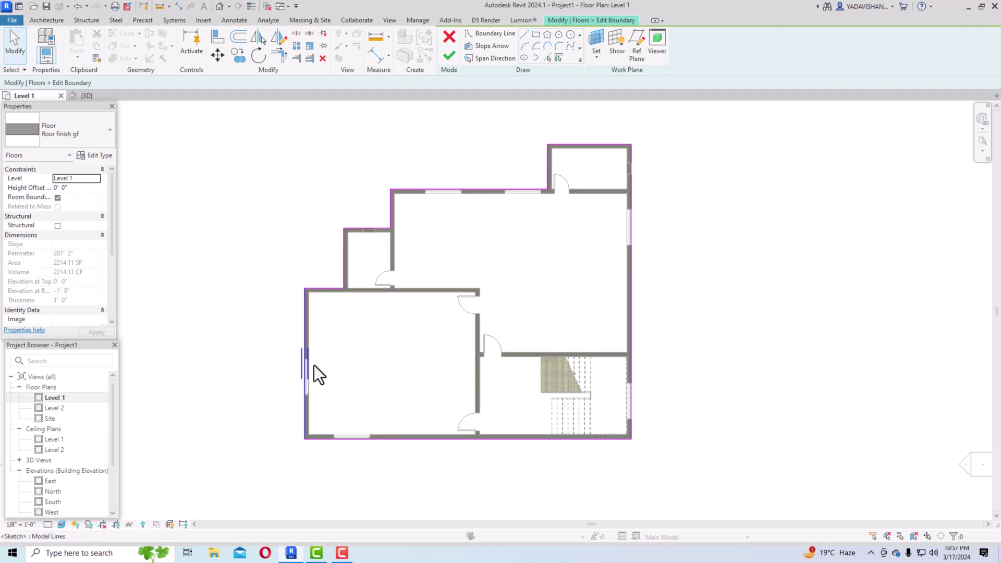
click(343, 265)
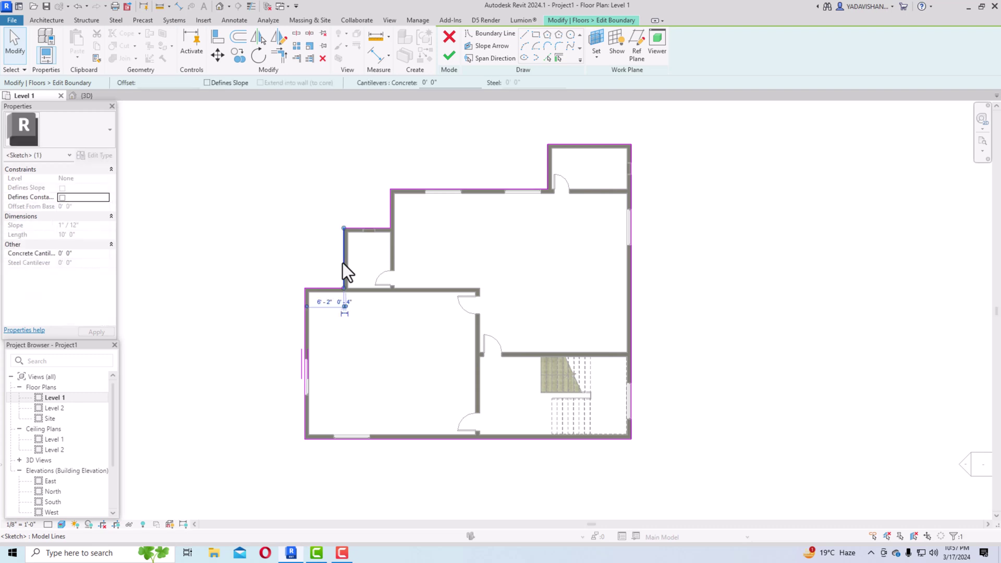
drag(344, 255, 303, 251)
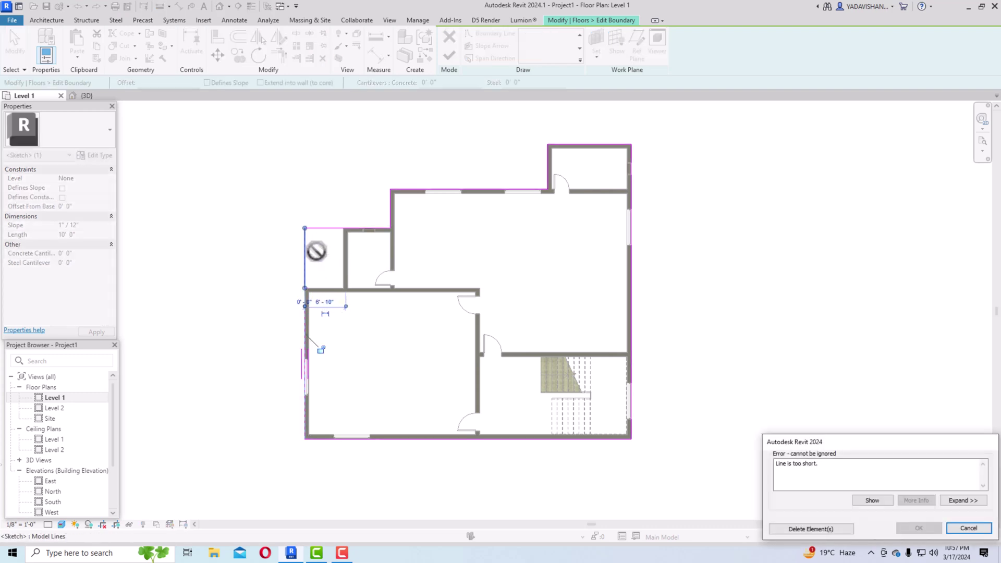
click(833, 532)
- Finish the floor boundary edit and show the extended floor in the 3D view
scroll(254, 296, up, 2)
scroll(255, 296, up, 1)
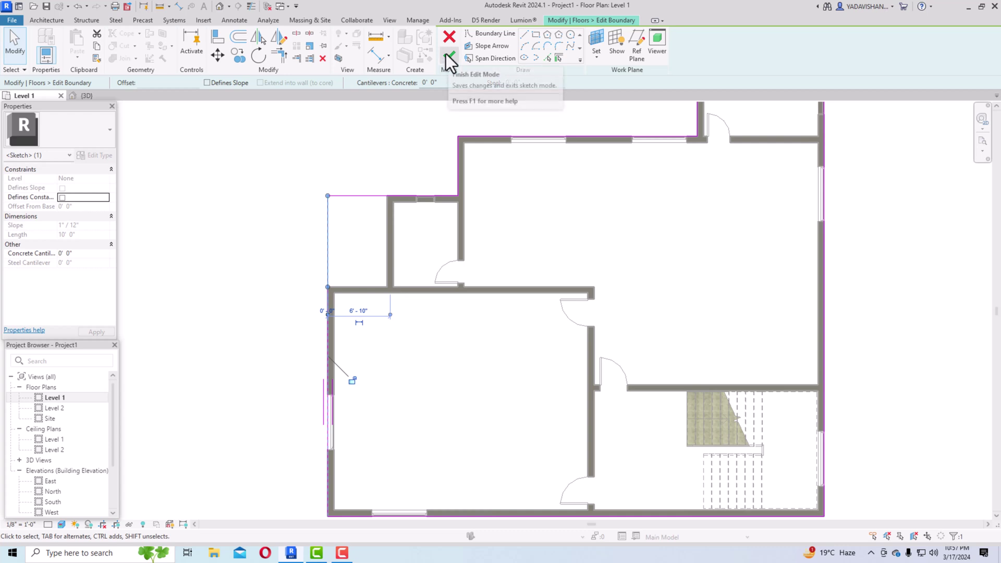
click(447, 54)
click(298, 143)
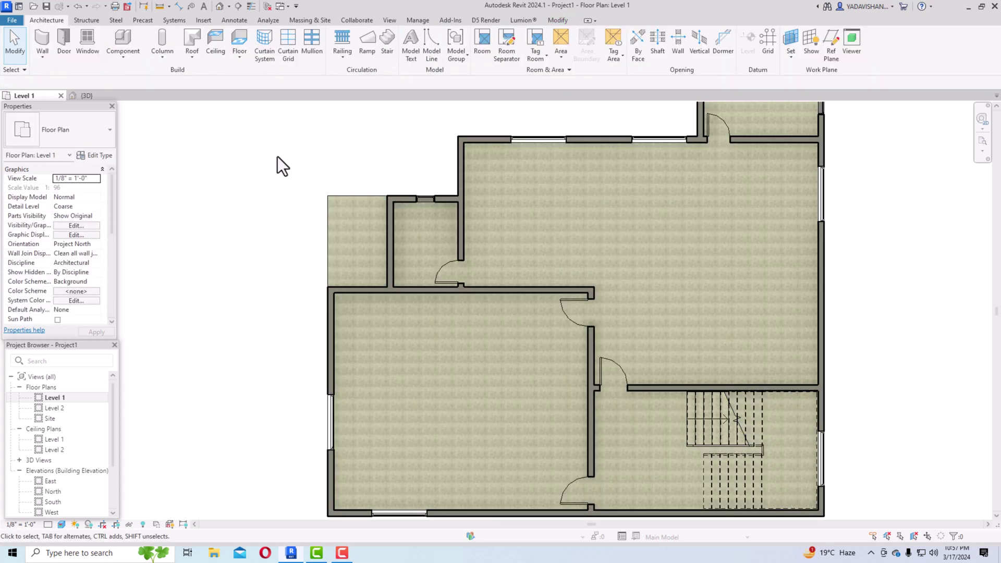
click(219, 7)
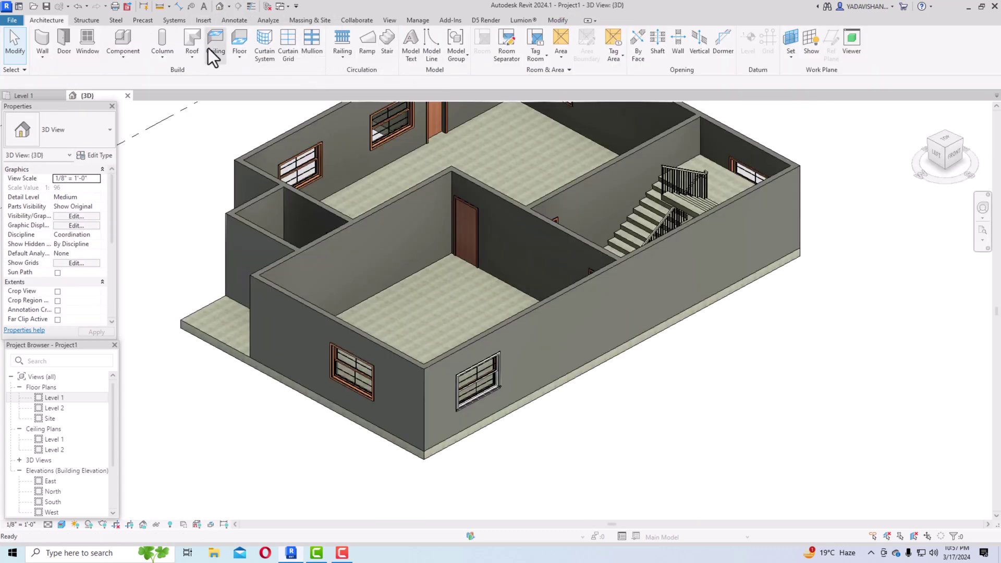
- Inspect the extended floor in the 3D view, then return to the Level 1 floor plan
scroll(618, 479, up, 2)
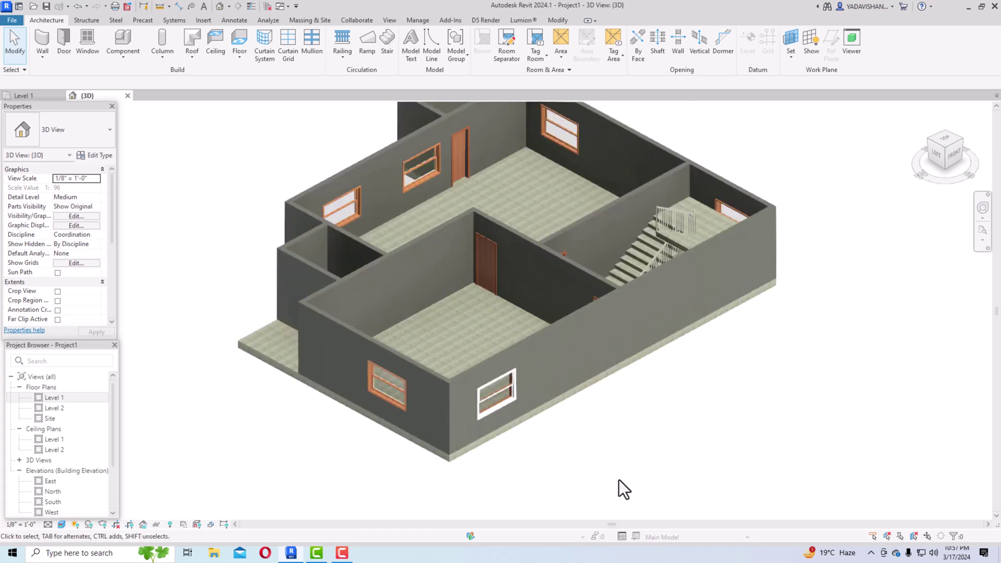
scroll(618, 480, down, 3)
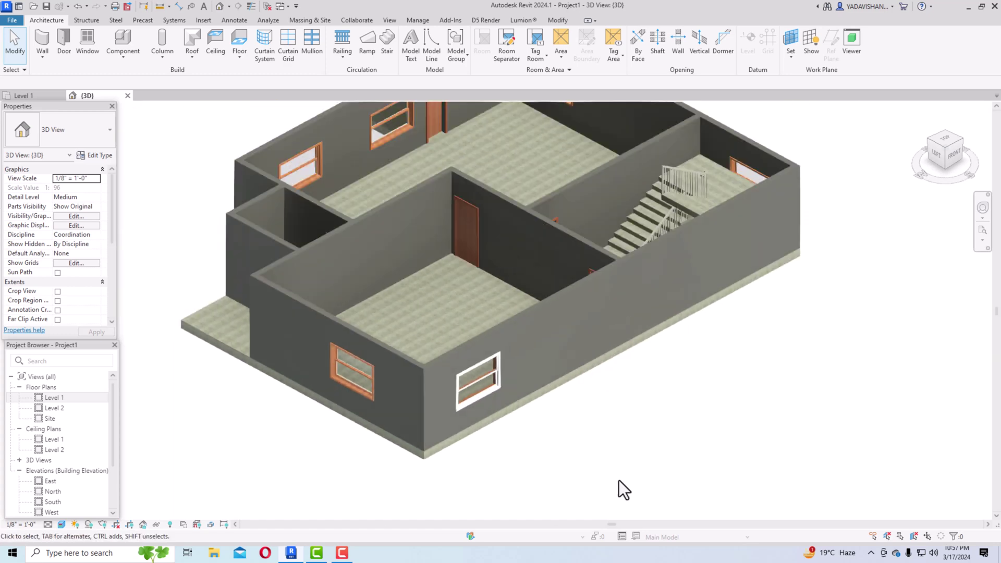
scroll(620, 488, up, 2)
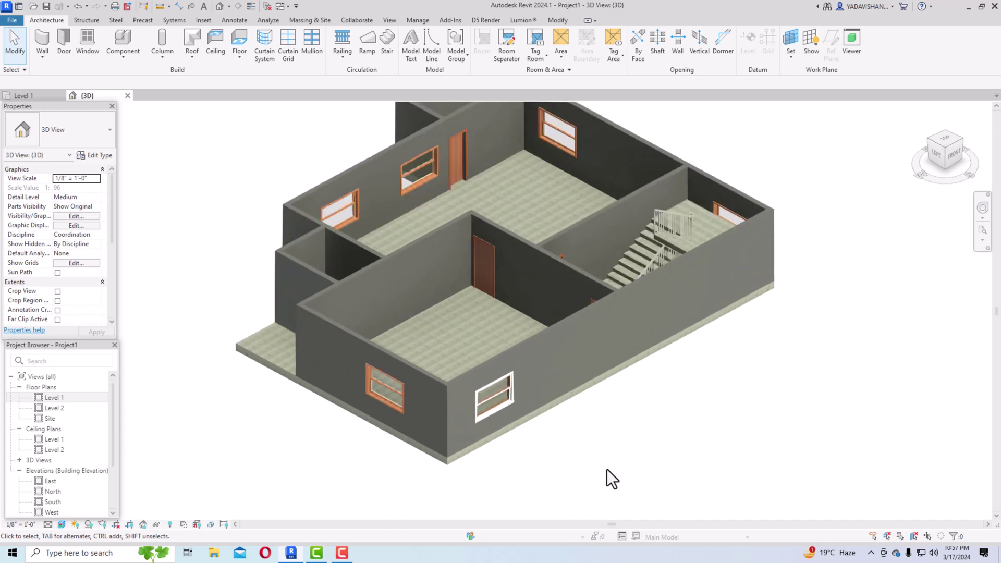
click(275, 371)
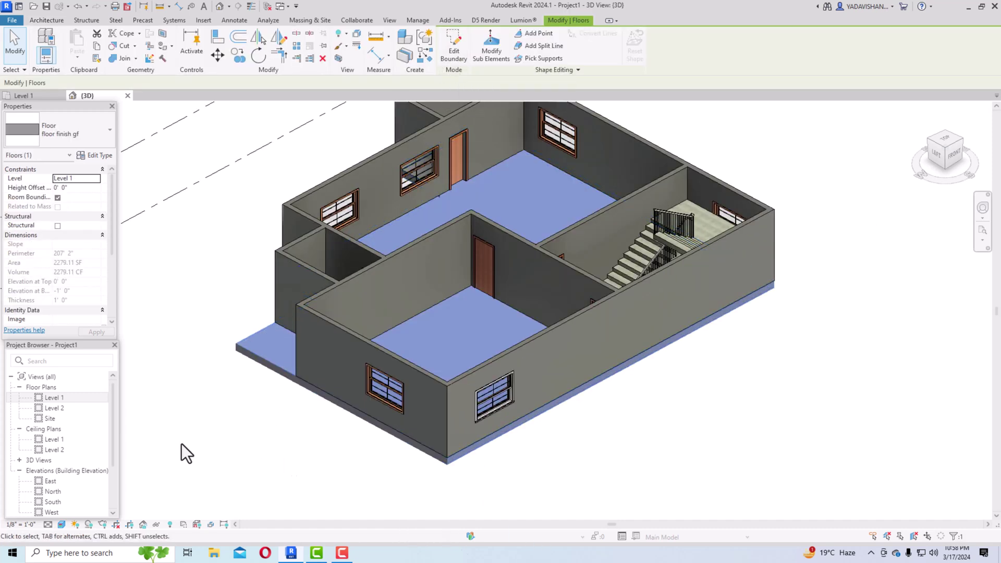
double_click(49, 397)
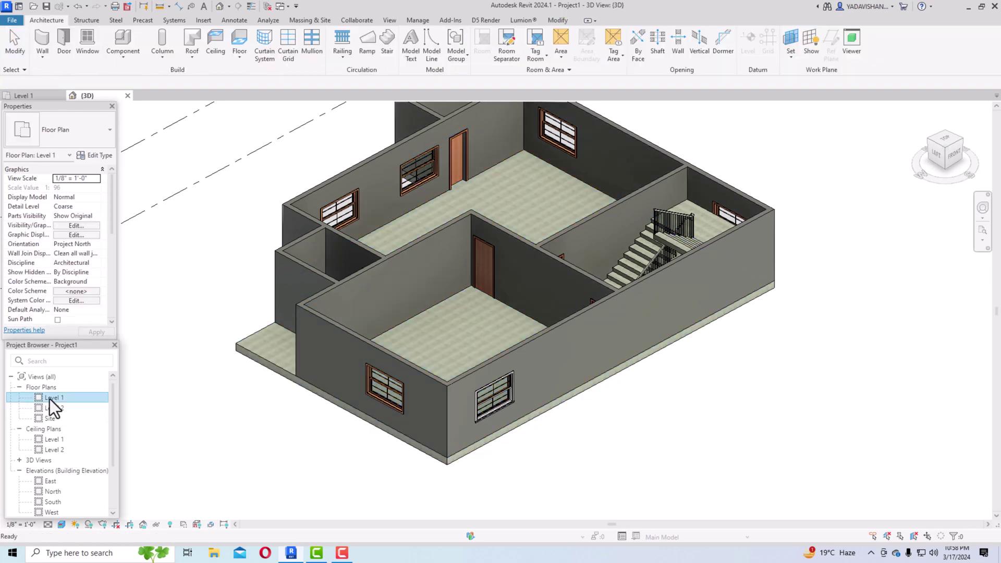
click(261, 316)
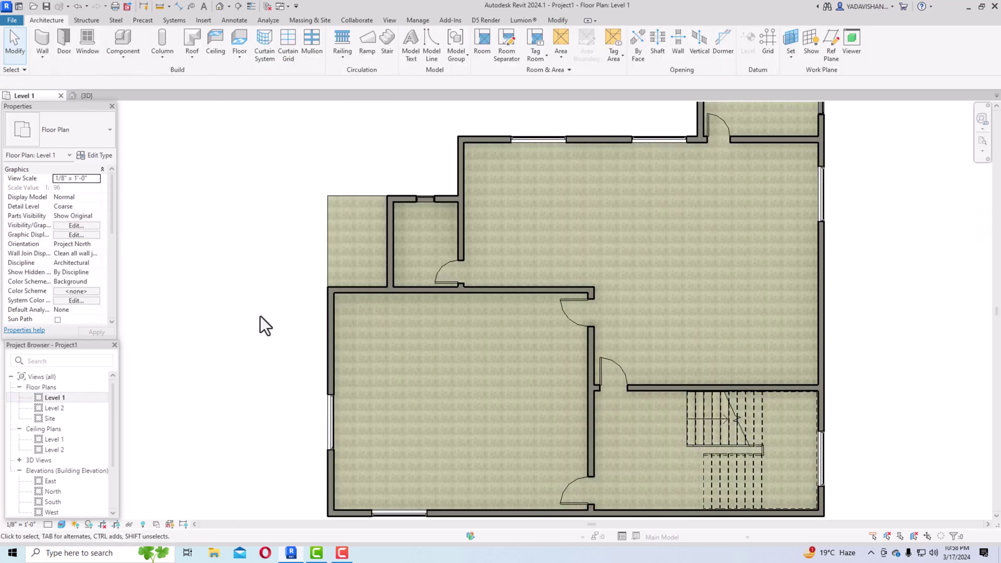
- Start a new architectural floor on Level 1 using the Wood Joist 10" - Wood Finish type
scroll(262, 307, down, 3)
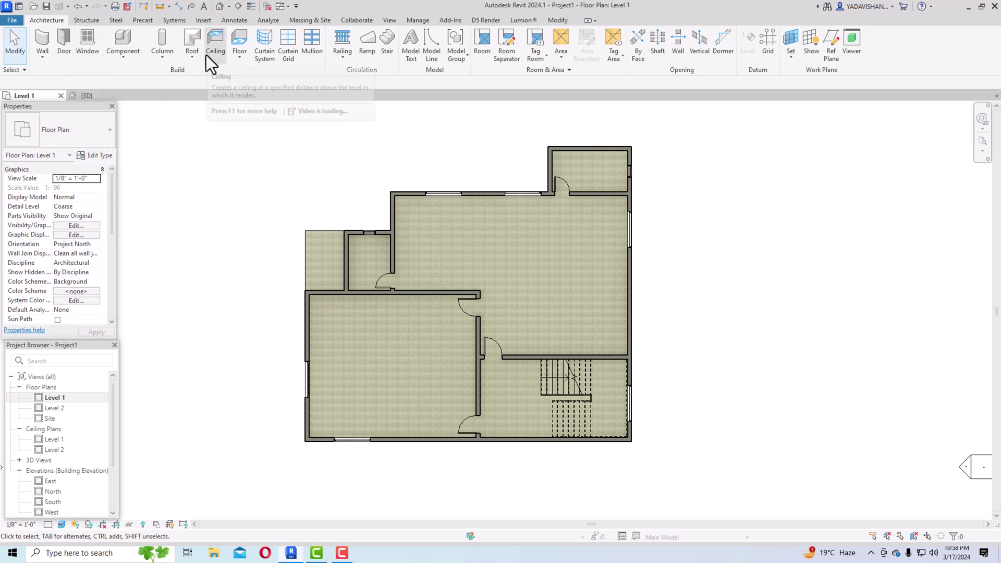
click(237, 44)
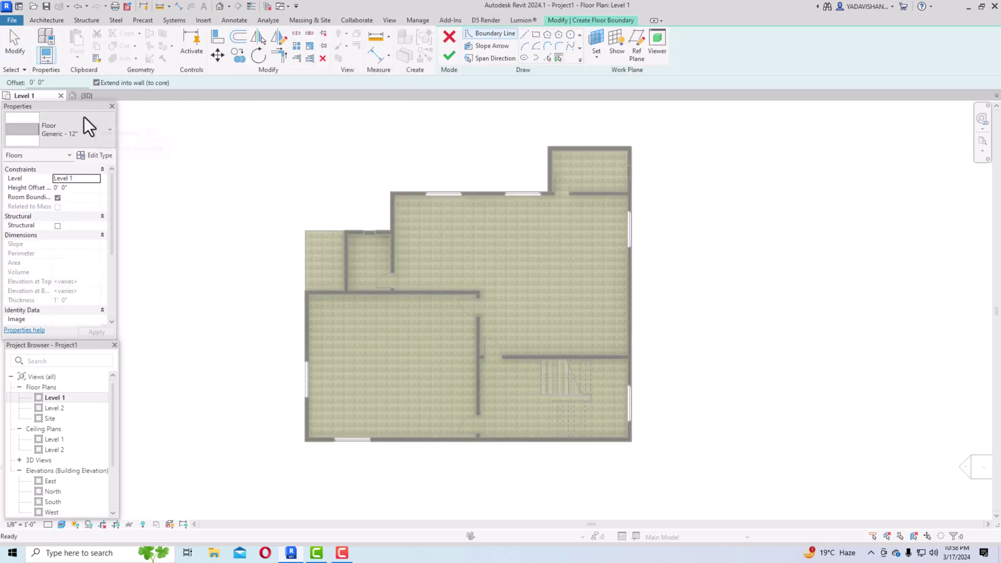
click(79, 127)
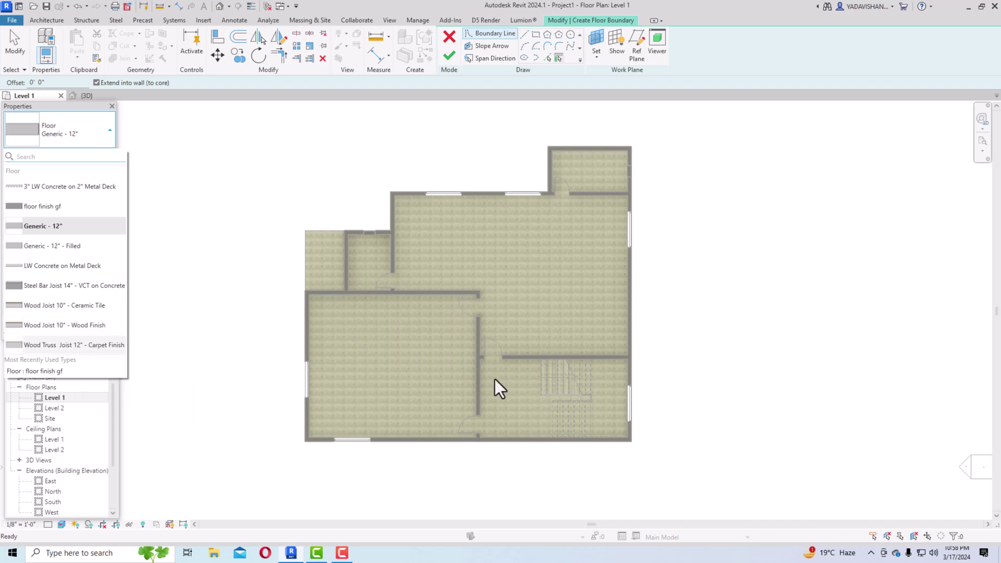
click(55, 227)
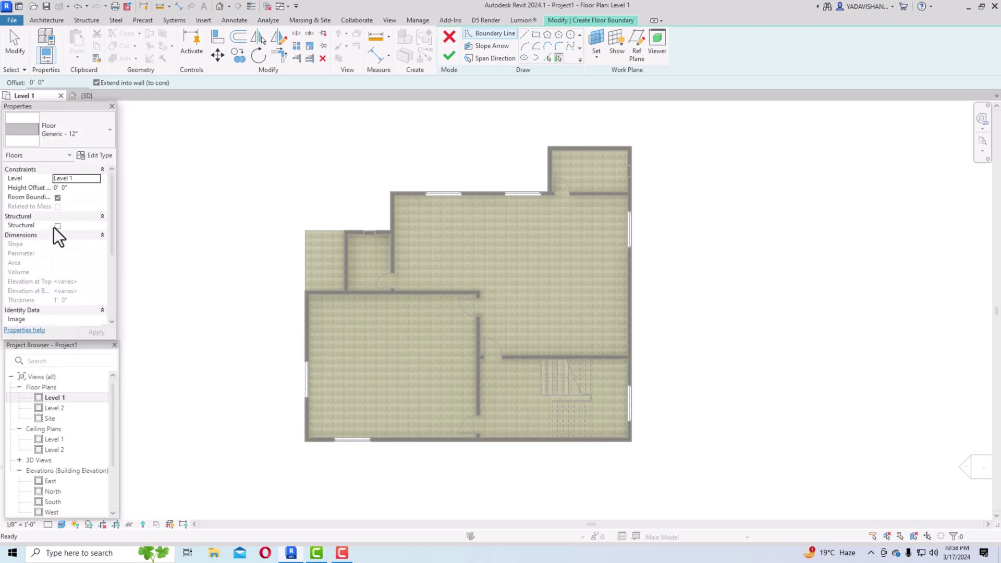
click(63, 139)
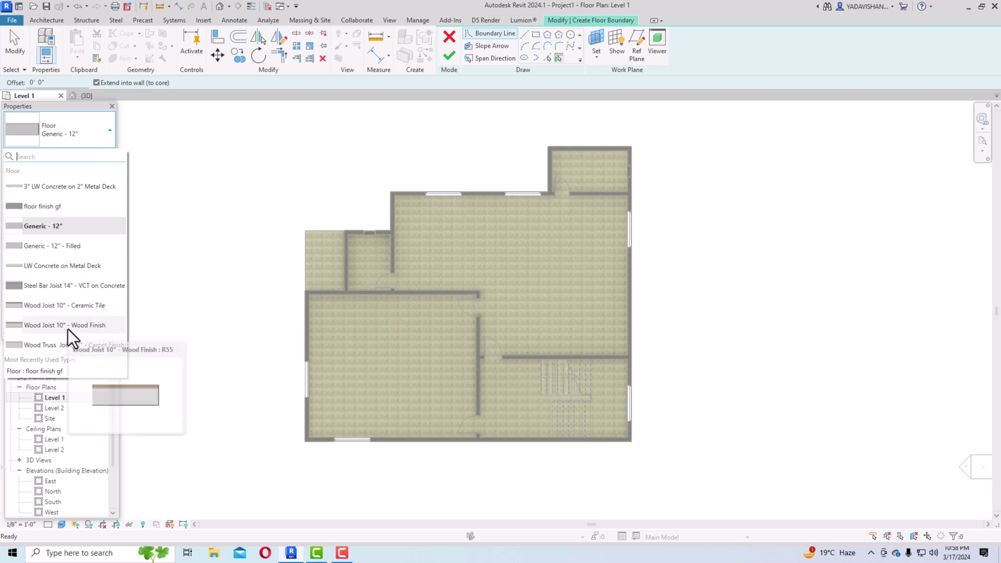
click(68, 327)
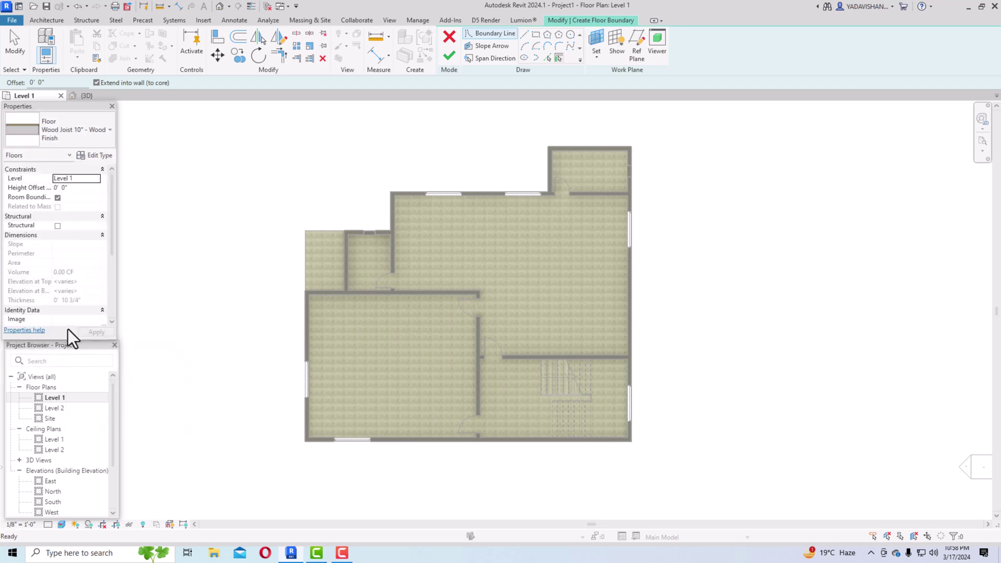
- Set the new wood floor's height offset from Level 1 to 10"
click(74, 191)
text(1)
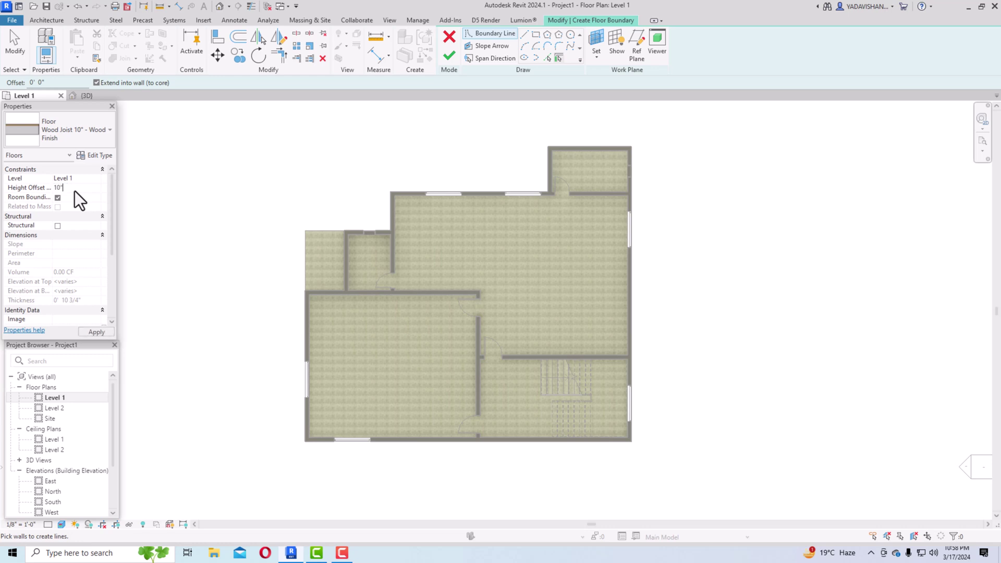
click(97, 333)
- Sketch a rectangular floor boundary along the inner wall faces of the large lower-left room and finish the floor
click(536, 35)
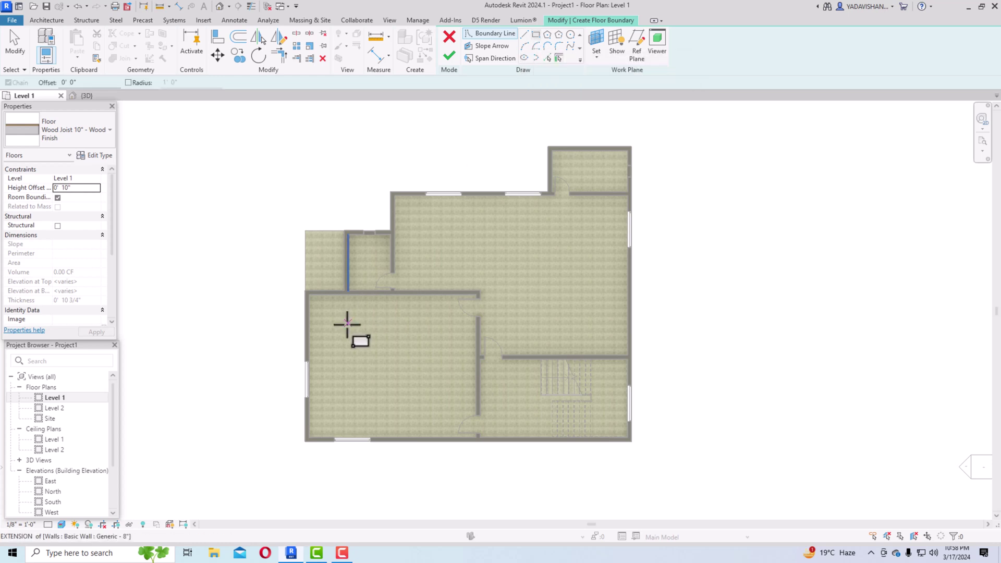
click(309, 294)
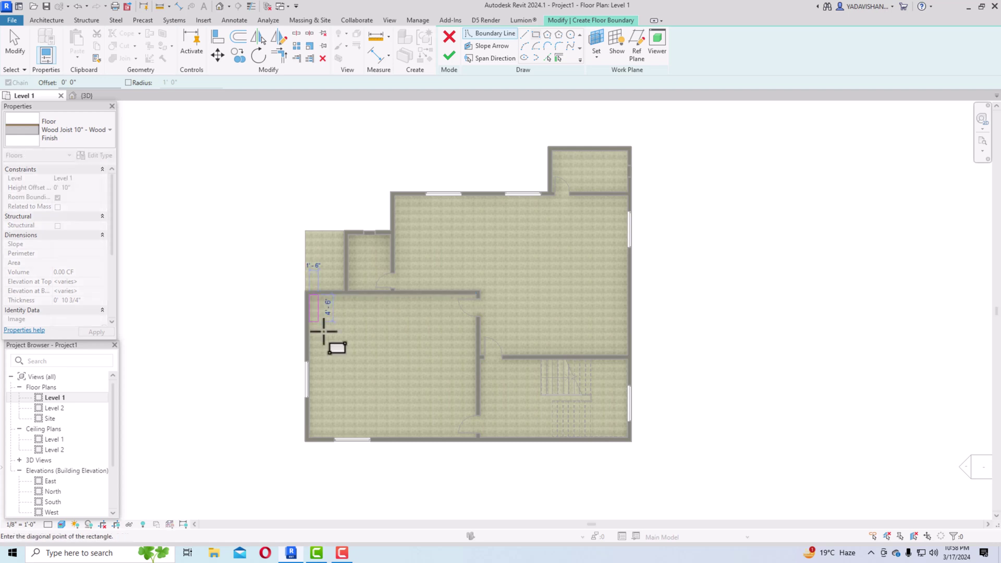
click(475, 437)
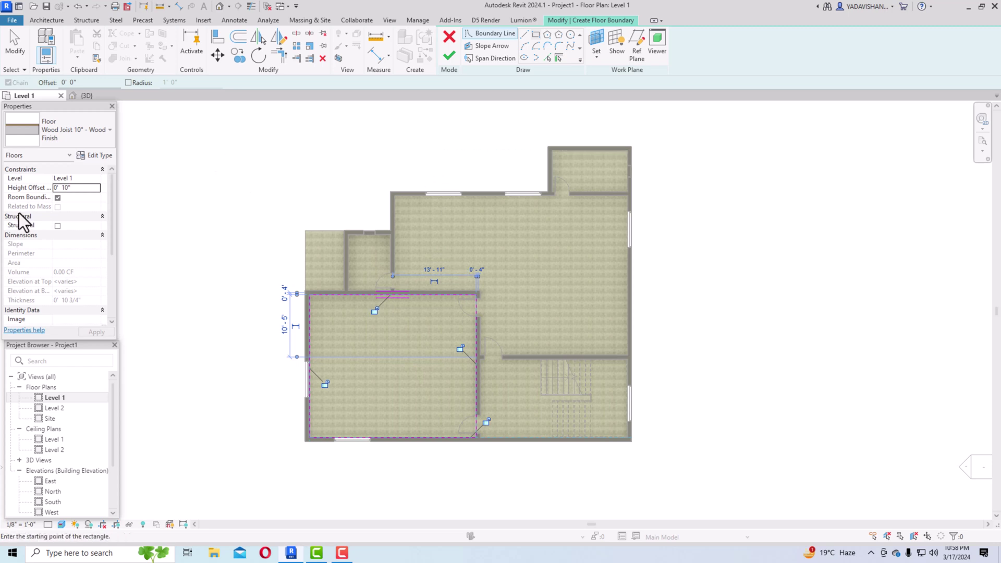
click(446, 57)
click(282, 170)
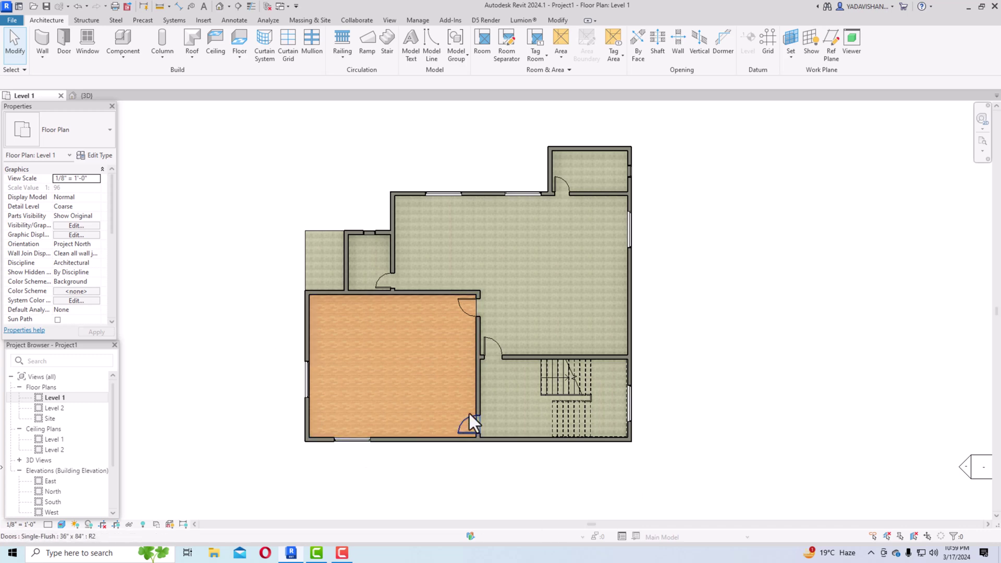
- Inspect the lower-left room's wood floor in the 3D view and return to the Level 1 floor plan
click(220, 8)
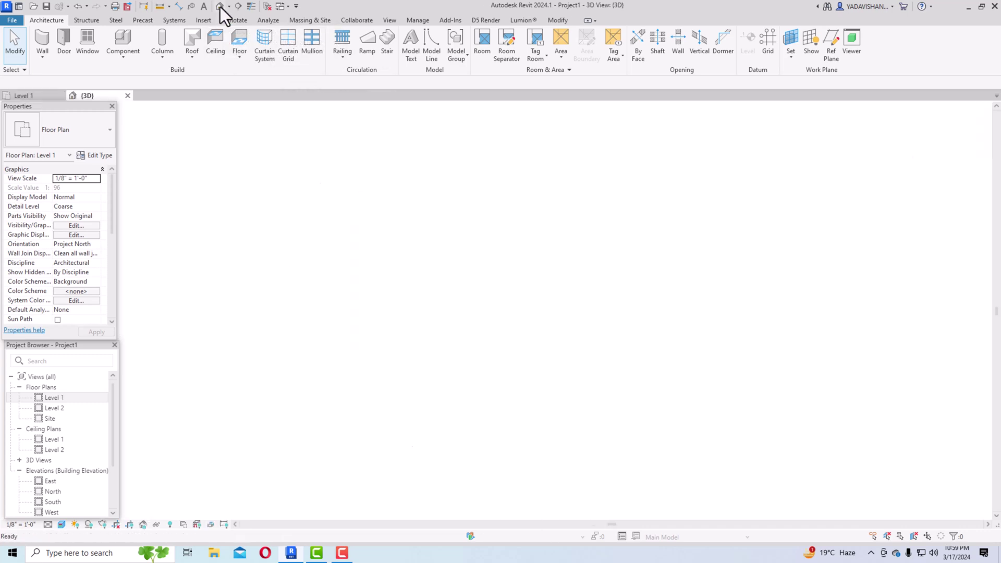
scroll(458, 289, up, 2)
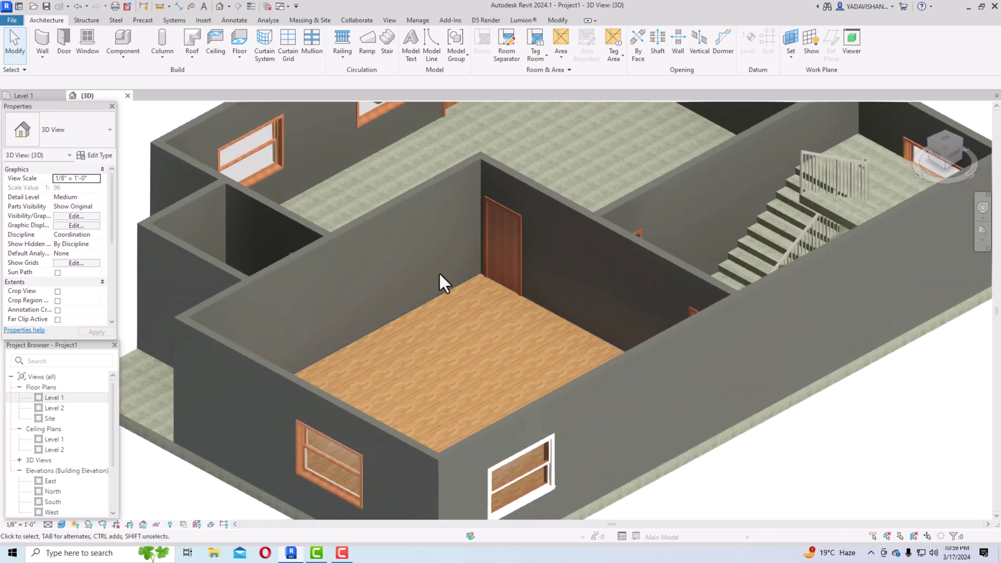
scroll(439, 271, up, 2)
scroll(439, 271, down, 2)
scroll(453, 339, down, 4)
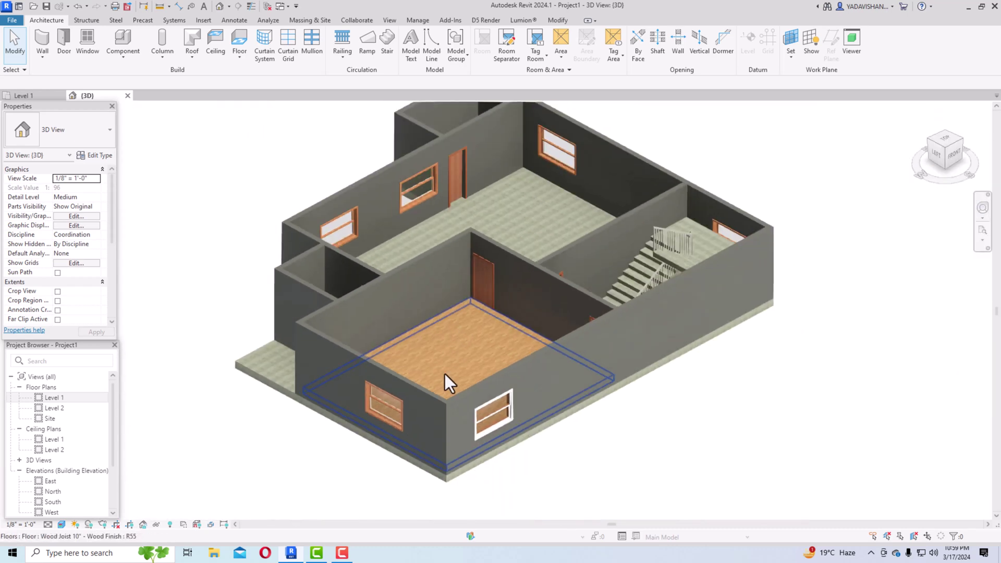
click(52, 398)
double_click(52, 398)
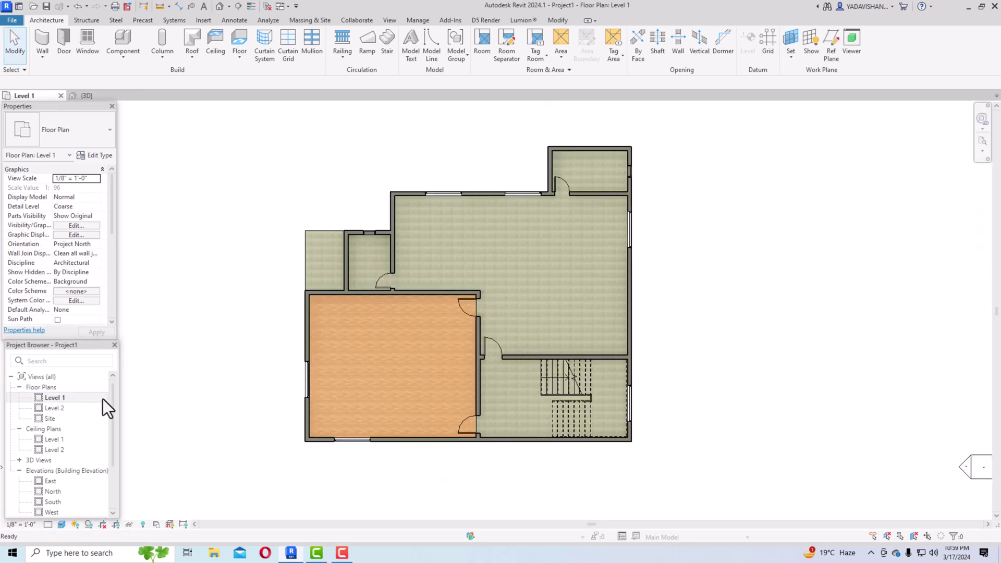
- Select the lower-left room's wood floor in plan to check its properties, then clear the selection
key(Tab)
key(Tab)
click(474, 327)
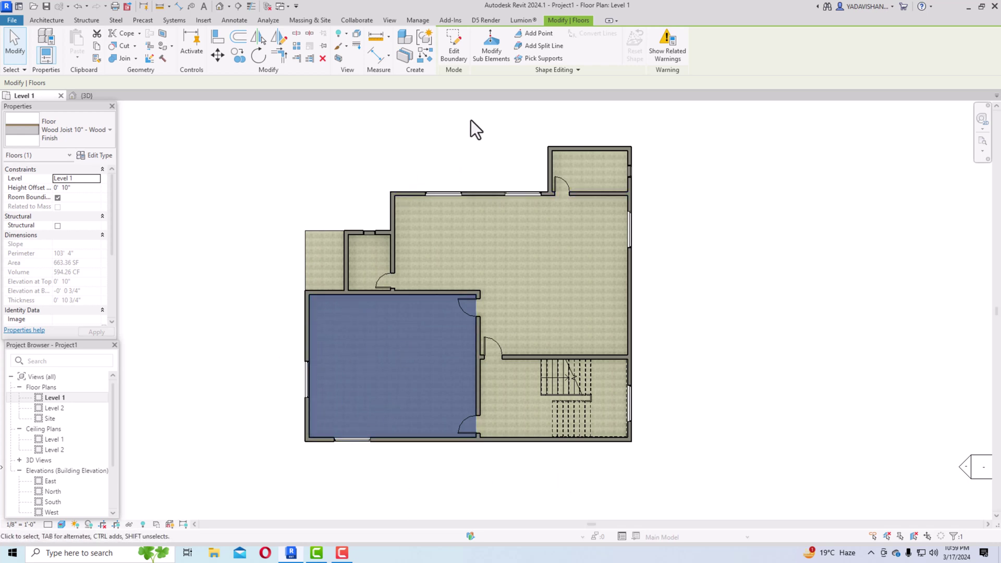
key(Escape)
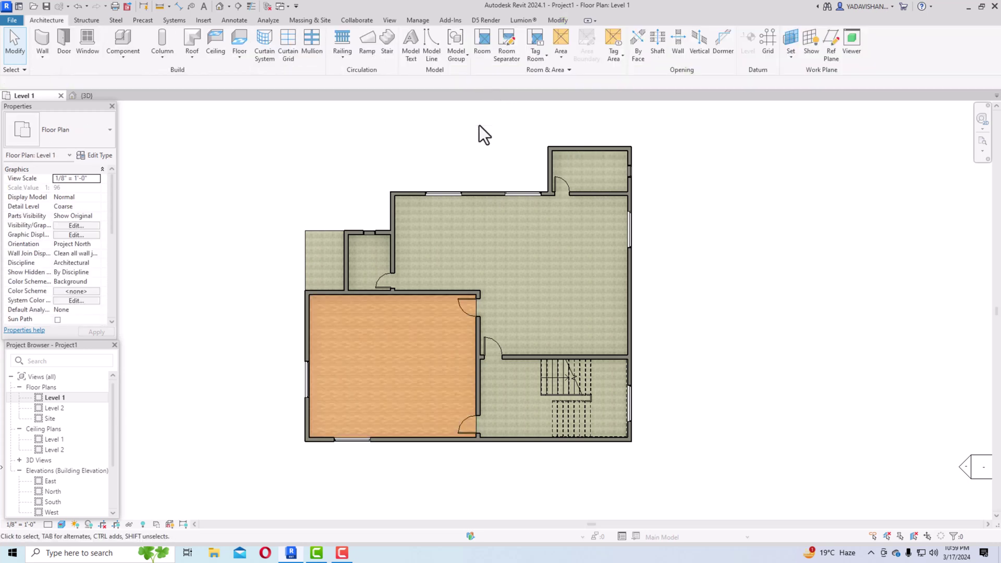
- Start another wood-finish floor and create its boundary lines by picking the four walls of the small upper-right room
click(231, 40)
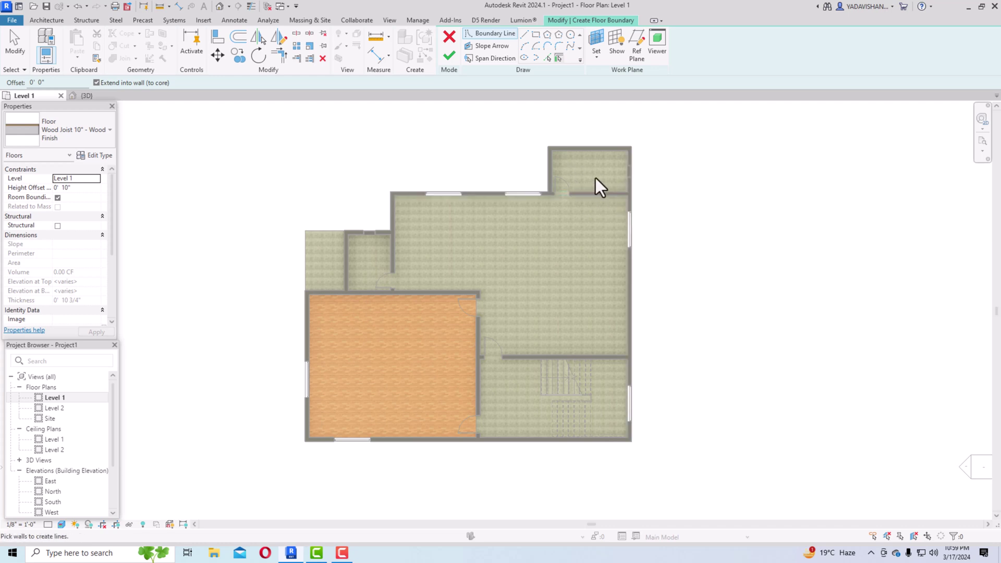
click(551, 167)
click(570, 152)
click(630, 161)
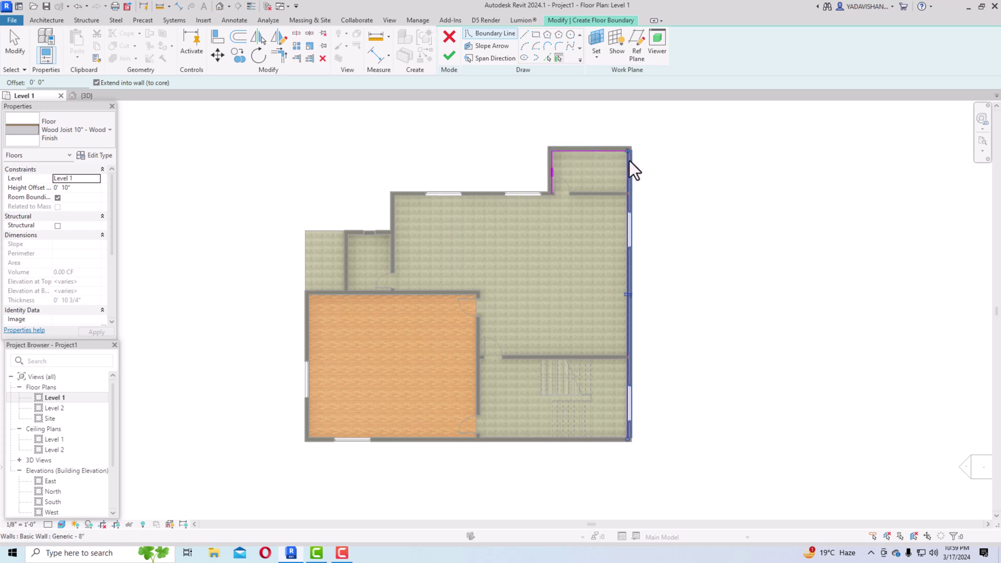
click(606, 192)
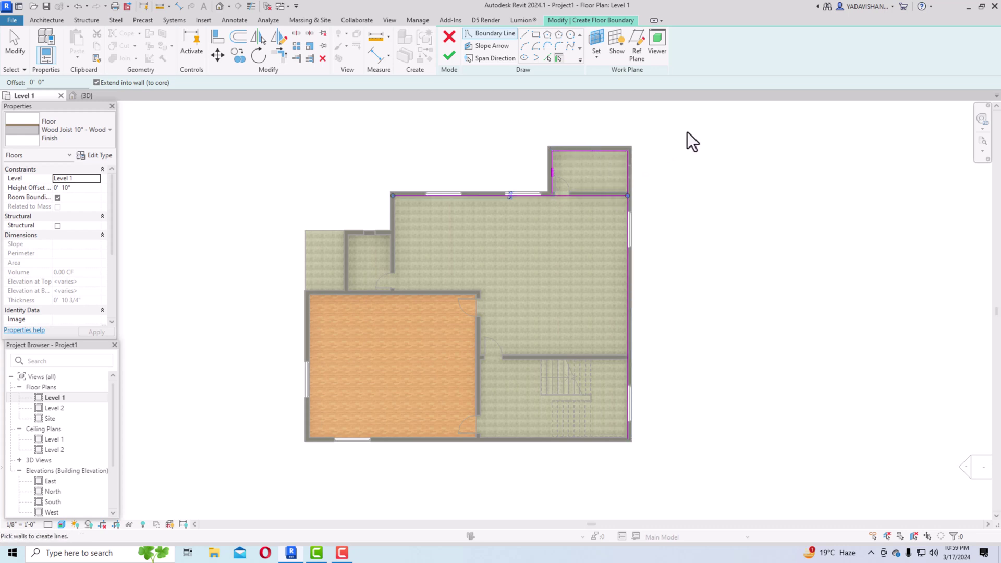
key(Escape)
key(Escape)
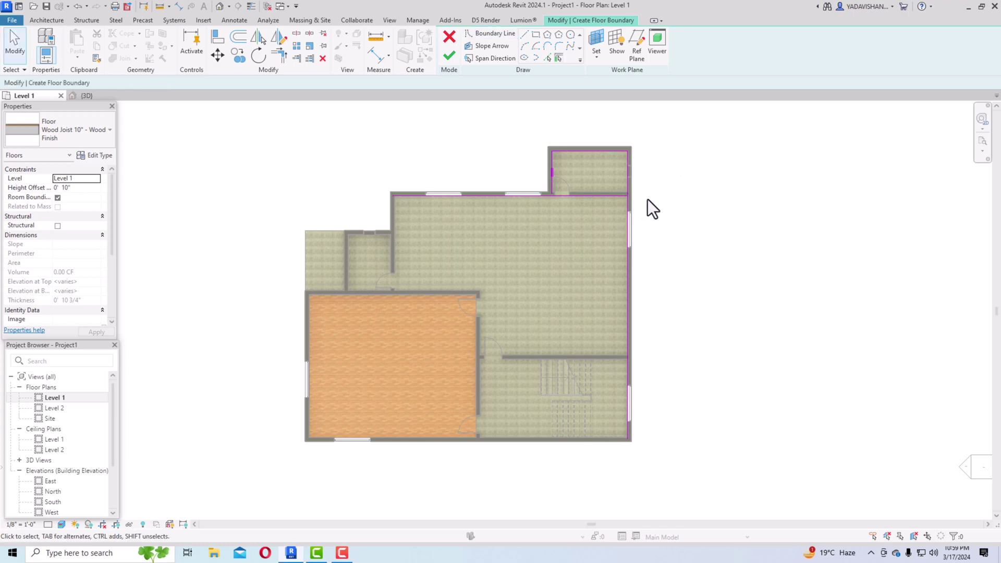
- Trim the overlapping boundary lines at the lower corners so they form a closed rectangle around the small upper-right room
scroll(645, 196, down, 1)
scroll(645, 196, up, 5)
scroll(552, 312, down, 2)
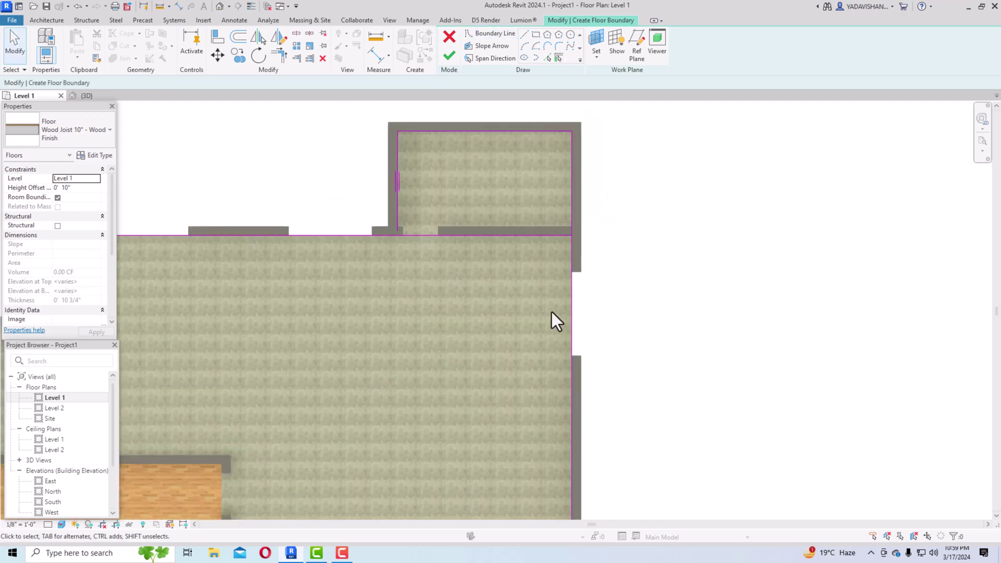
scroll(552, 311, up, 1)
scroll(532, 358, down, 2)
scroll(430, 173, down, 1)
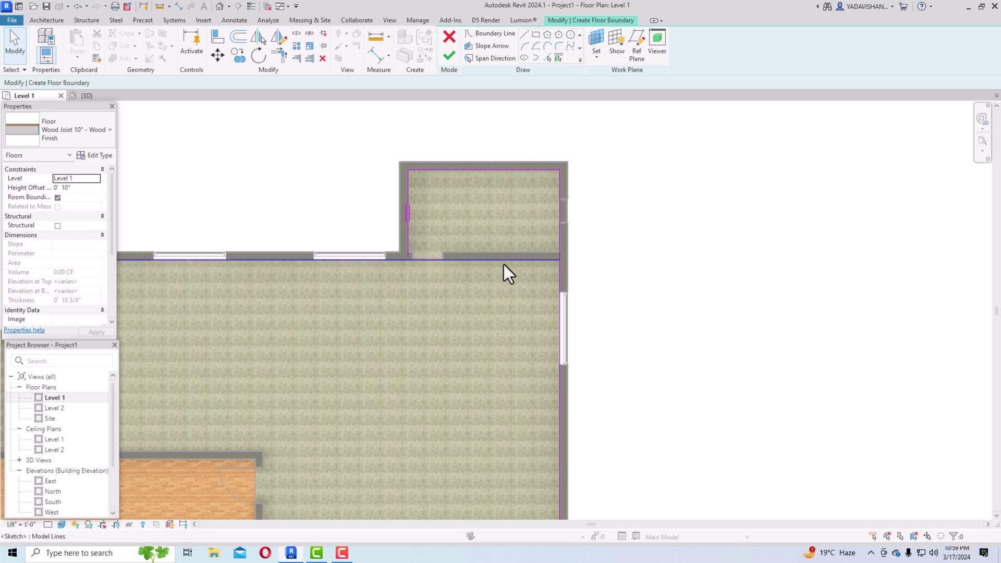
click(280, 57)
click(409, 230)
click(417, 258)
scroll(548, 258, down, 1)
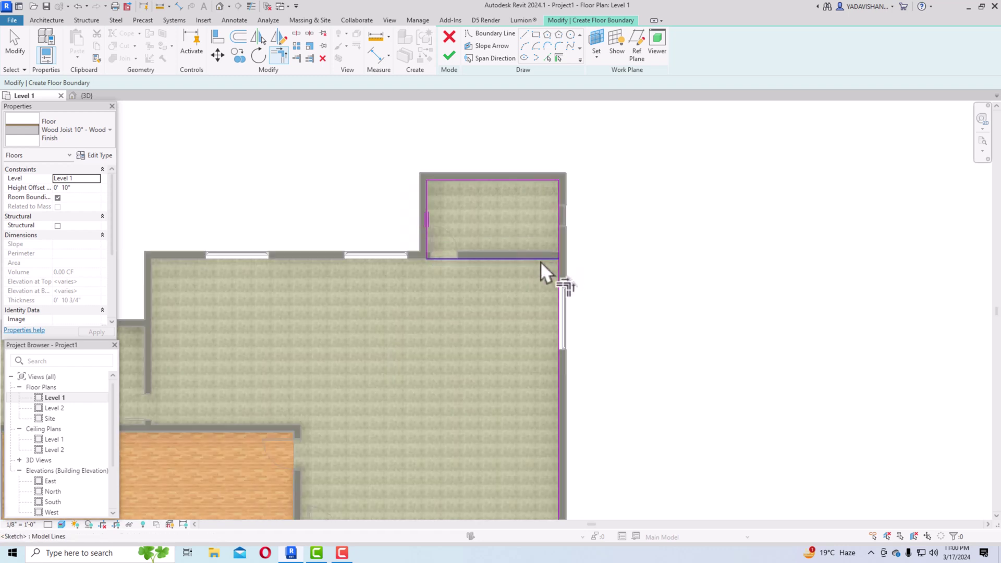
click(555, 250)
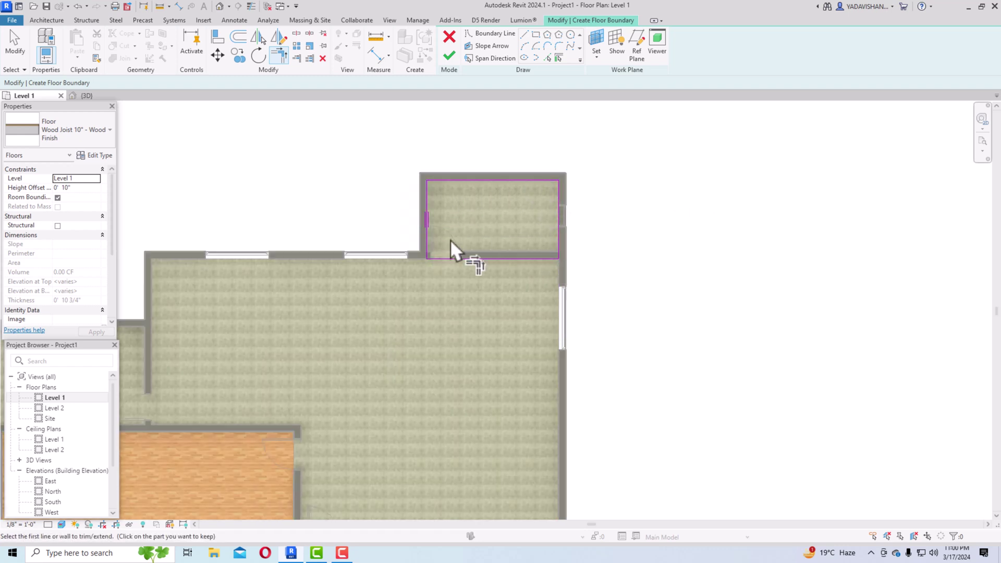
- Finish the small upper-right room's wood floor and clear the selection
click(449, 55)
click(528, 297)
scroll(528, 300, up, 5)
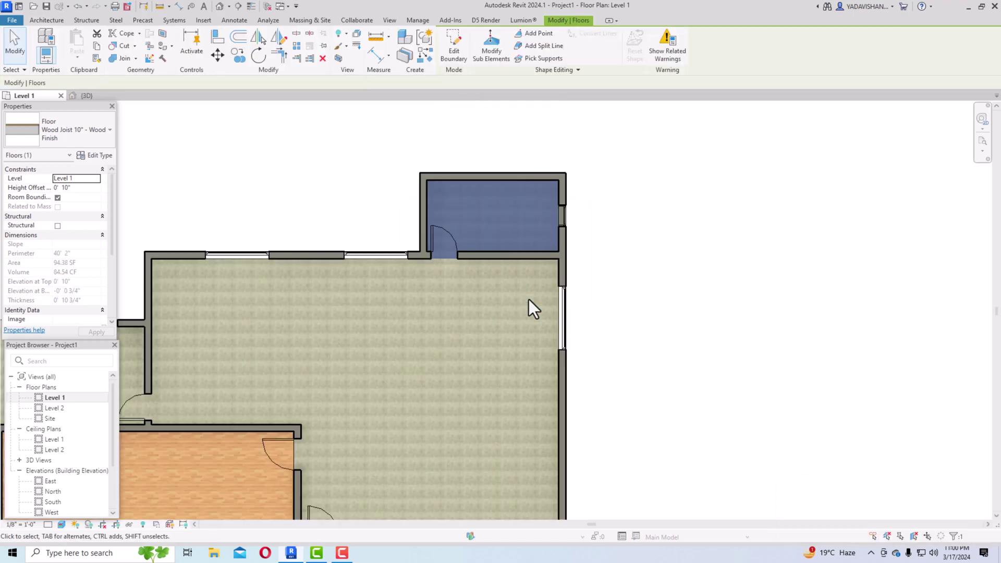
click(612, 258)
scroll(500, 148, down, 3)
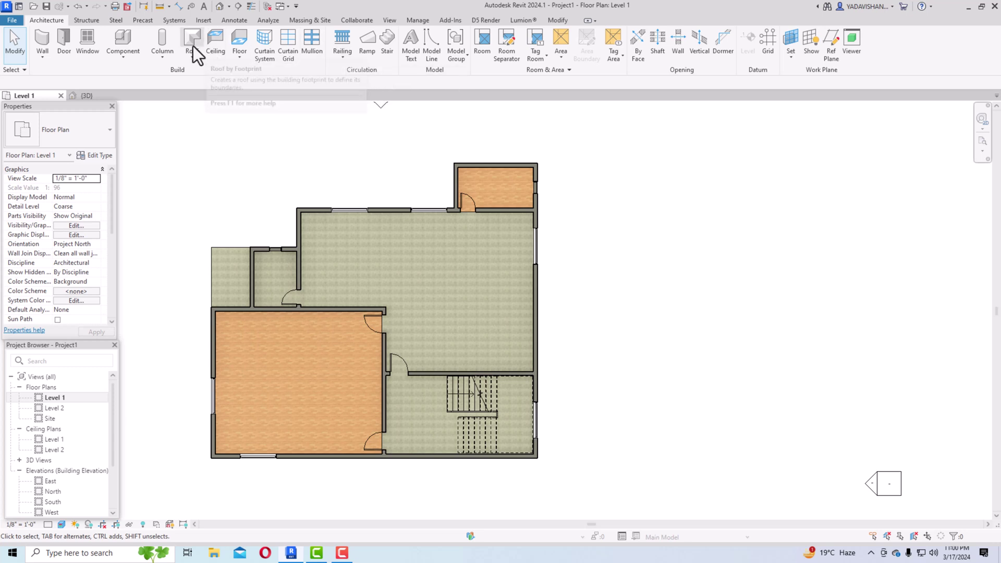
click(239, 41)
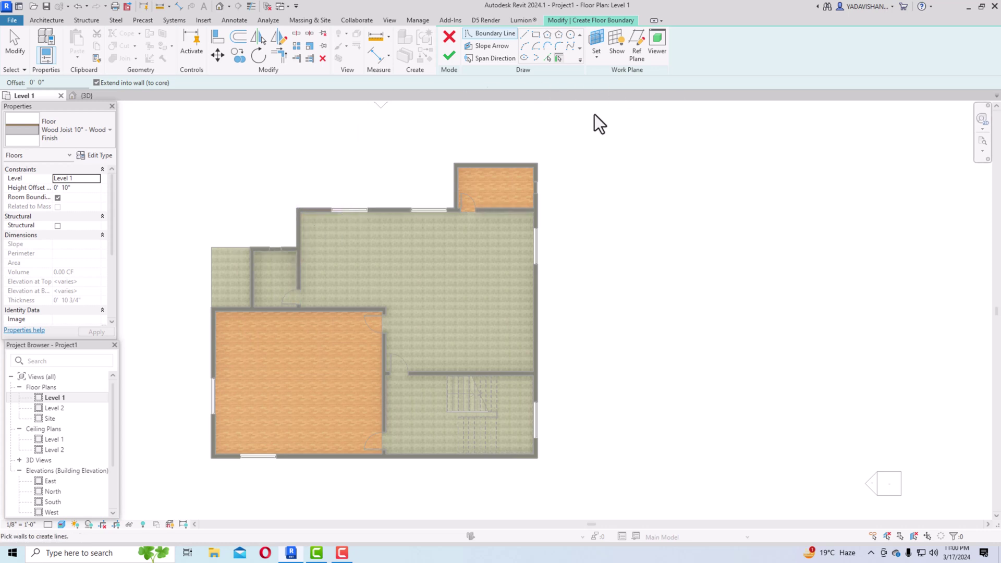
click(52, 19)
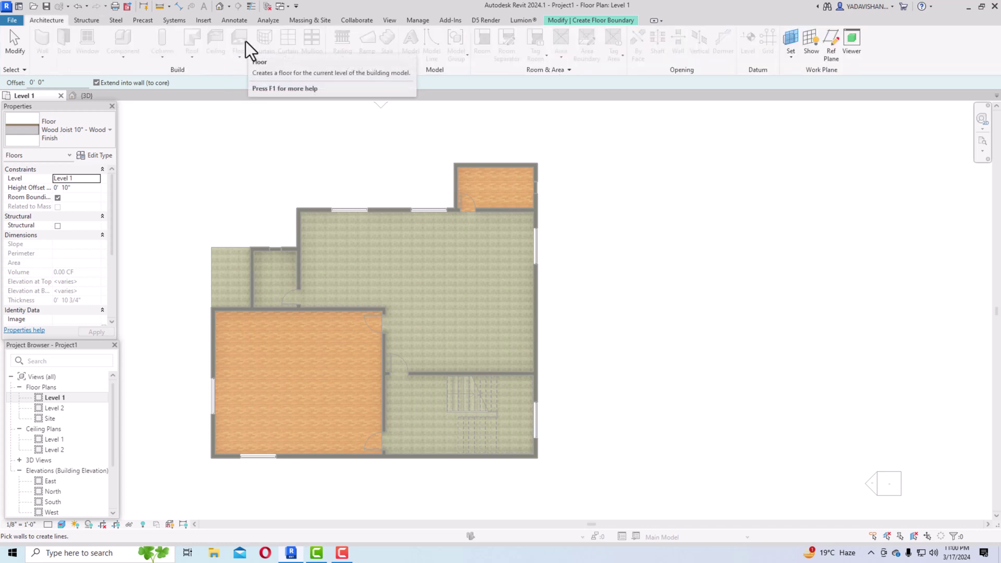
key(Escape)
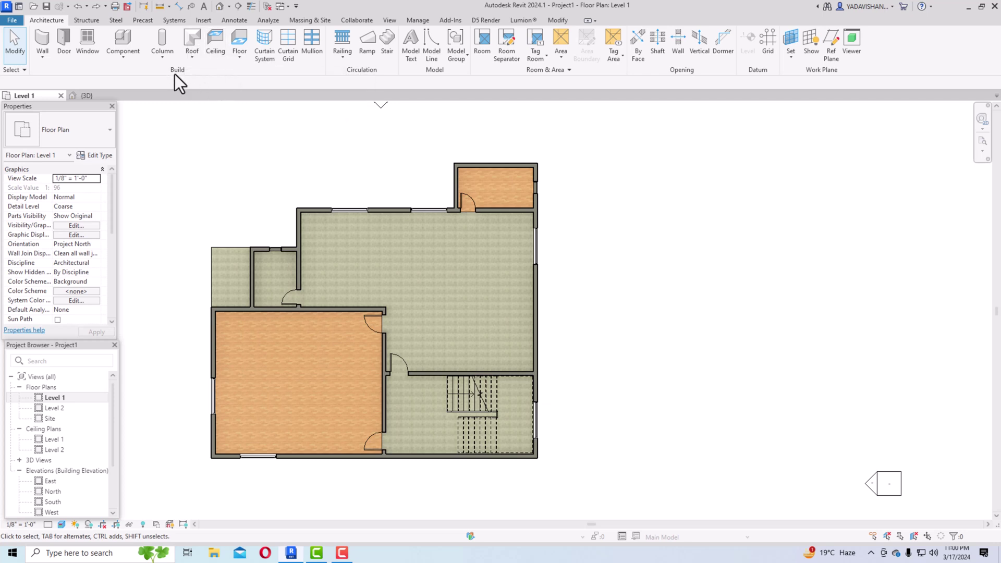
- Start a new floor with a rectangular boundary and duplicate the Generic - 12" floor type under the name projection
click(239, 47)
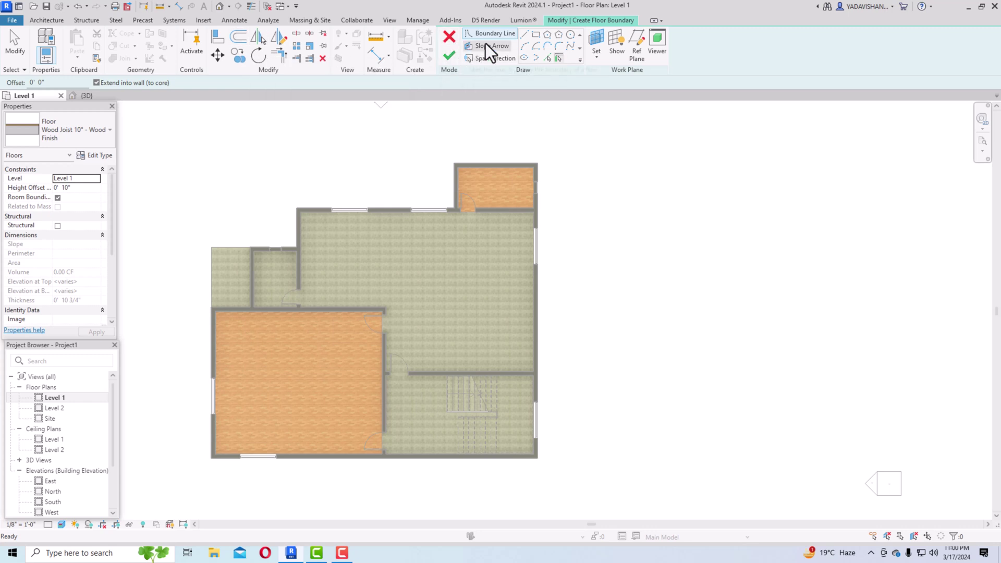
click(535, 36)
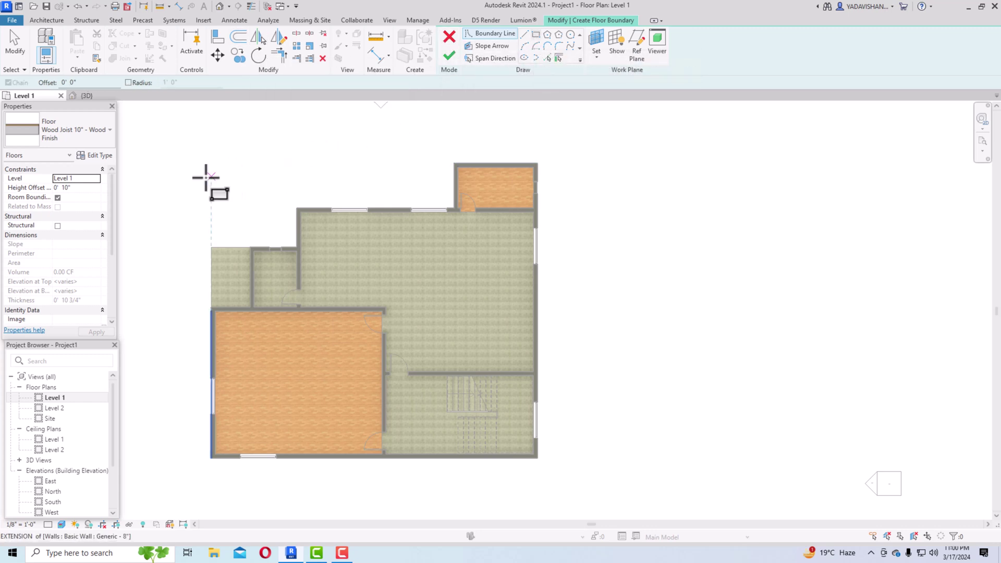
click(79, 140)
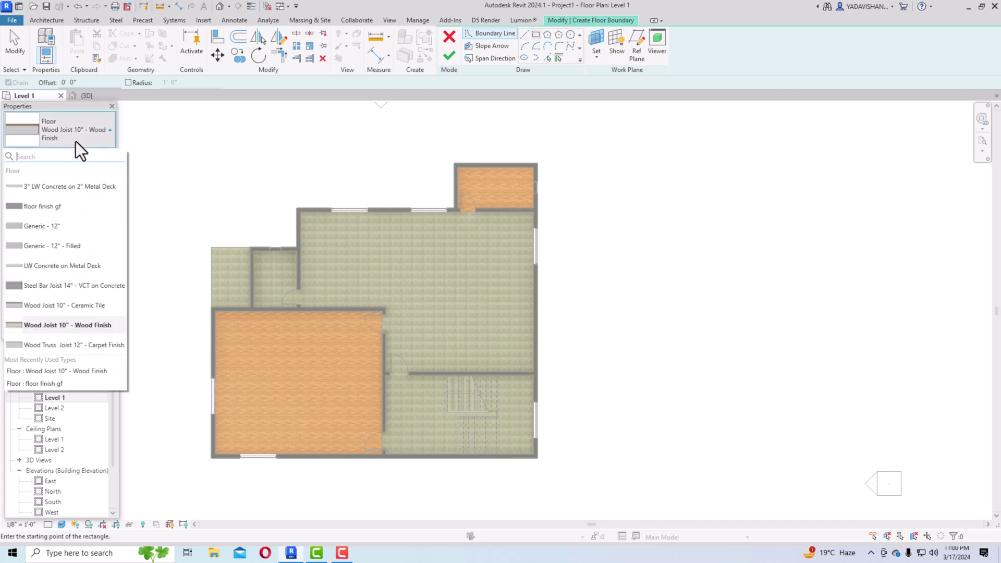
click(63, 229)
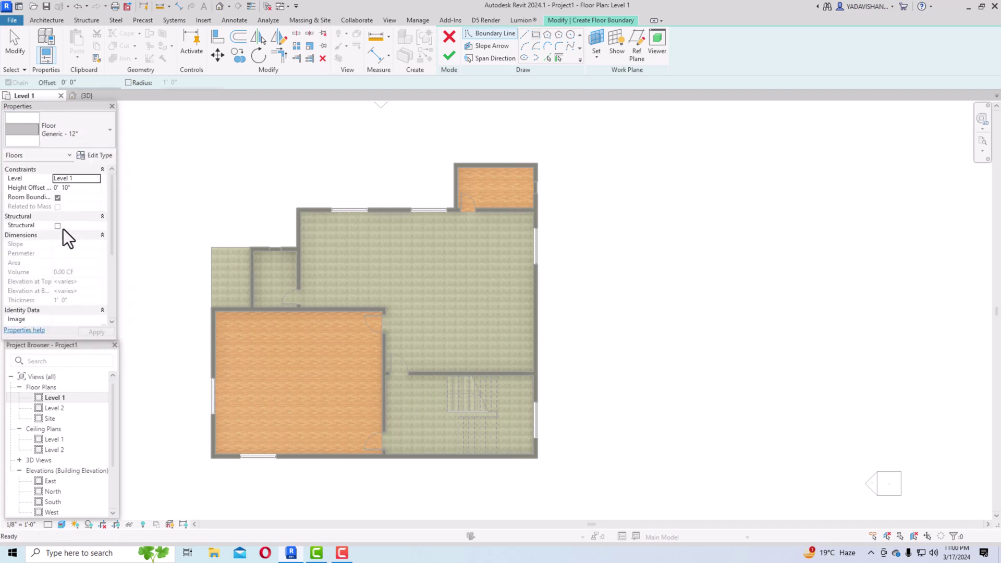
click(96, 158)
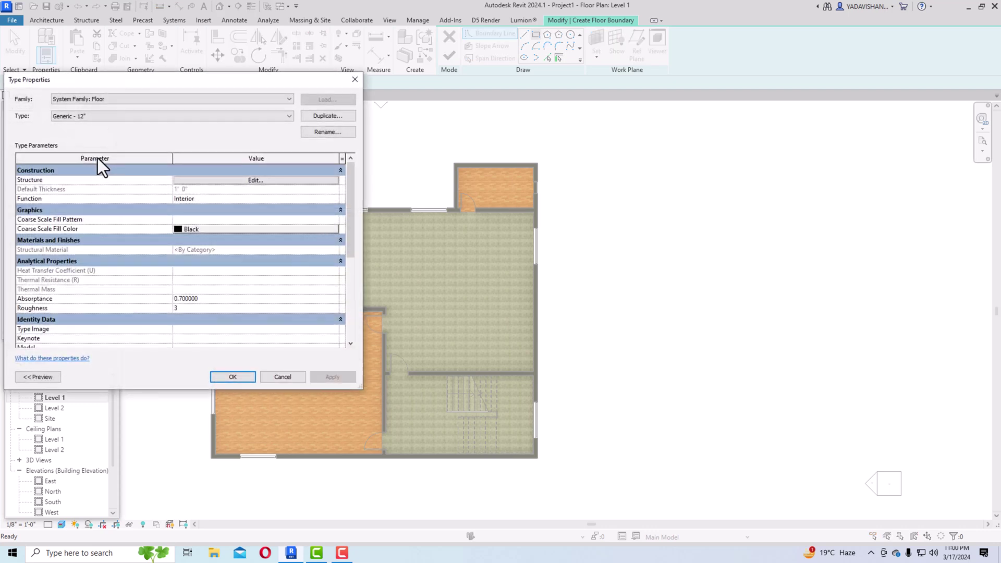
click(328, 116)
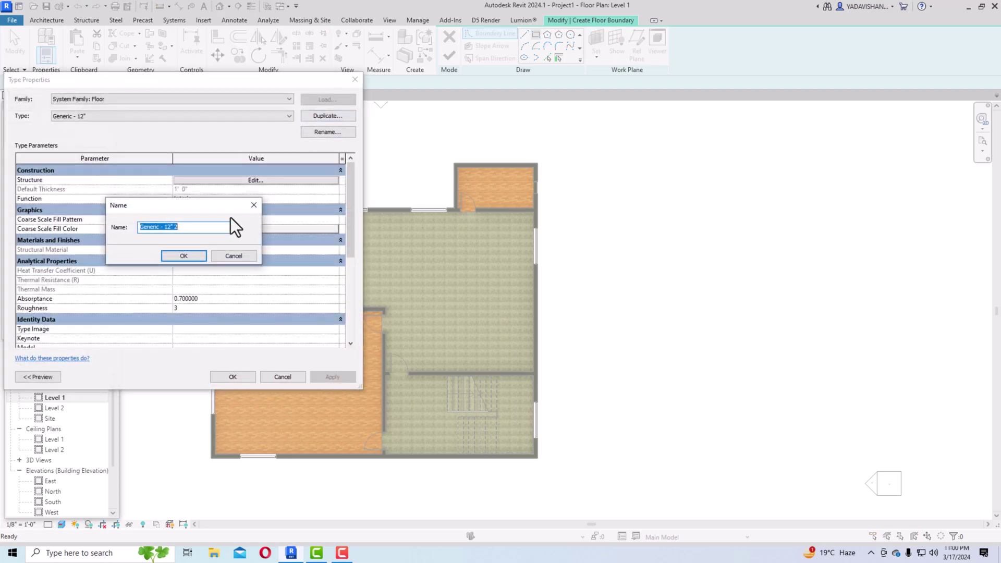
text(proje)
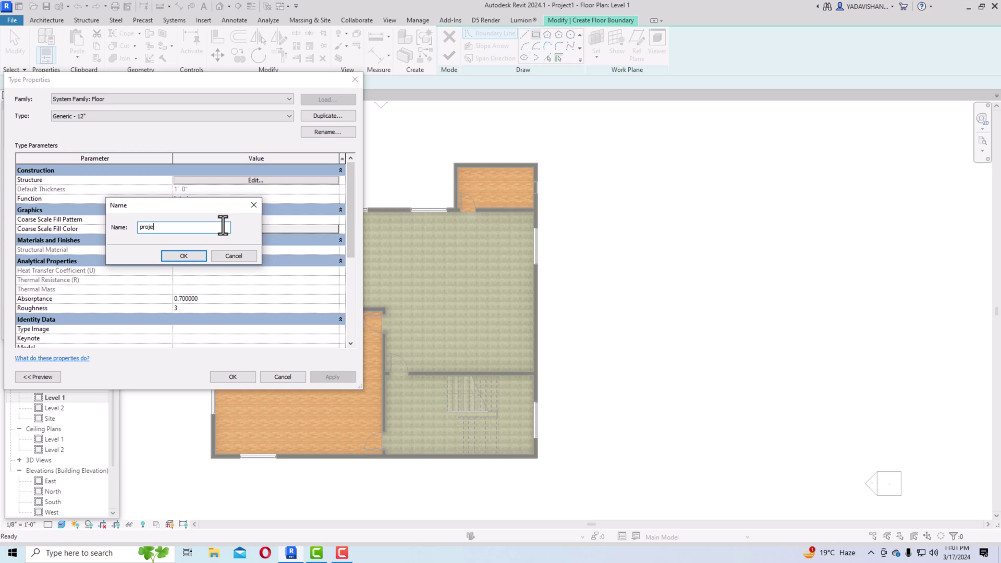
text(ction)
click(177, 257)
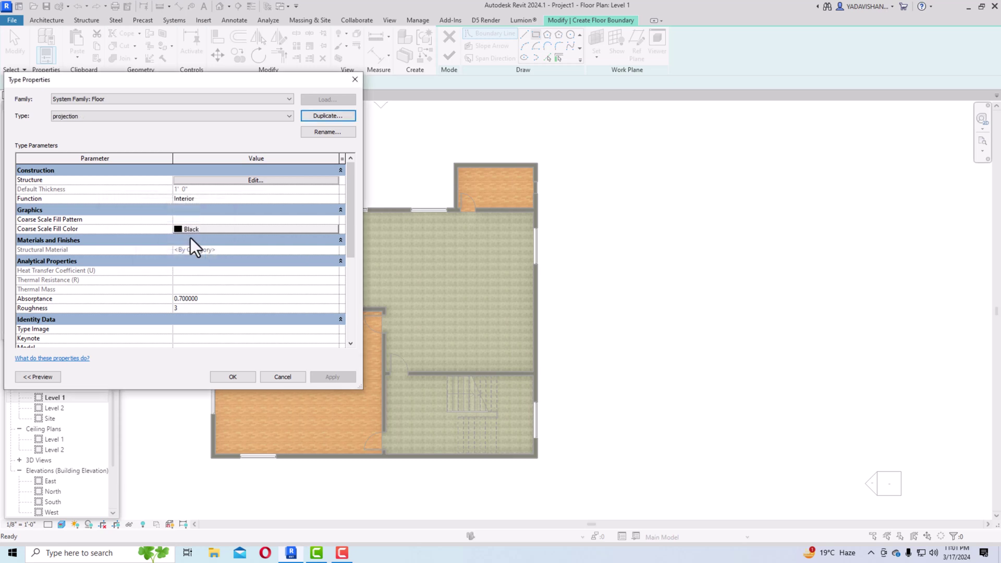
- Set the thickness of the projection type's structure layer to 4 inches
click(218, 181)
click(199, 189)
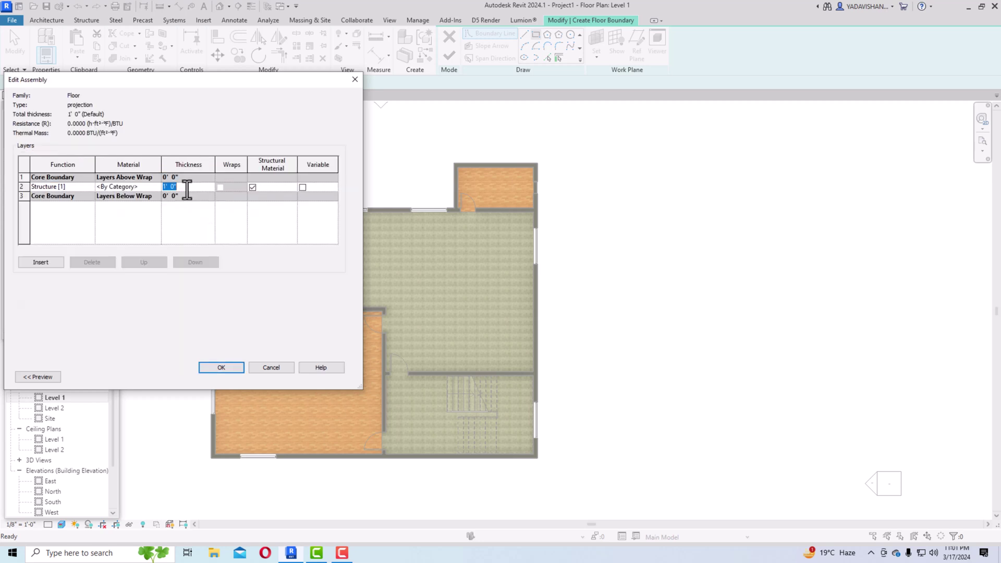
text(4)
- Assign a new material with the 1in Square - Ivory appearance to the structure layer and accept the type changes
click(155, 189)
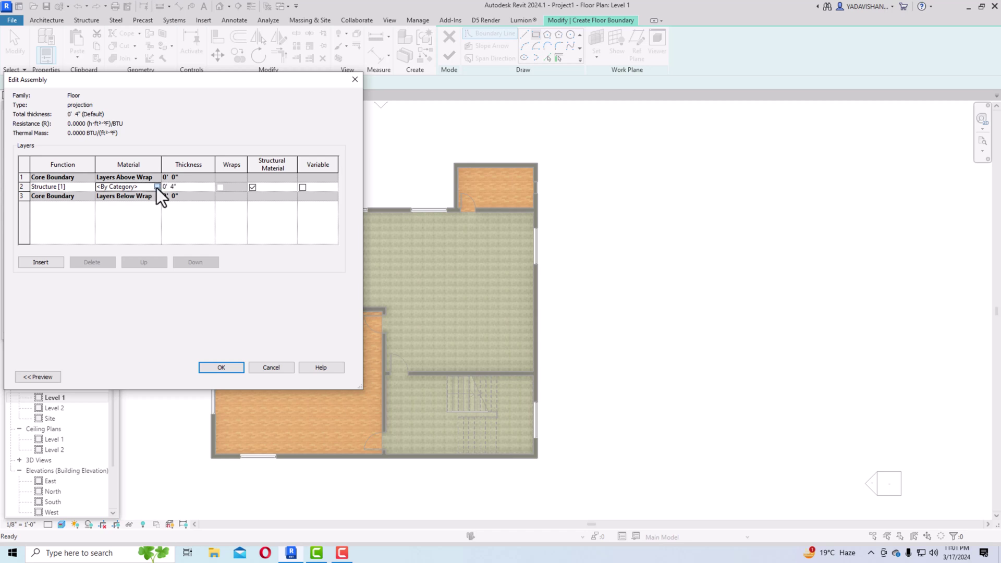
click(156, 188)
click(71, 348)
click(80, 361)
click(87, 350)
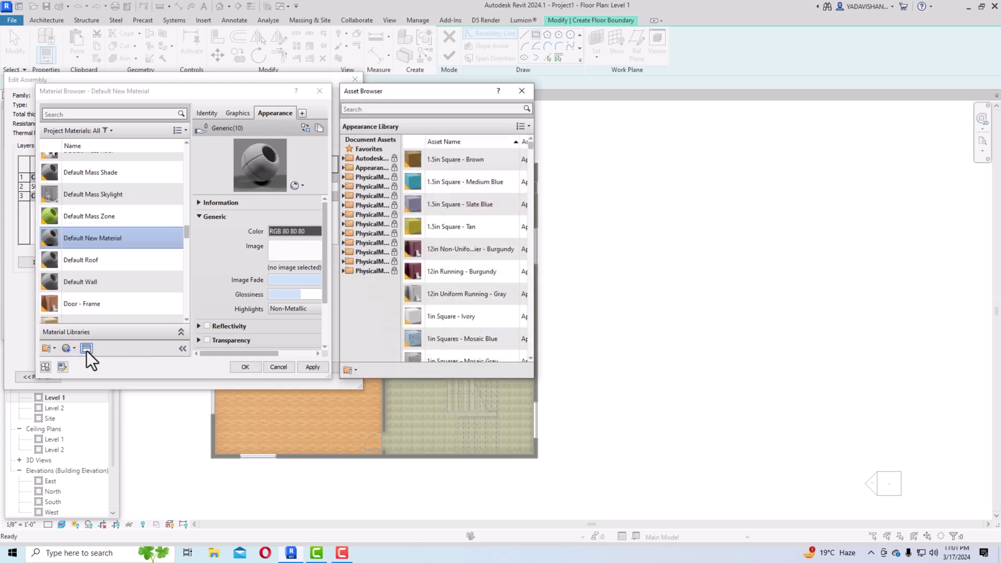
double_click(430, 316)
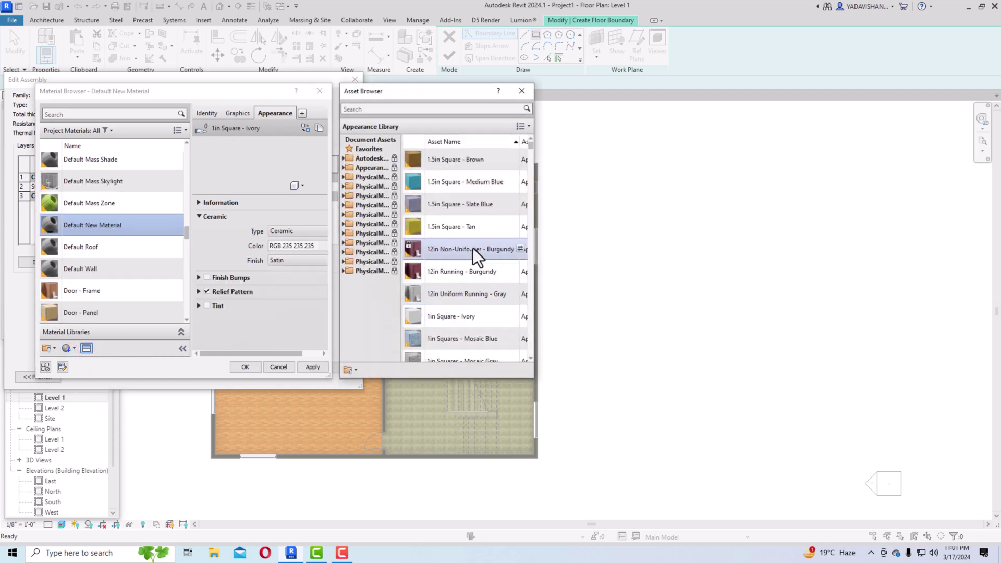
click(521, 90)
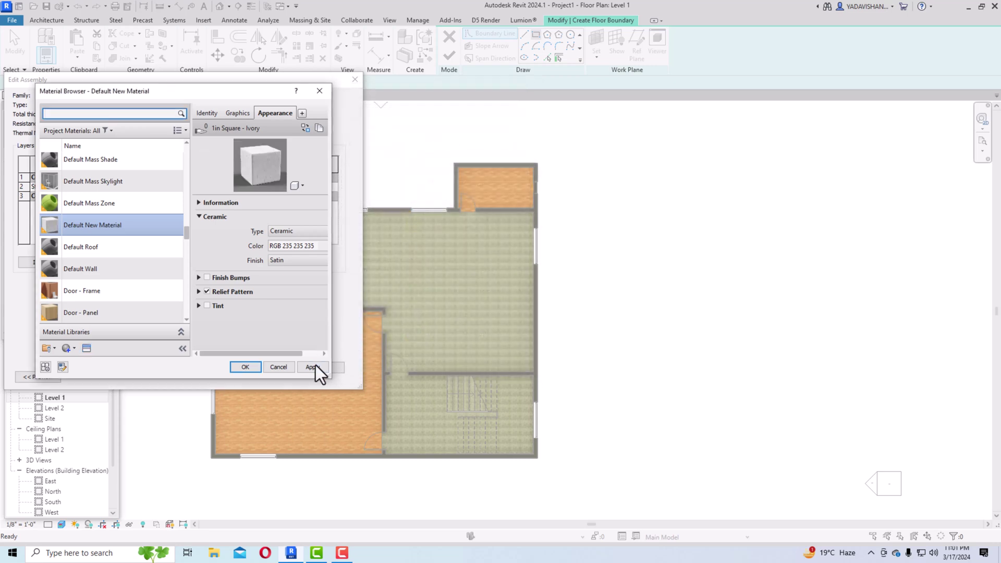
click(252, 367)
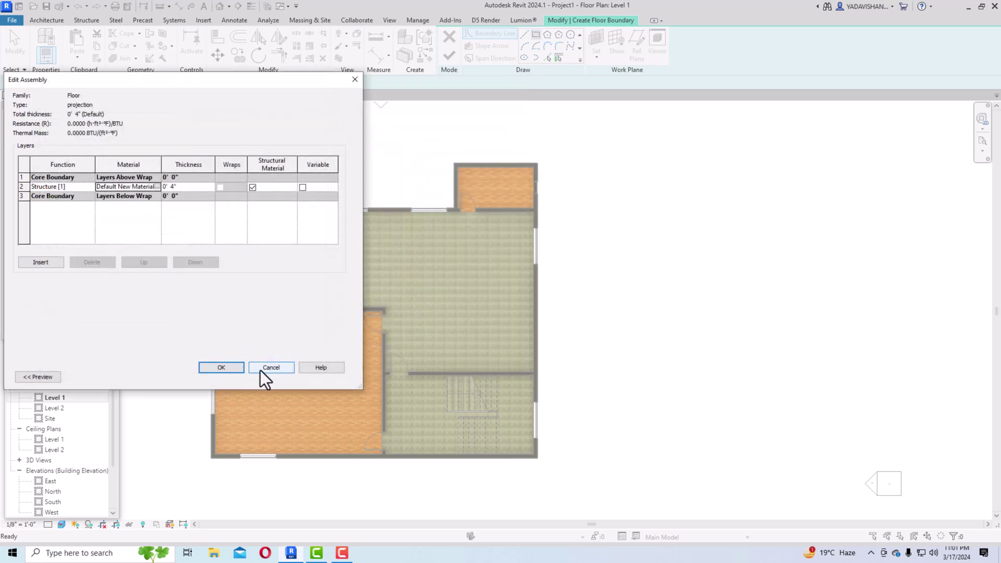
click(227, 369)
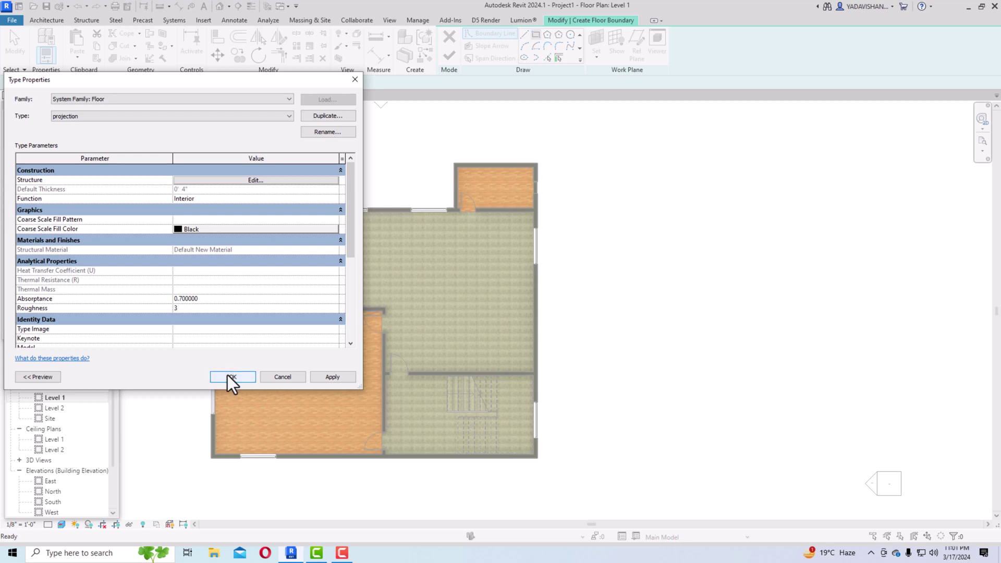
click(231, 376)
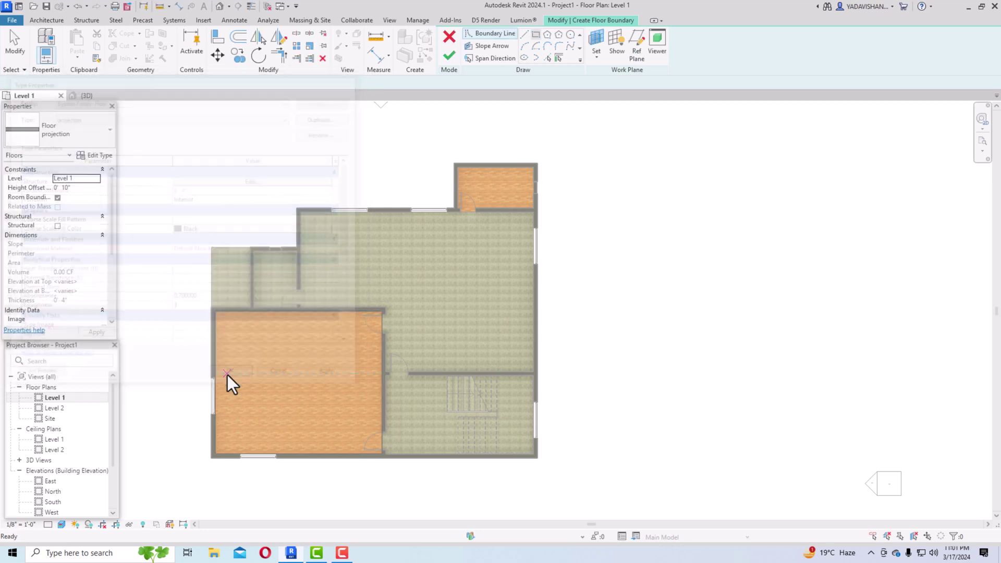
- Set the height offset to 7' and sketch a rectangle about 26' 3" by 4' outside the two-window upper wall, ending at the small room
click(76, 188)
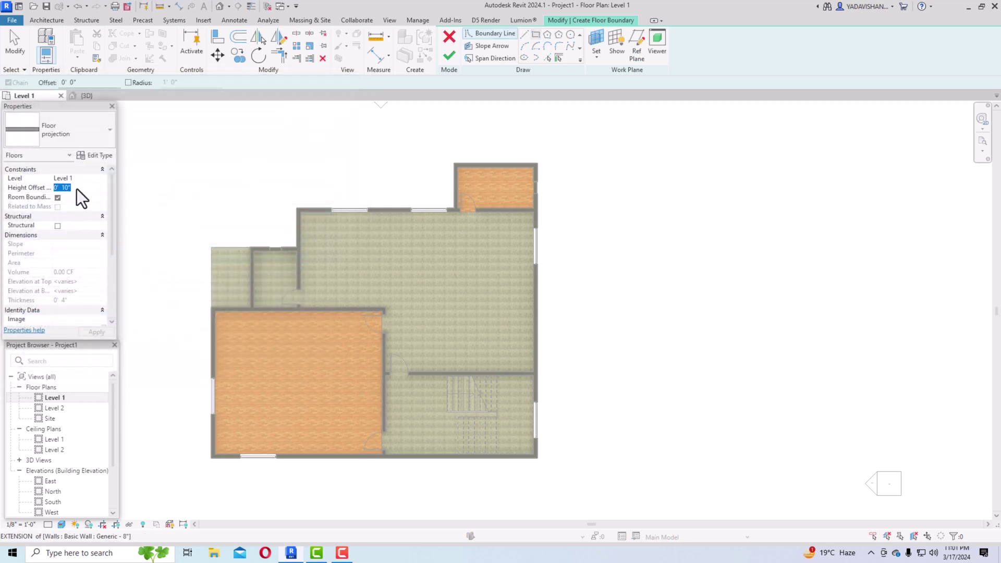
text(7)
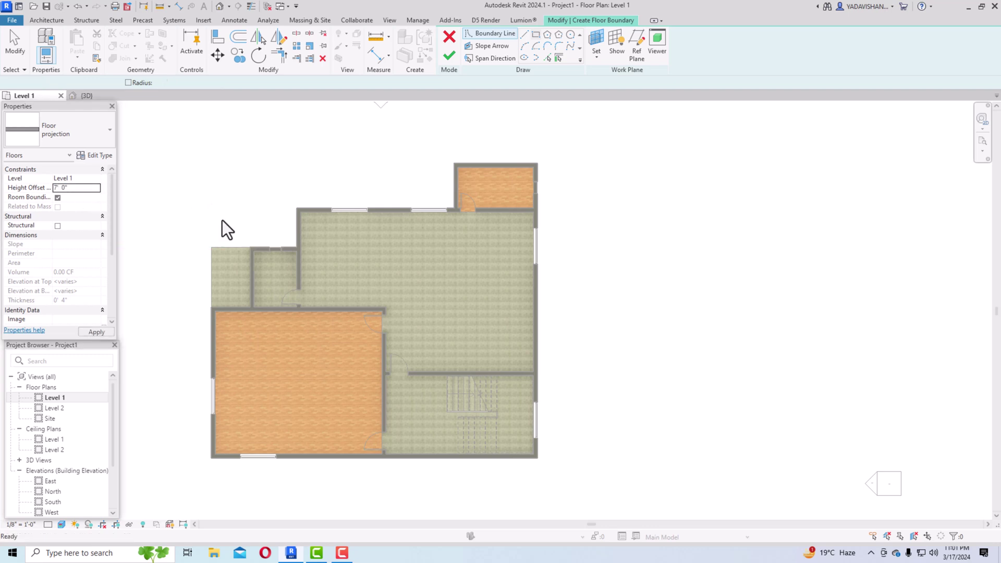
click(297, 207)
scroll(444, 182, up, 3)
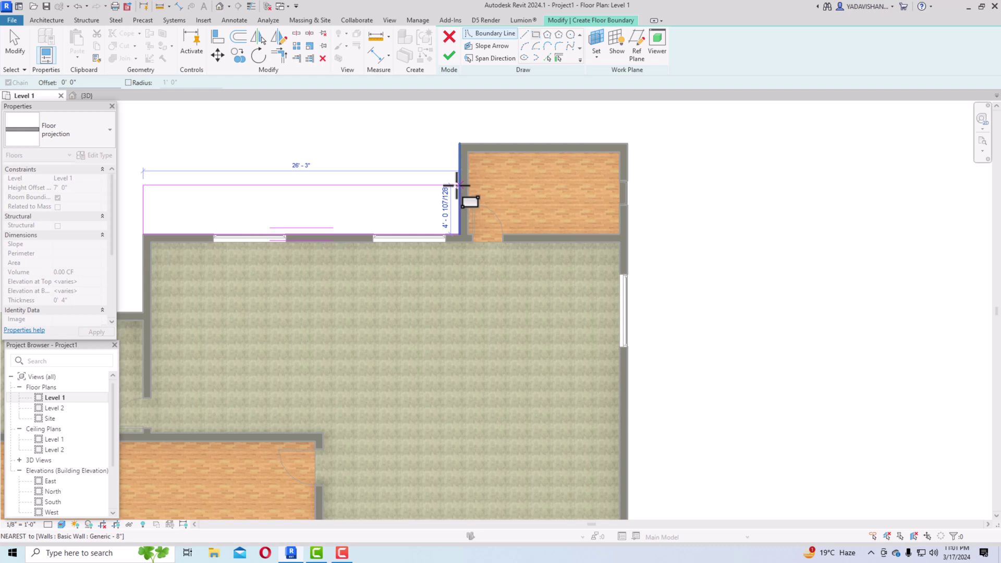
click(458, 185)
scroll(466, 254, down, 2)
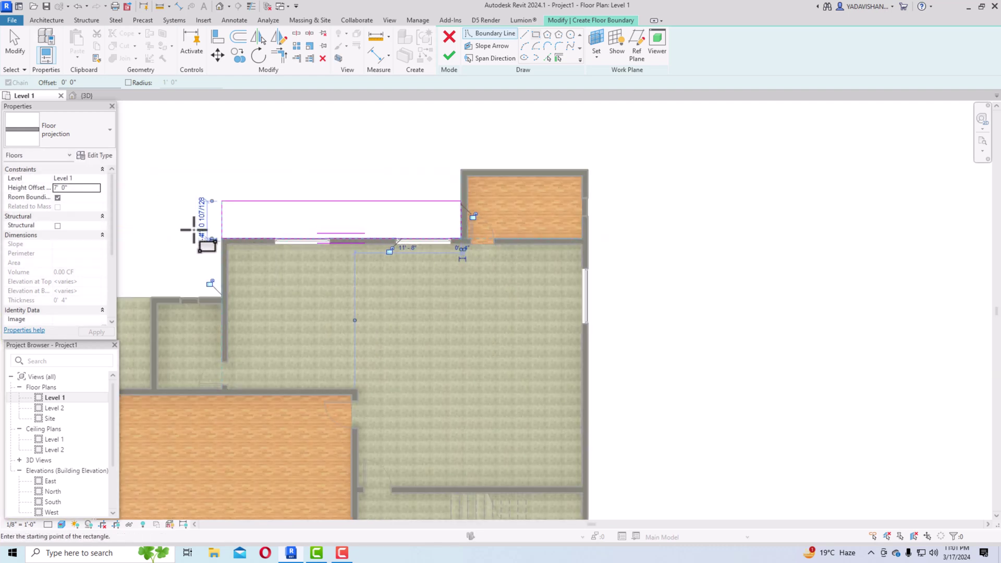
- Set the rectangle's depth from the wall to 4', finish the projection floor and clear the selection
click(202, 222)
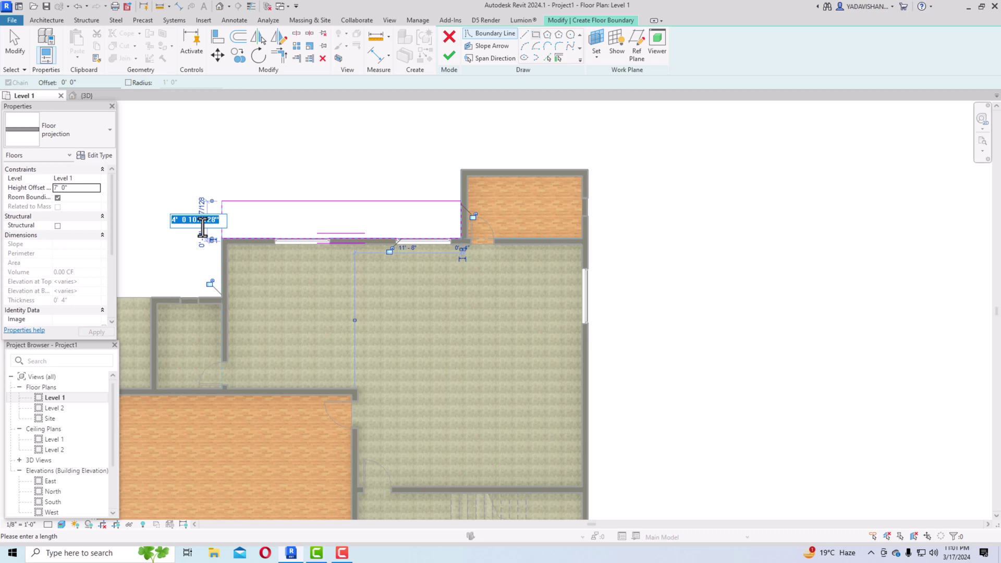
key(Return)
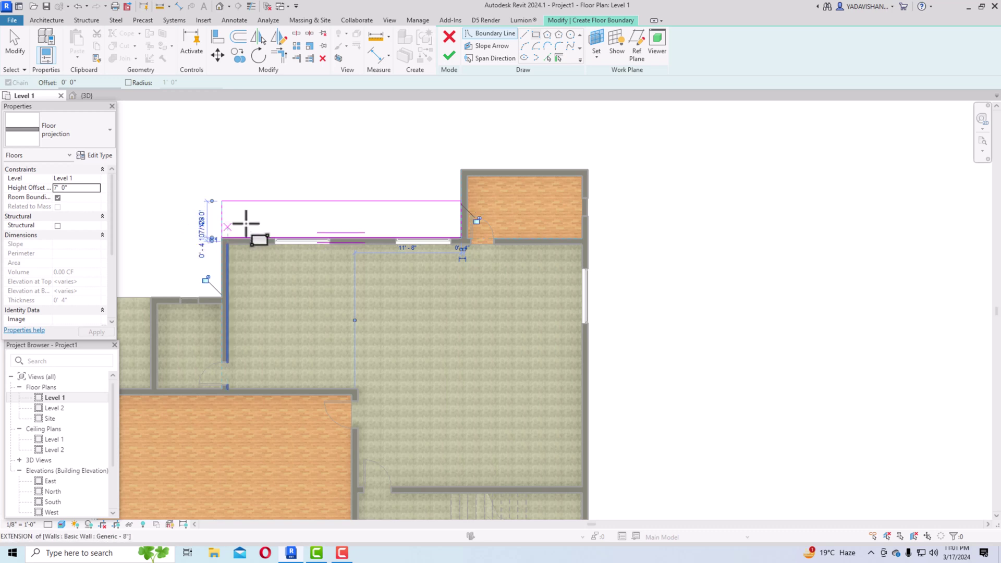
key(Escape)
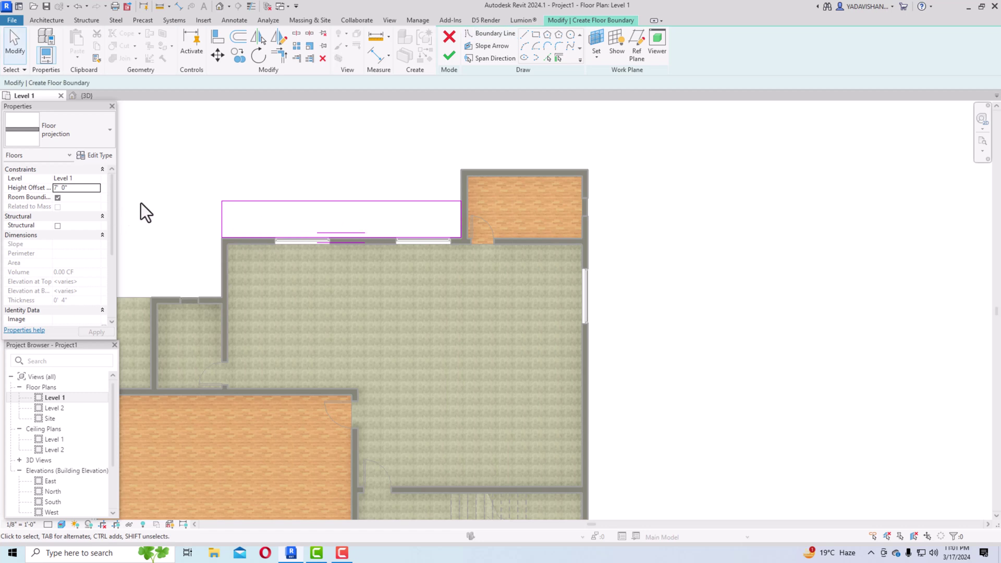
click(446, 58)
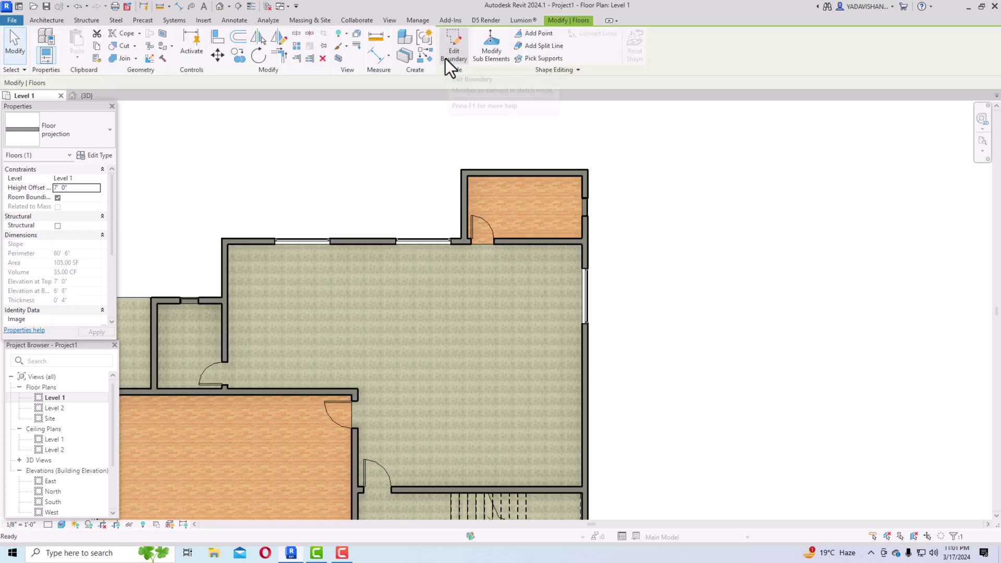
scroll(636, 246, down, 2)
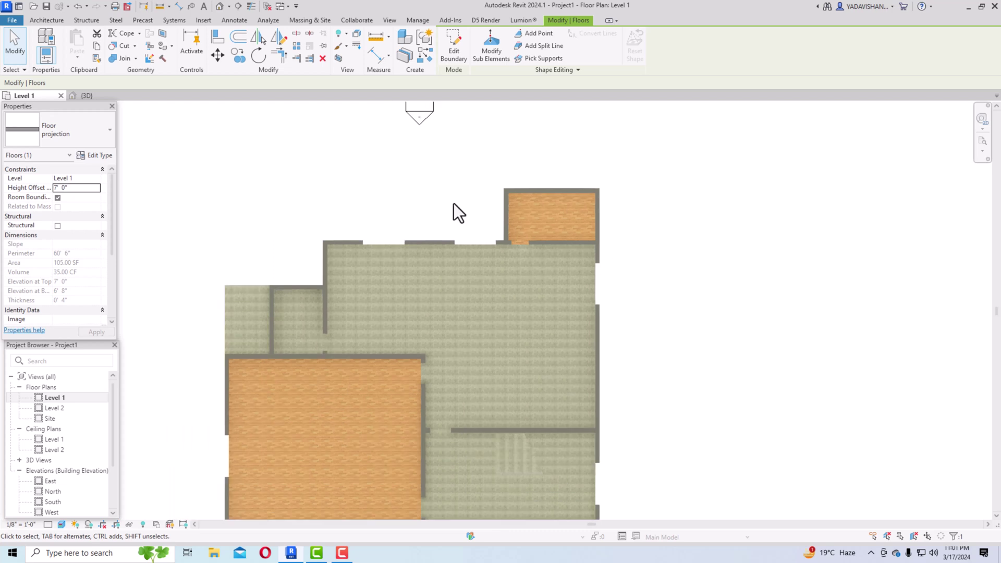
click(388, 181)
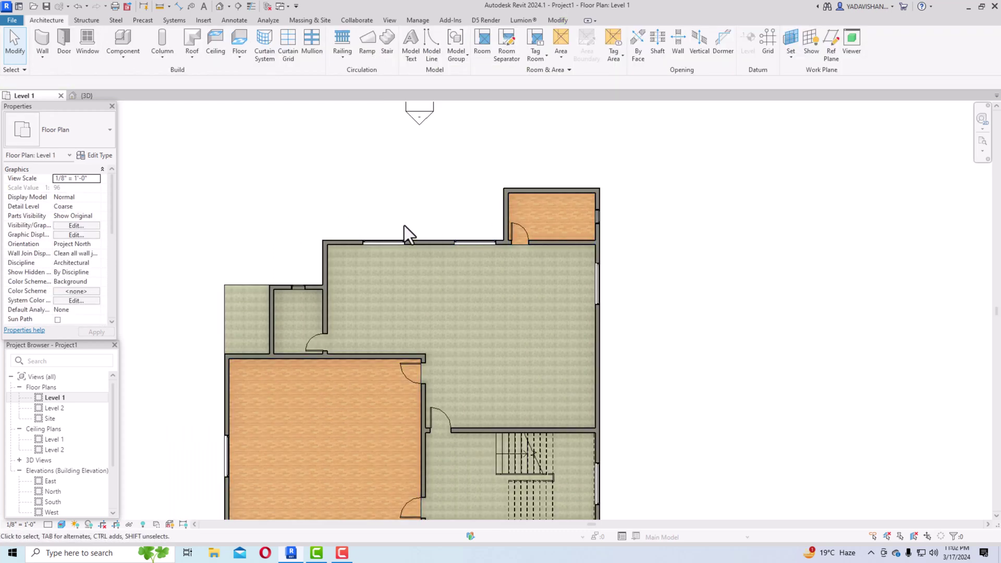
- In the 3D view, set the height offset of the projection slab at the two windows to 7' 4"
click(219, 9)
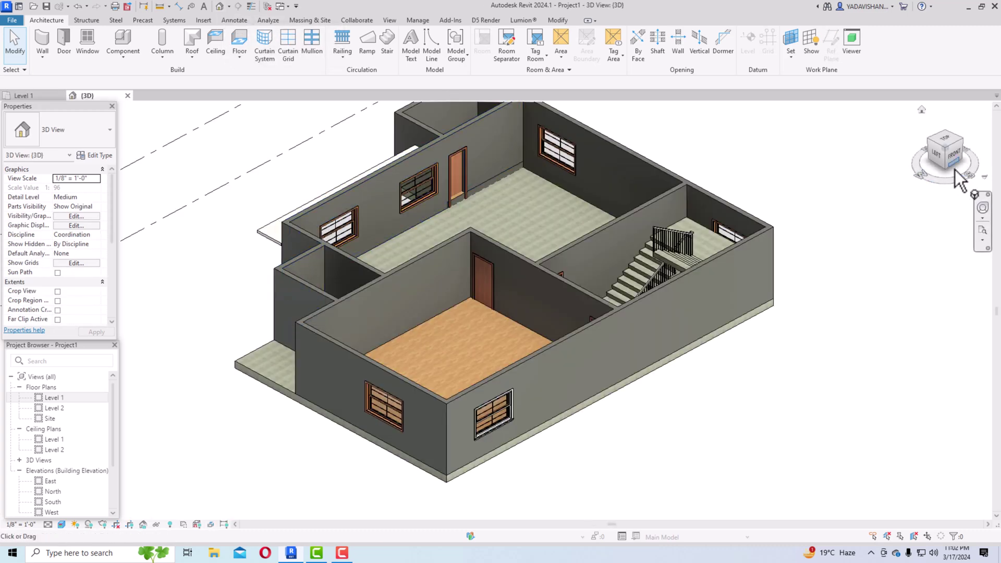
click(943, 160)
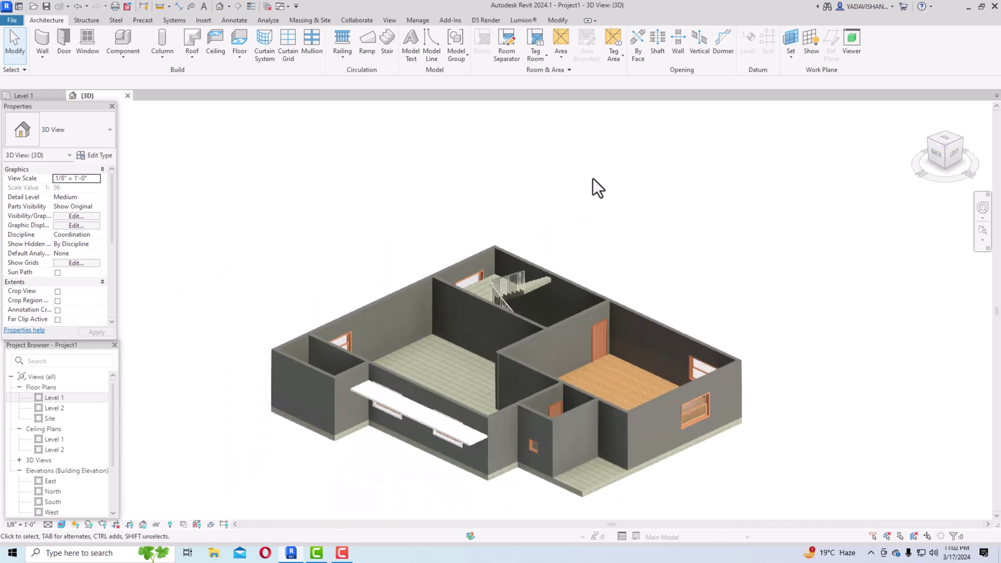
scroll(433, 495, up, 3)
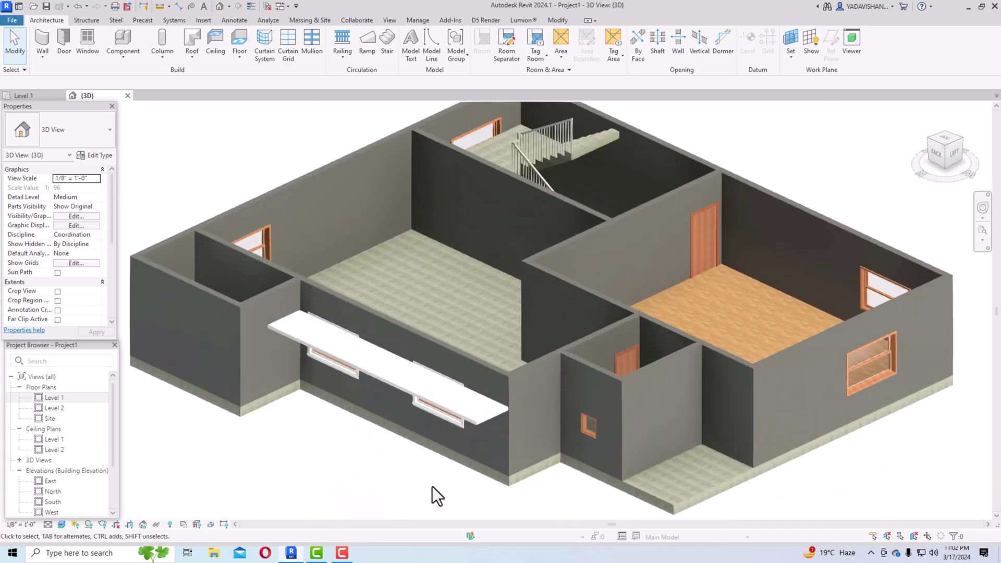
click(411, 392)
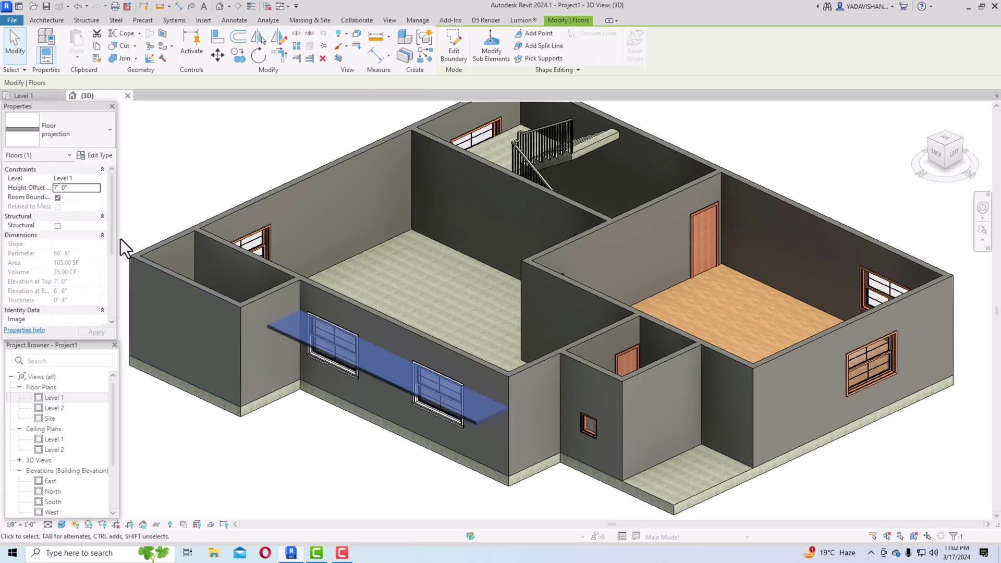
click(77, 188)
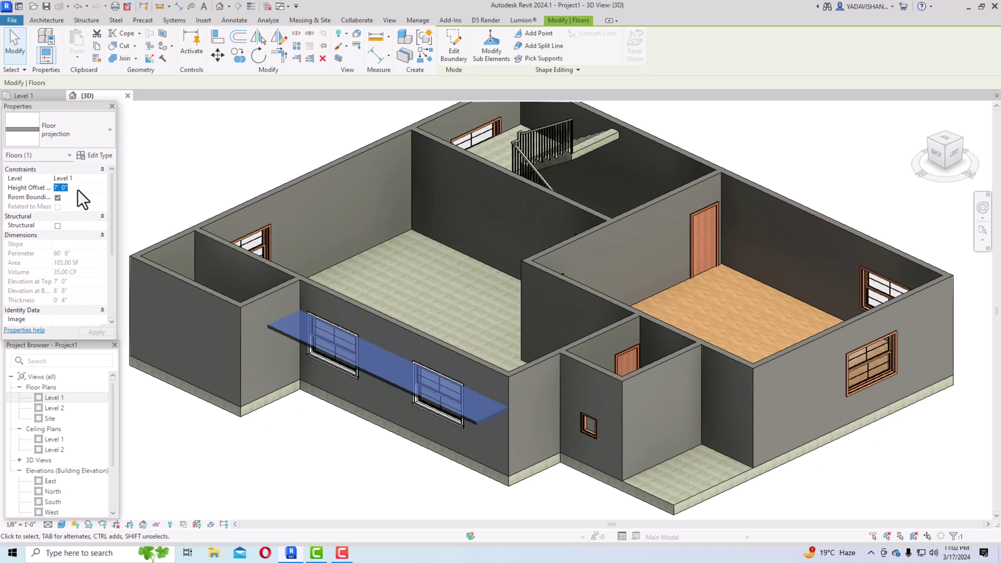
text(7' 4)
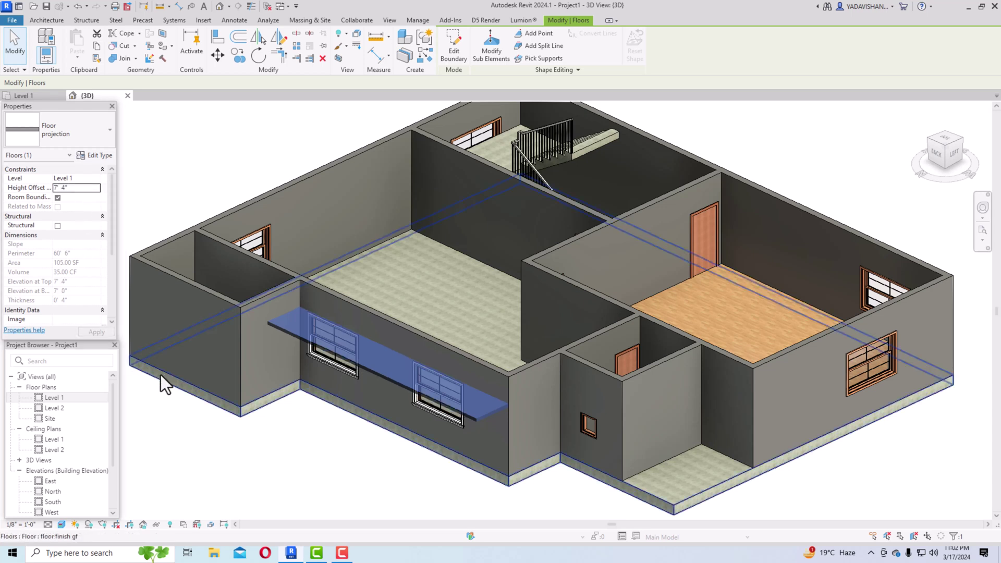
- Clear the selection and examine the projection slab above the two windows from the side and from above in 3D
click(267, 483)
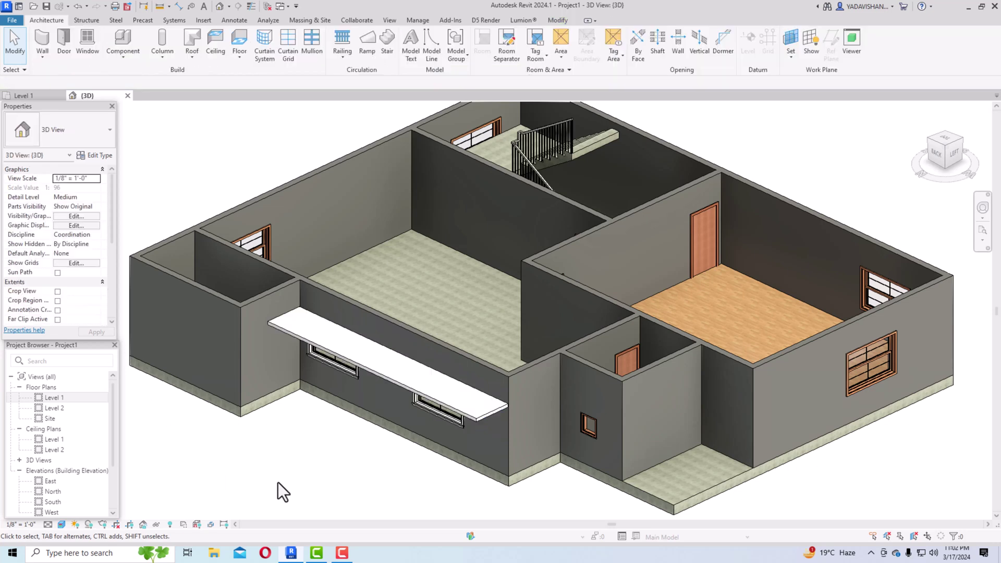
scroll(316, 474, up, 2)
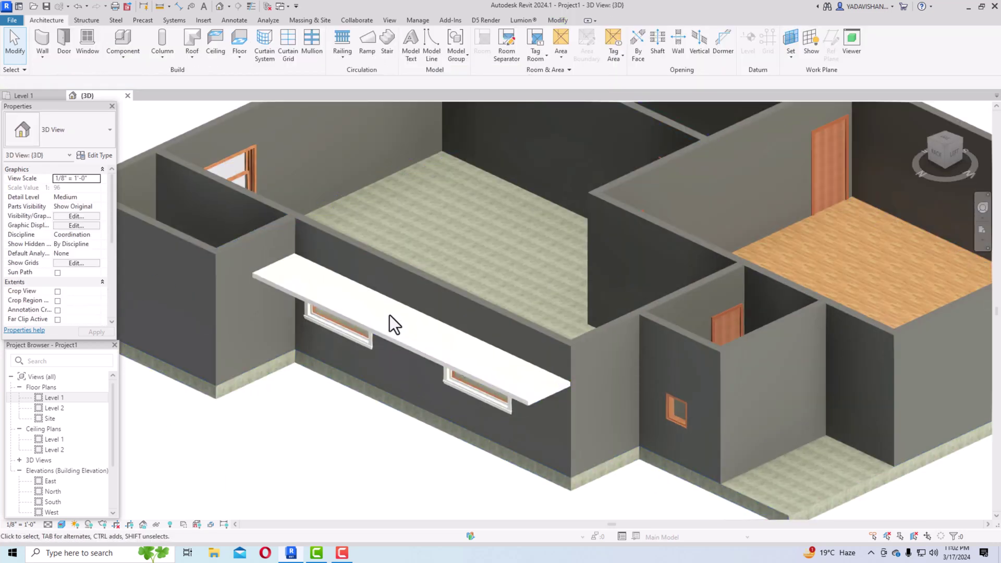
click(947, 151)
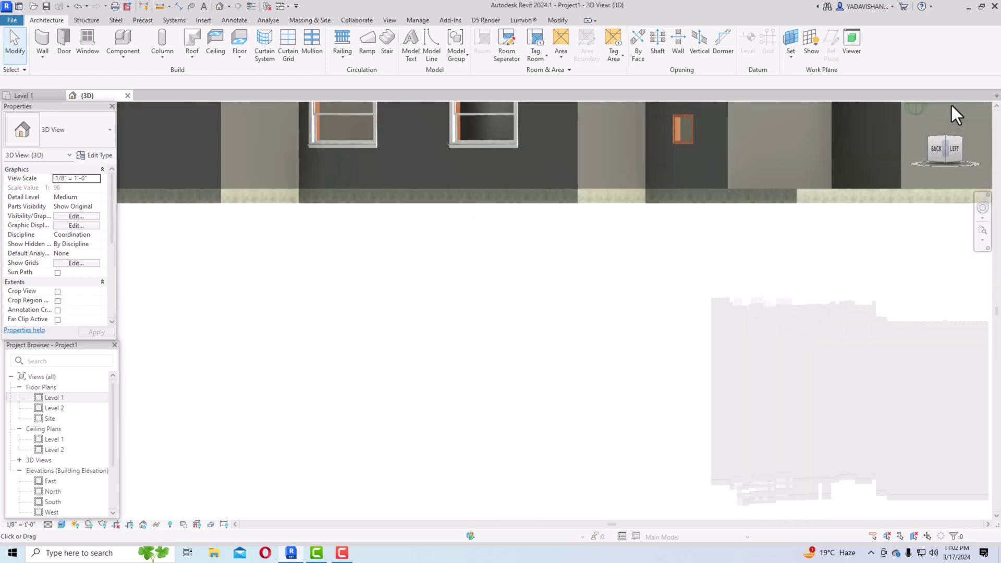
scroll(617, 407, down, 3)
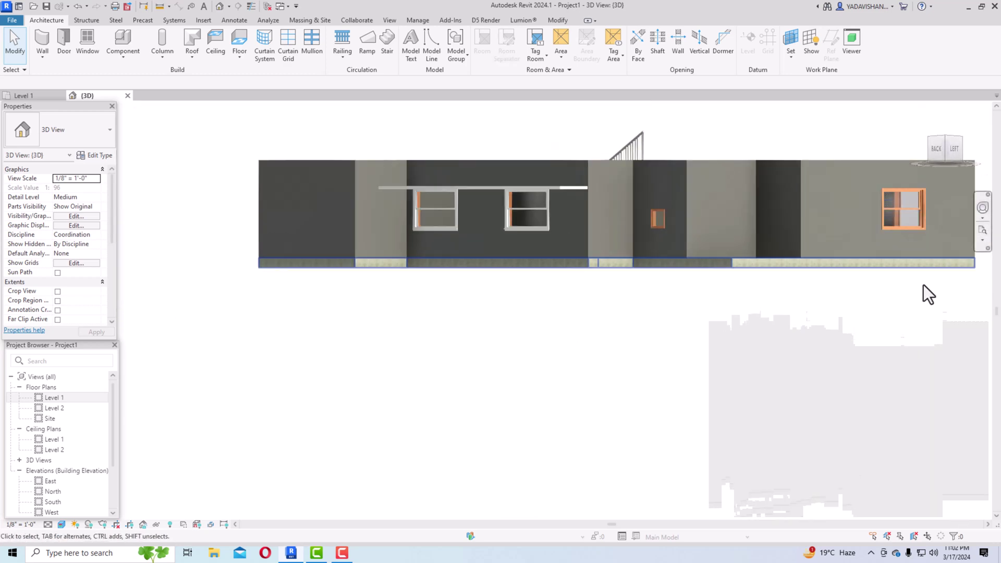
drag(946, 144, 906, 193)
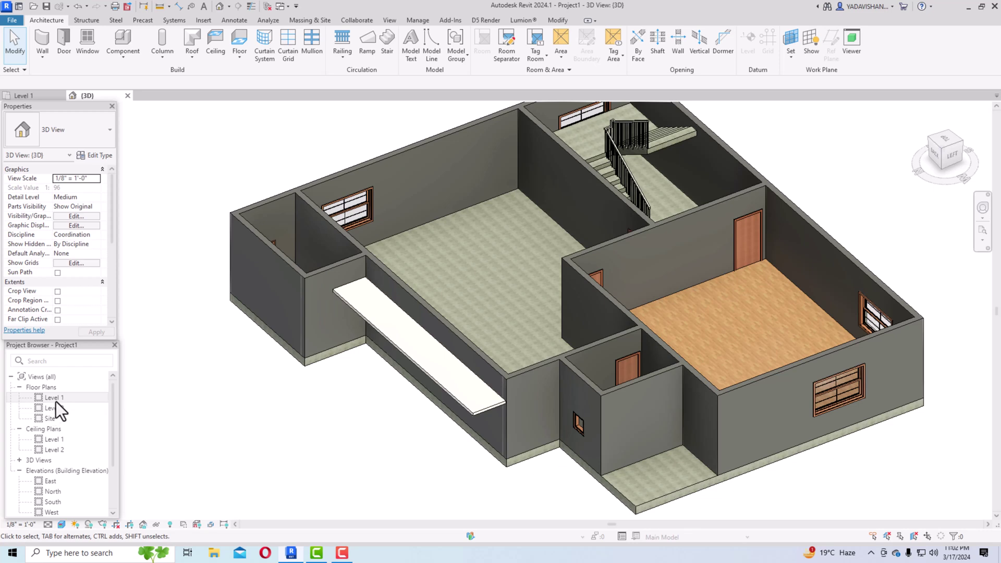
- In the Site floor plan, open the boundary of the projection slab outside the two-window wall for editing
double_click(56, 400)
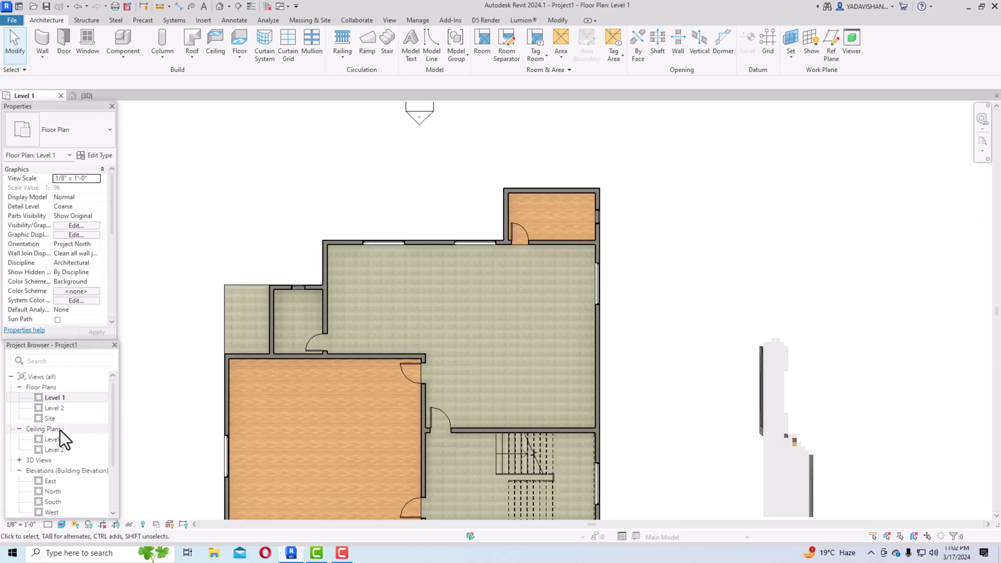
double_click(49, 418)
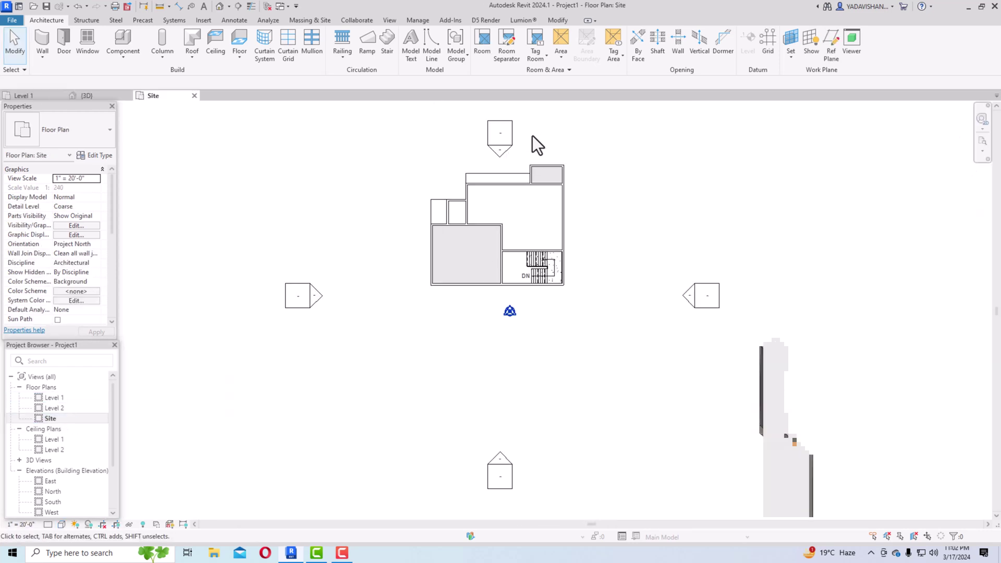
scroll(515, 165, up, 2)
click(494, 197)
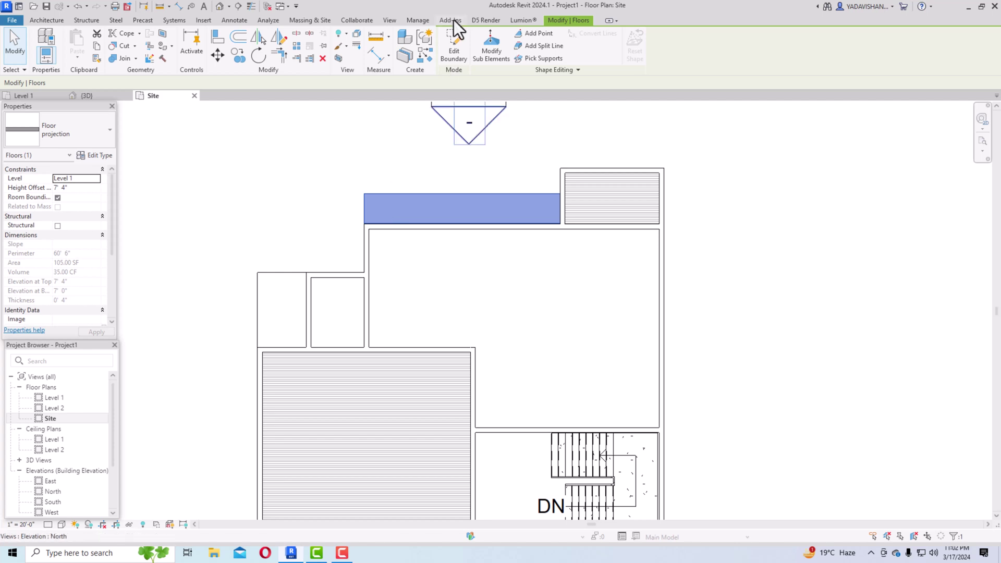
click(452, 54)
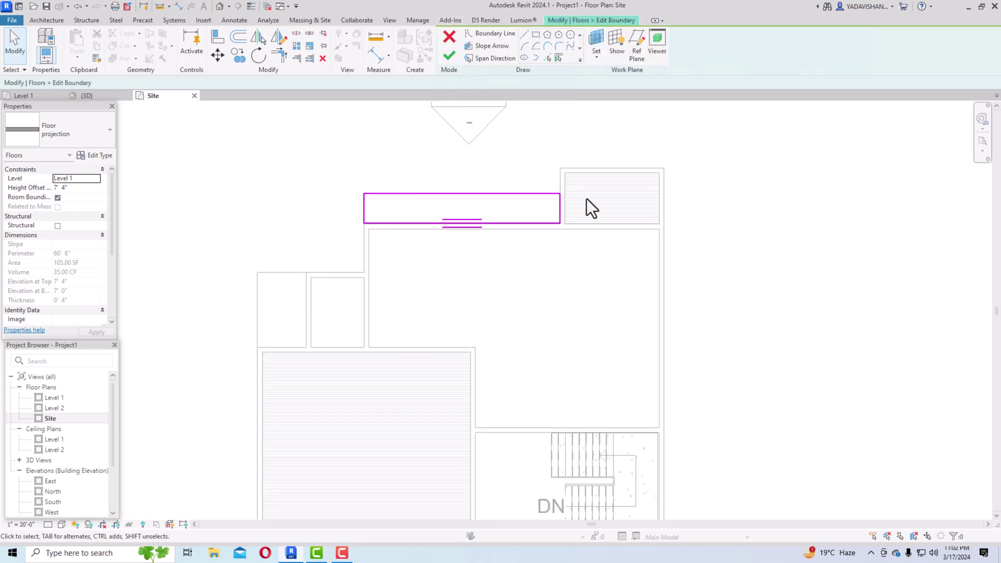
- Sketch a narrow rectangular opening about 0' 10" by 2' 6" inside the projection slab, near its left end
click(536, 36)
scroll(393, 205, up, 1)
scroll(393, 204, up, 2)
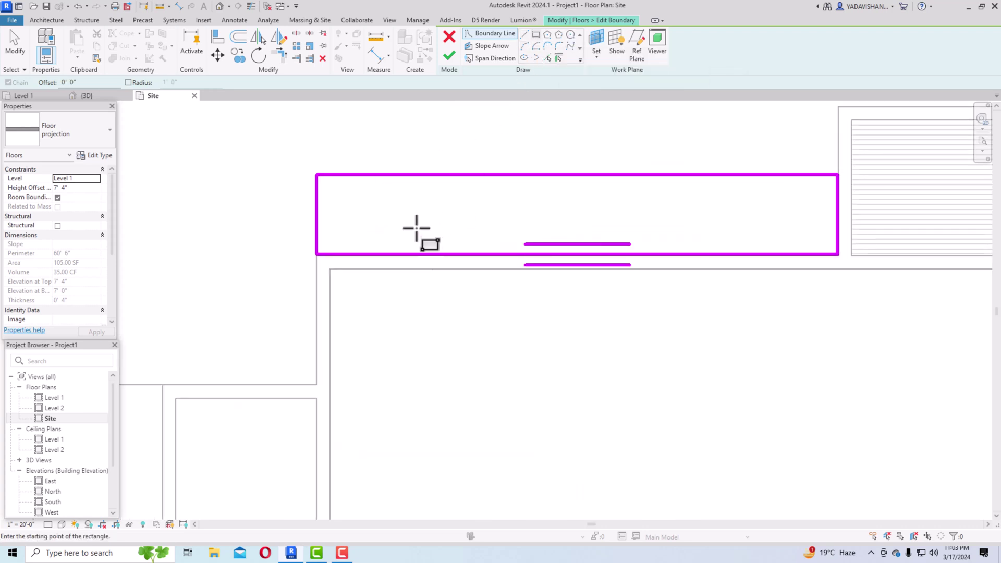
click(346, 190)
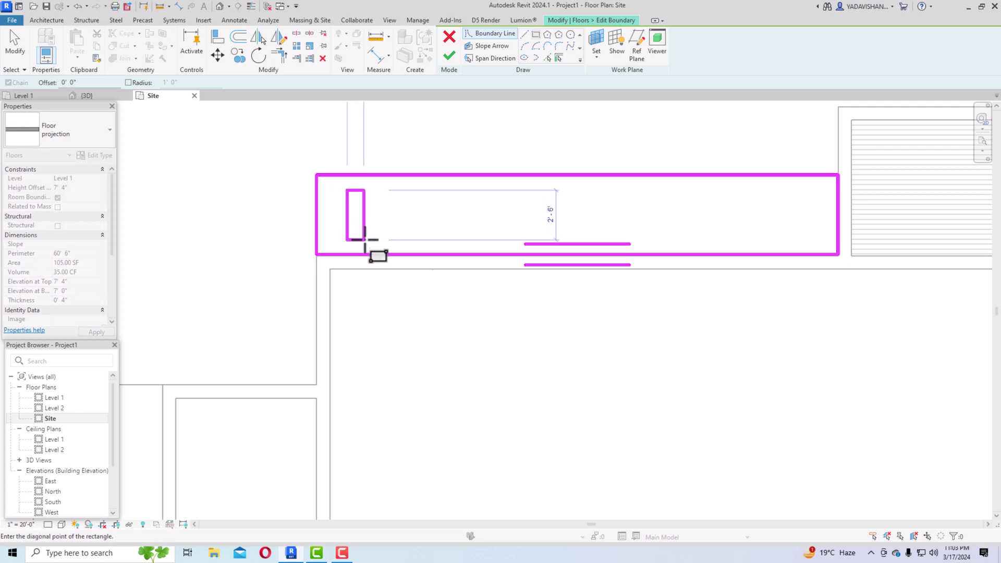
click(364, 240)
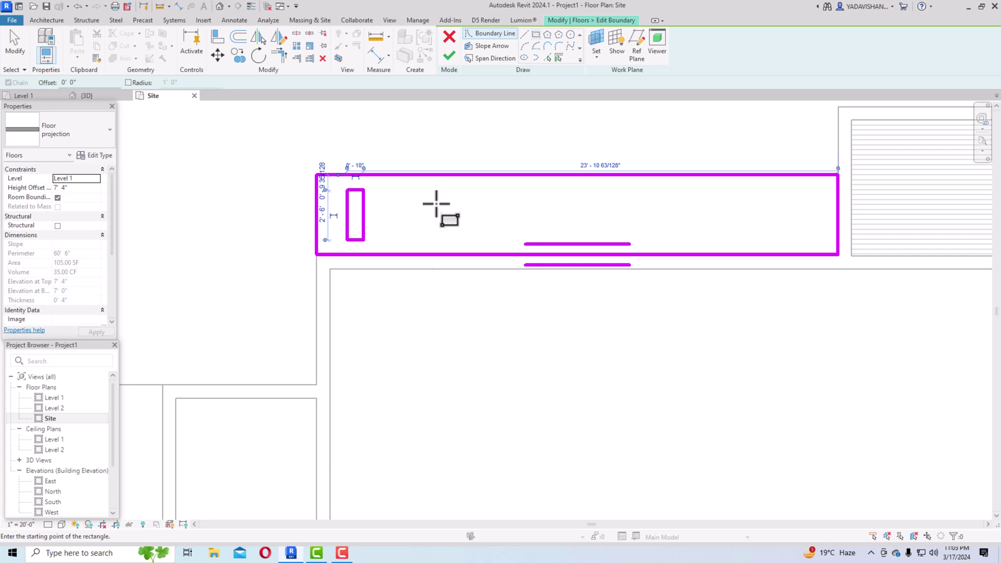
key(Escape)
key(Escape)
- Copy the narrow rectangle seven times horizontally along the projection slab, spacing the copies by eye up to its right end
drag(372, 243, 342, 188)
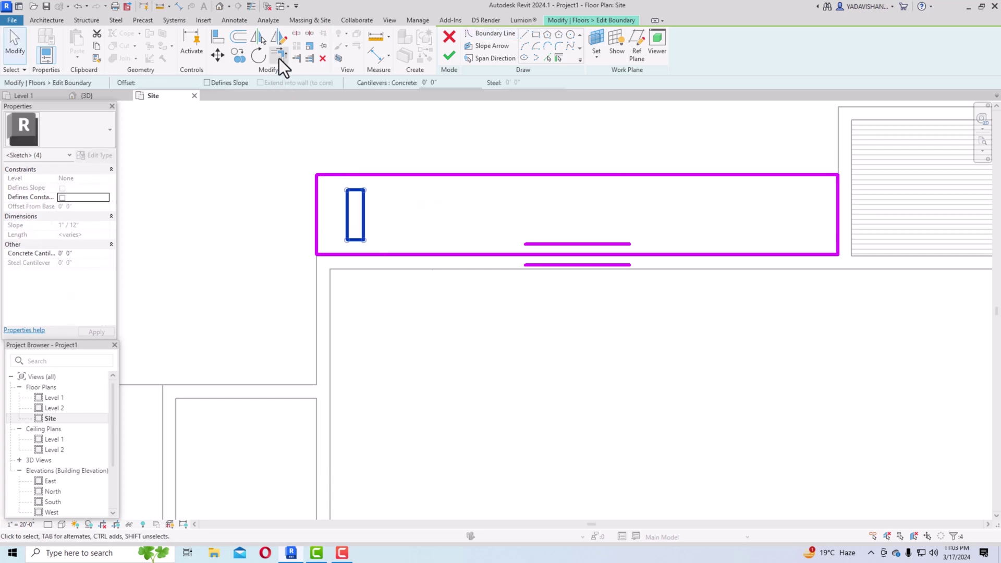
click(234, 62)
click(359, 240)
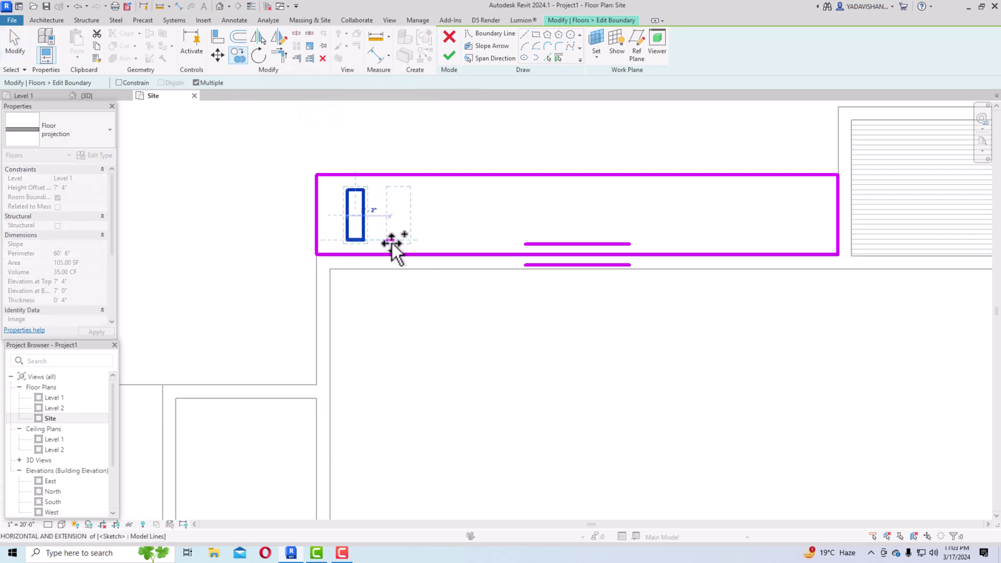
click(403, 242)
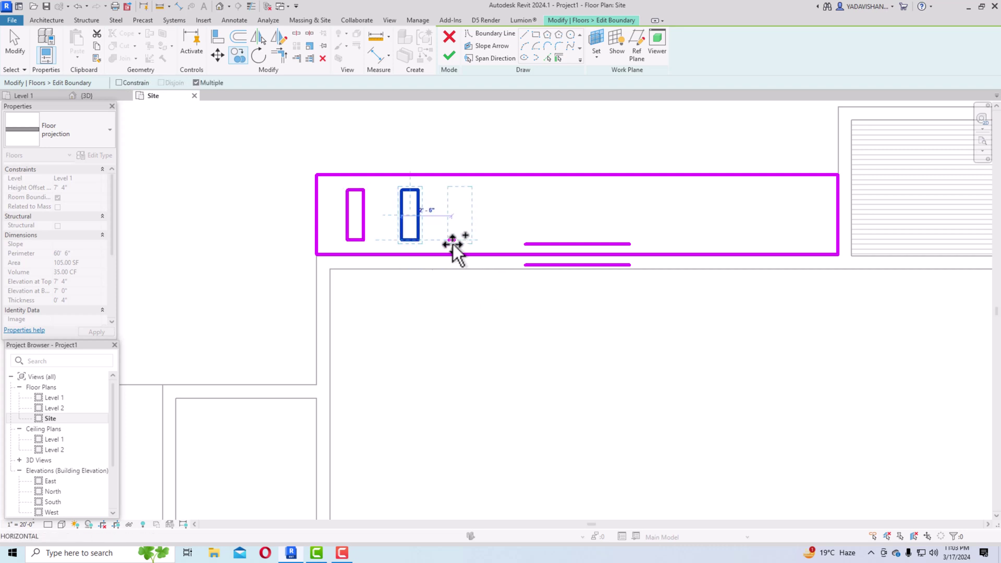
click(469, 243)
click(528, 240)
click(594, 241)
click(659, 241)
click(741, 241)
click(796, 240)
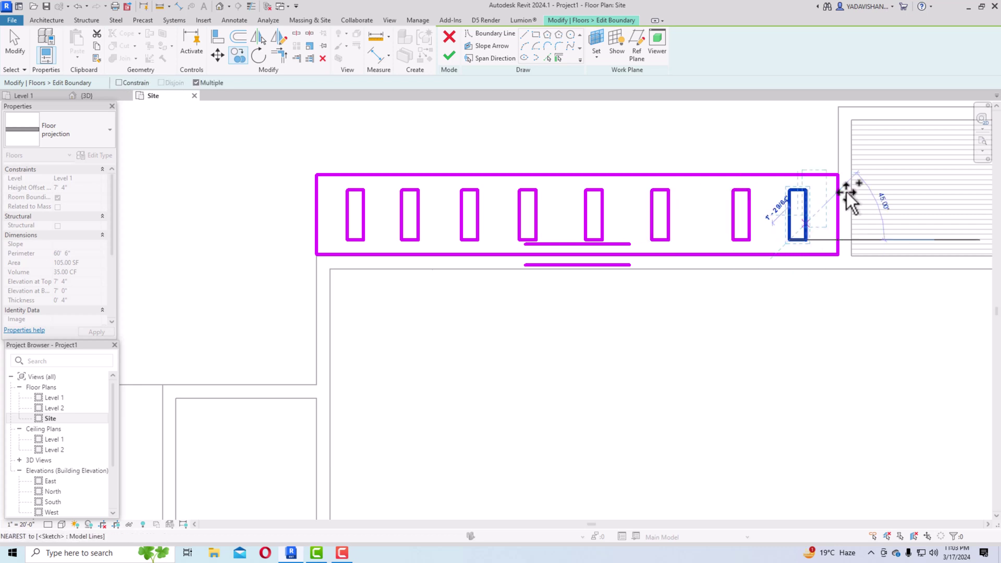
- Finish the projection slab's boundary edit, clear the selection and show the slotted slab in the default 3D view
click(447, 54)
click(550, 114)
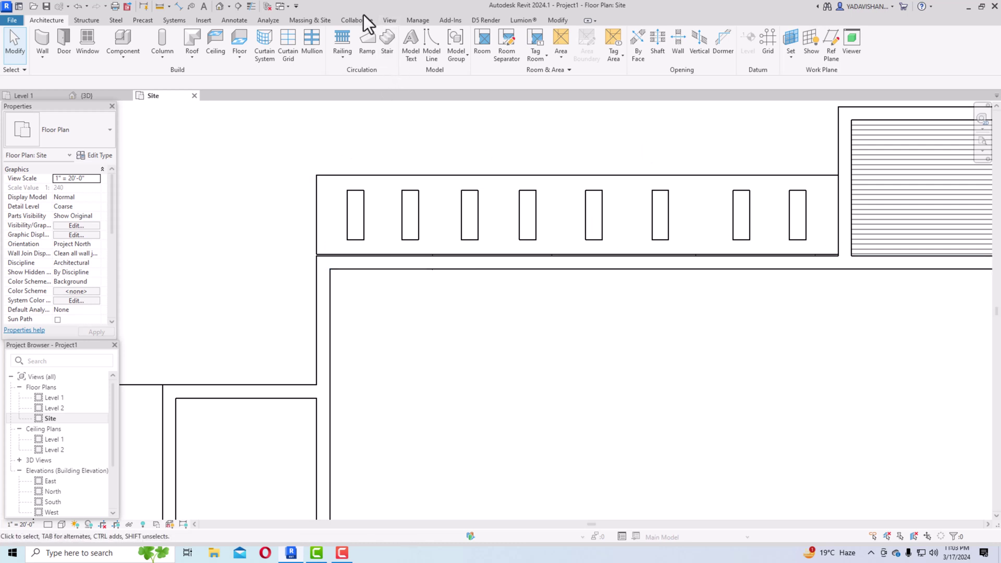
click(225, 9)
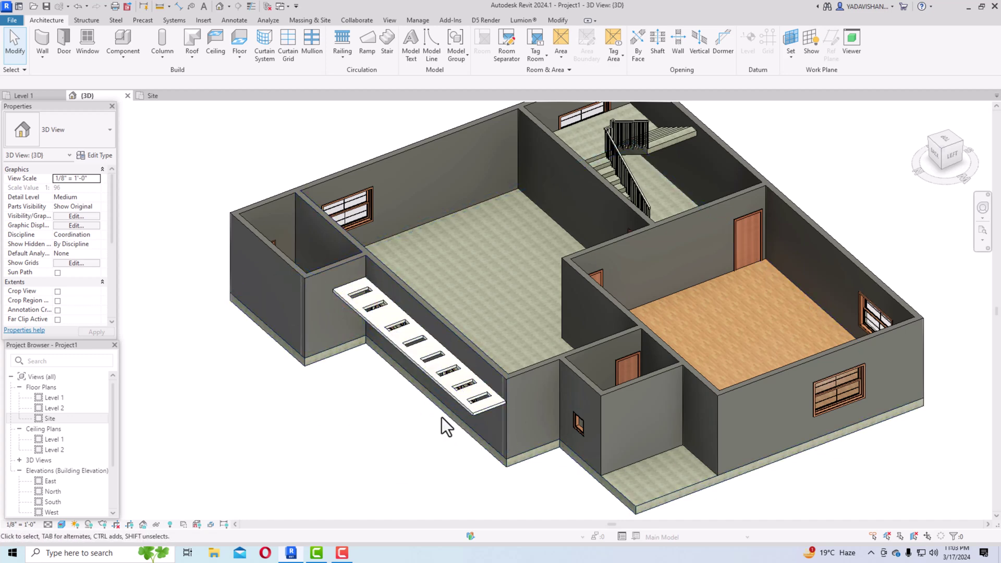
- On Level 1, create a projection-type floor from a six-sided polygon about 63' in perimeter, to the right of the house
double_click(56, 399)
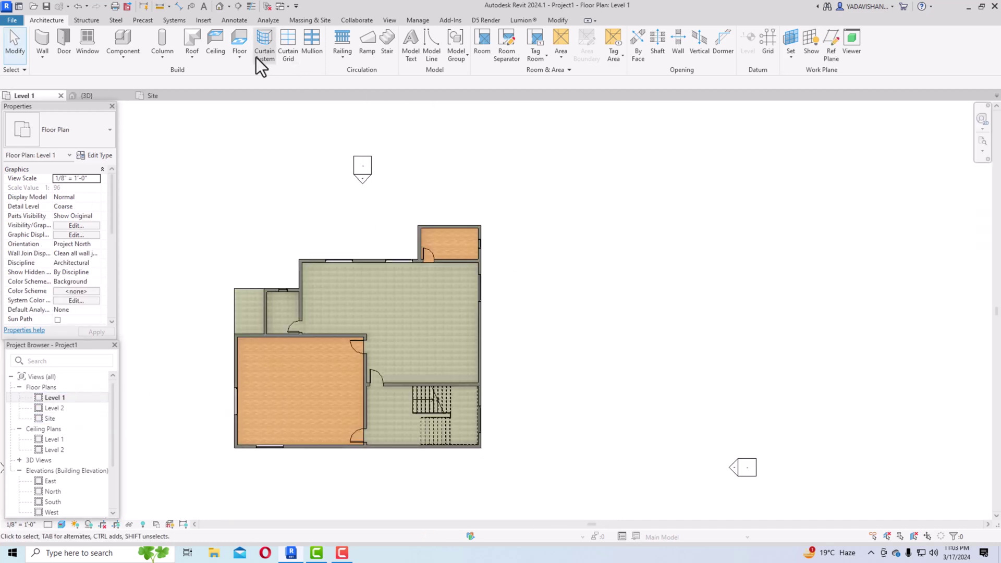
click(239, 45)
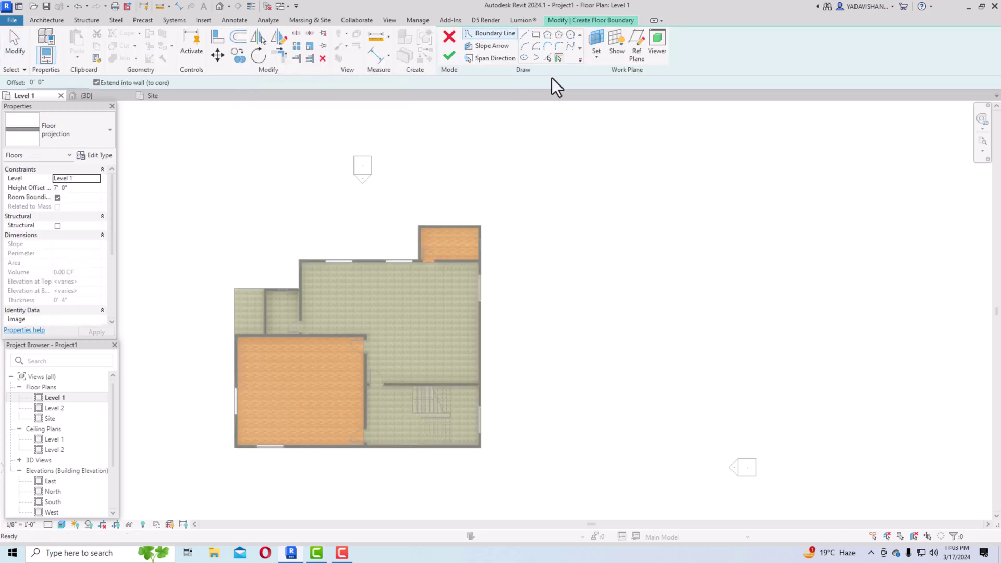
click(548, 36)
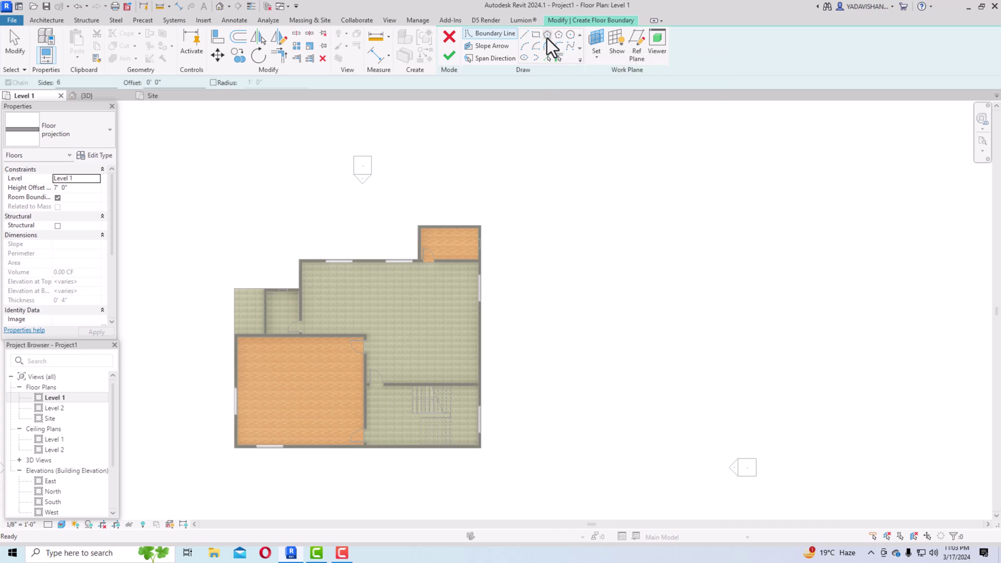
click(608, 401)
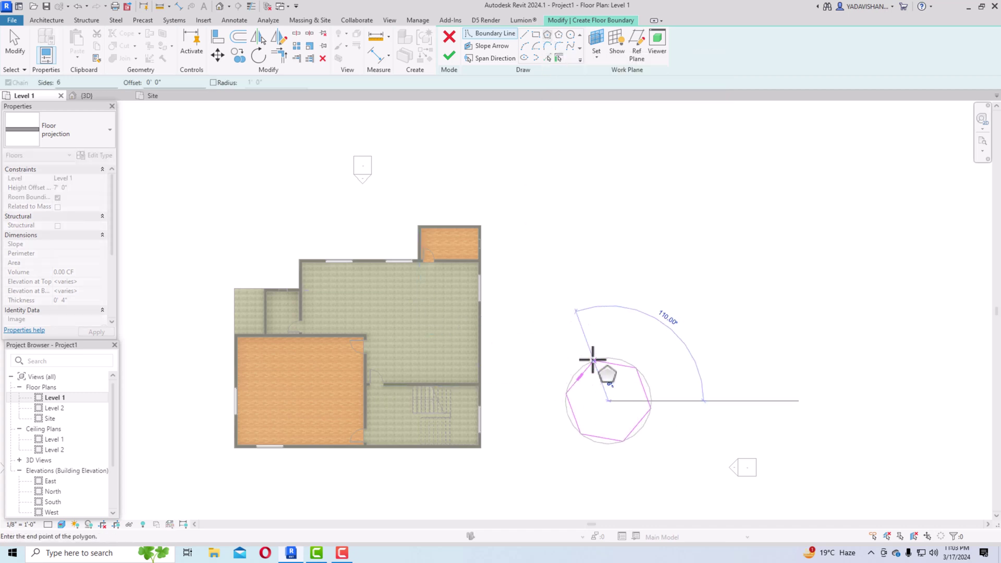
click(591, 356)
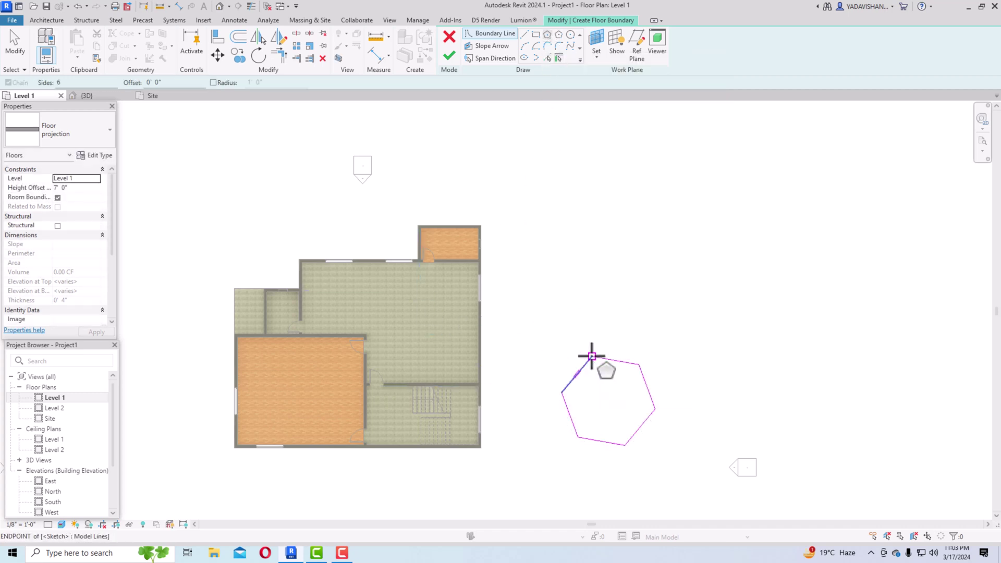
click(446, 56)
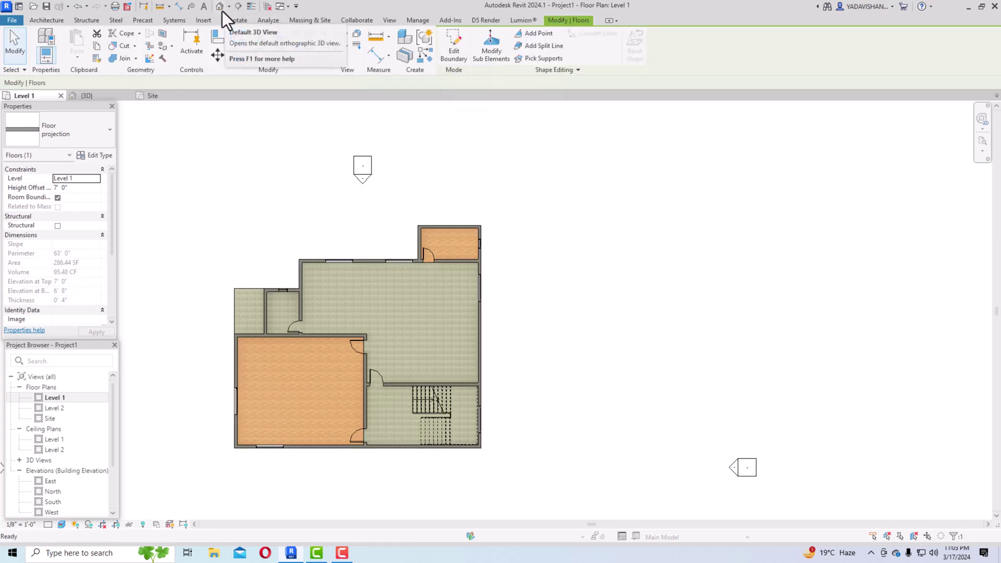
- Return to the hexagonal floor's sketch, set its height offset to 0' 0" and finish the floor
click(453, 52)
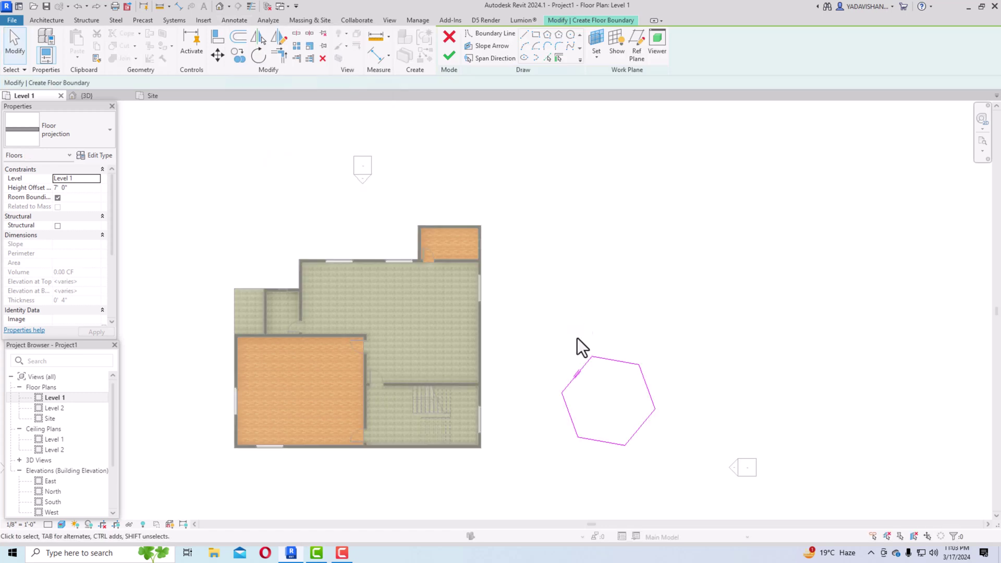
click(64, 187)
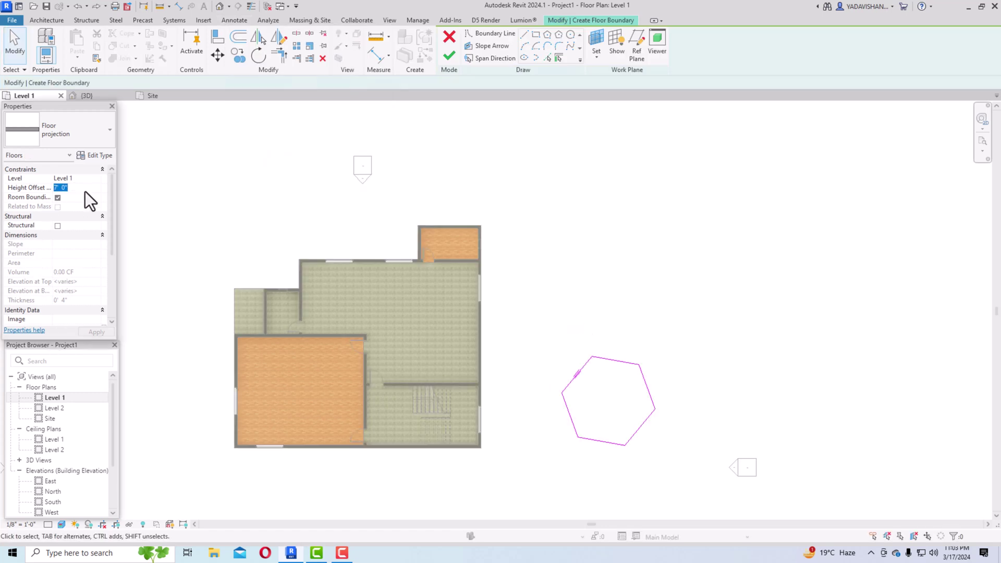
text(0)
click(94, 332)
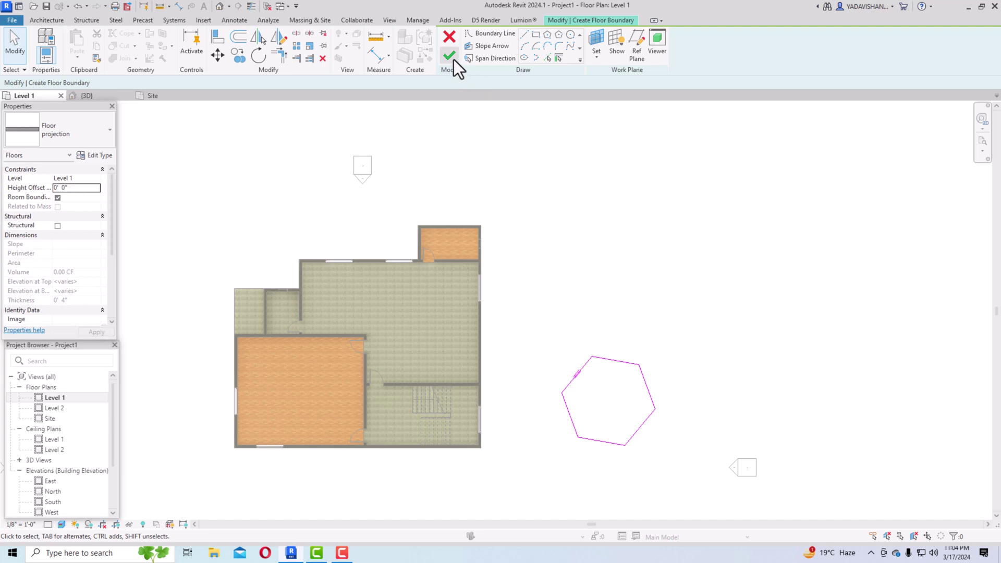
click(453, 58)
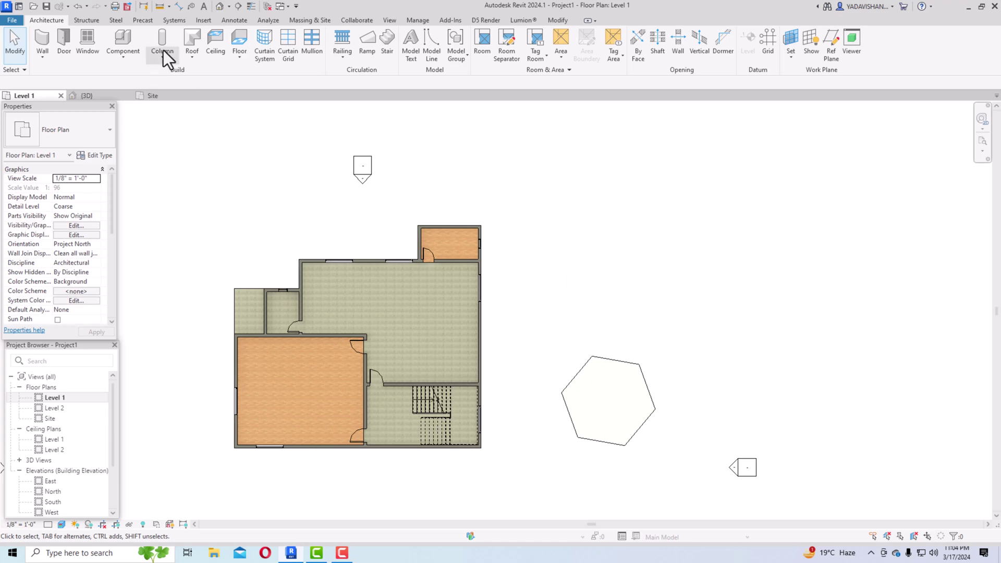
- In the default 3D view, inspect the hexagonal floor beside the house and select it
click(220, 7)
scroll(354, 301, down, 5)
scroll(421, 155, up, 5)
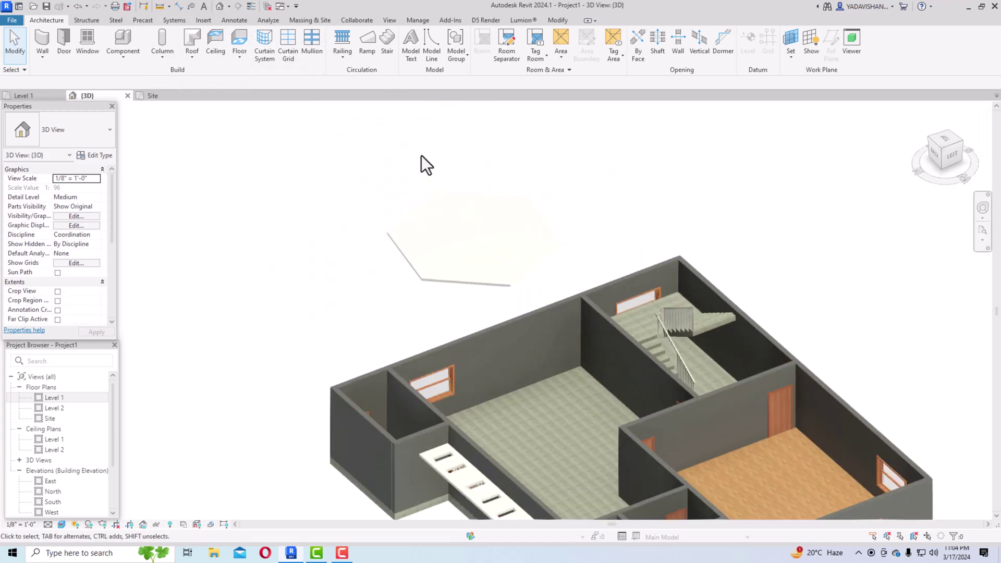
click(477, 323)
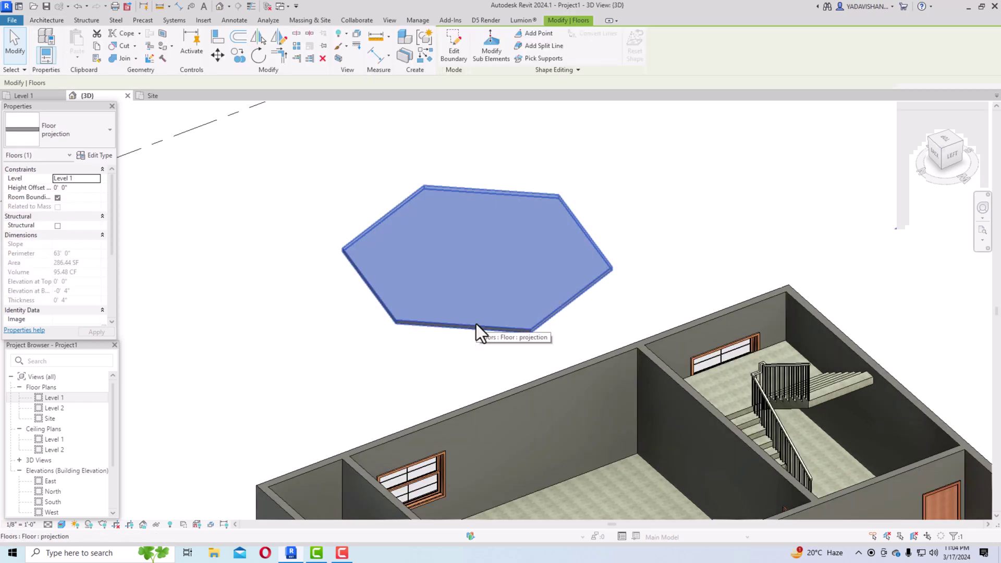
- On Level 1, start a projection-type floor and sketch a semicircular start-end-radius arc above the hexagonal floor as its outer edge
double_click(61, 396)
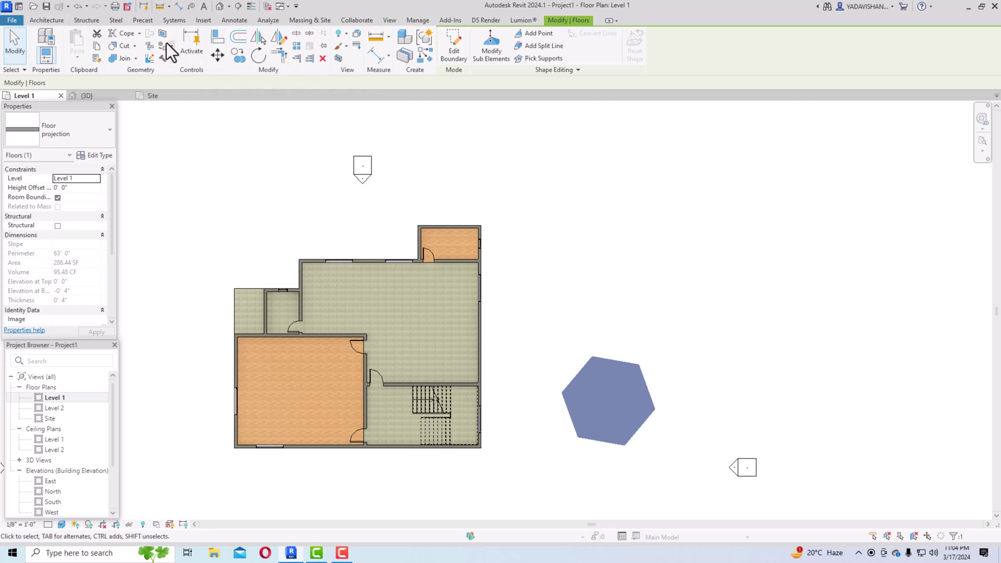
click(52, 20)
click(246, 47)
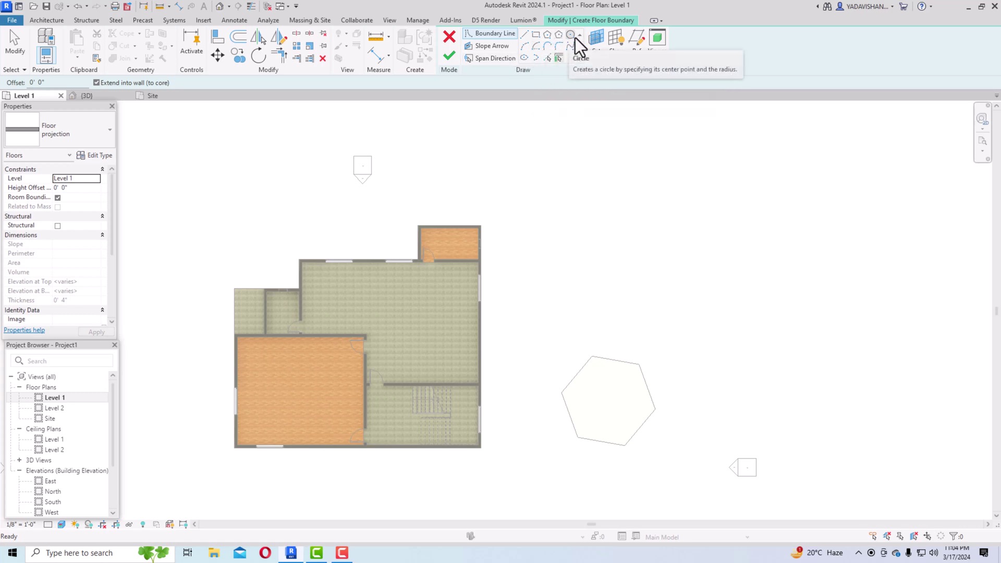
click(524, 46)
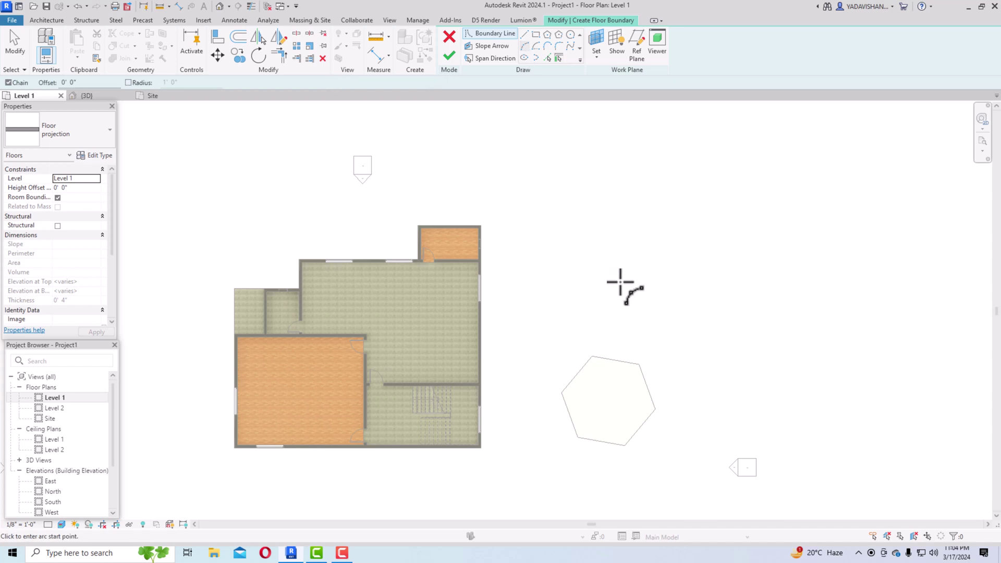
click(620, 282)
click(745, 282)
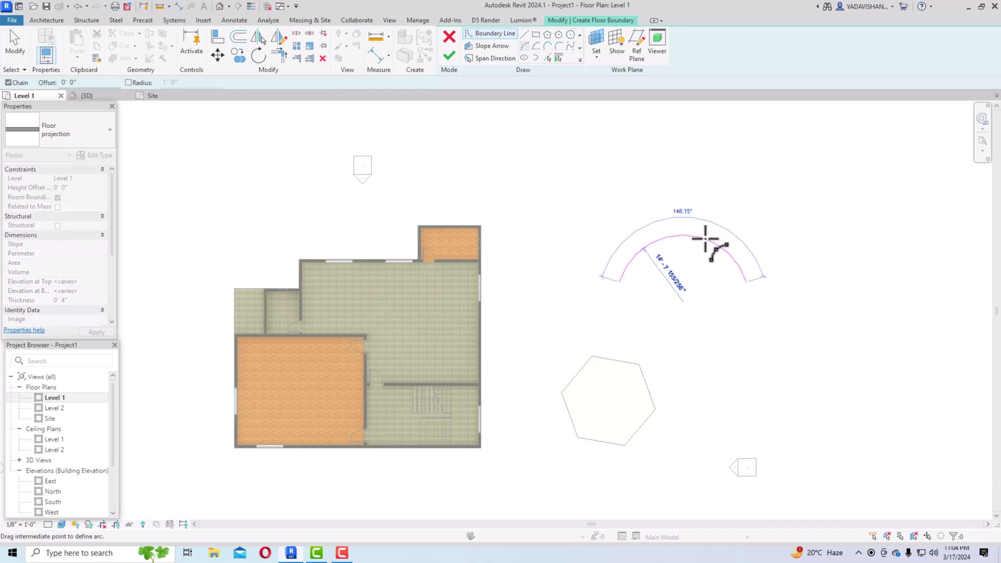
click(662, 275)
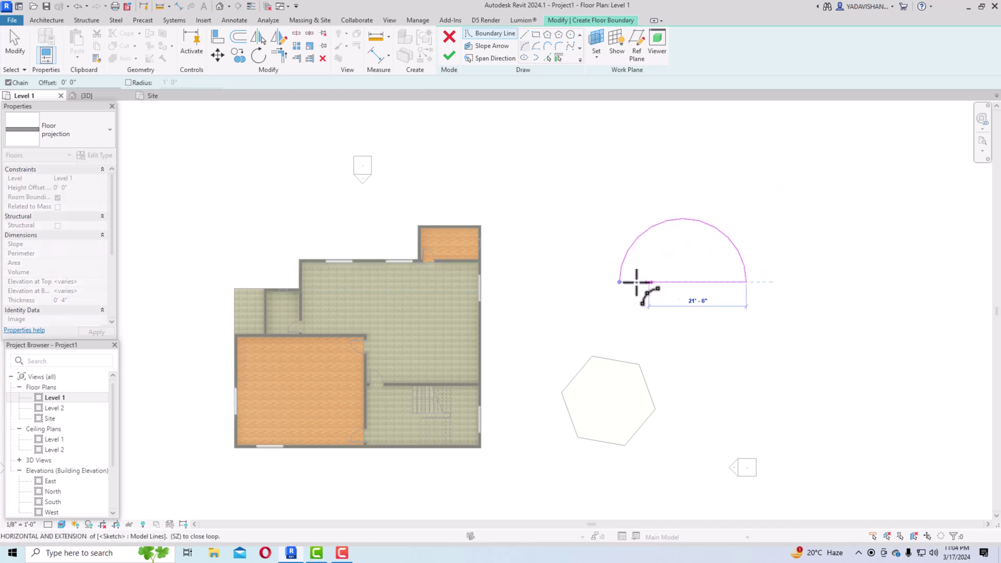
- Close the boundary with a shallower inner arc, finish the crescent floor at about 73' in perimeter, and show it in the default 3D view
click(621, 282)
click(671, 263)
click(449, 56)
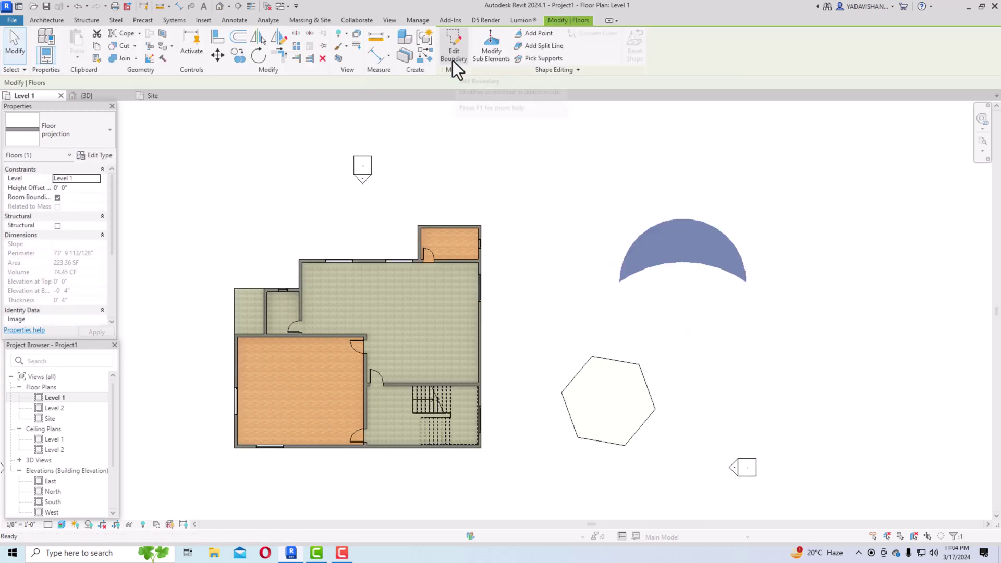
click(219, 6)
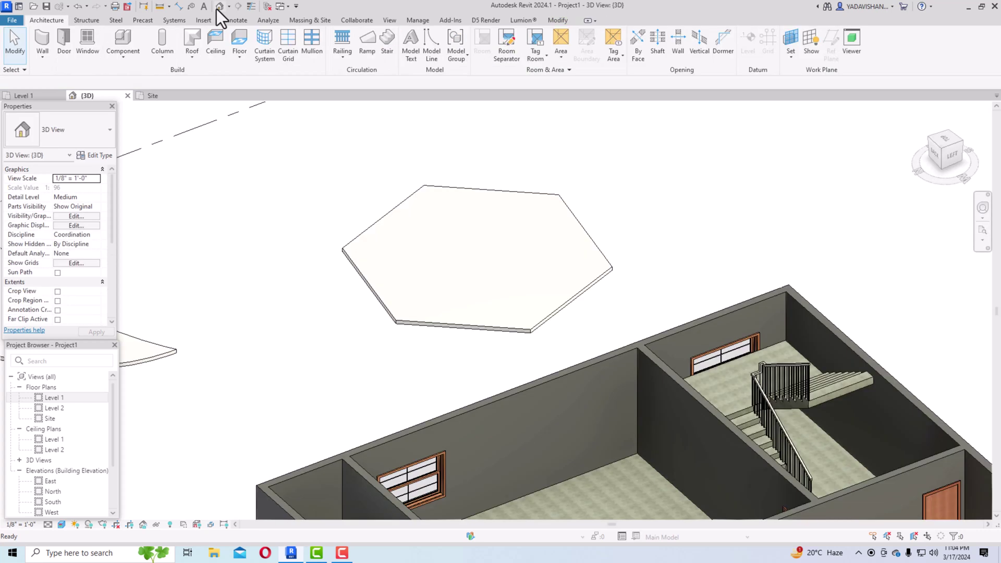
scroll(521, 303, up, 2)
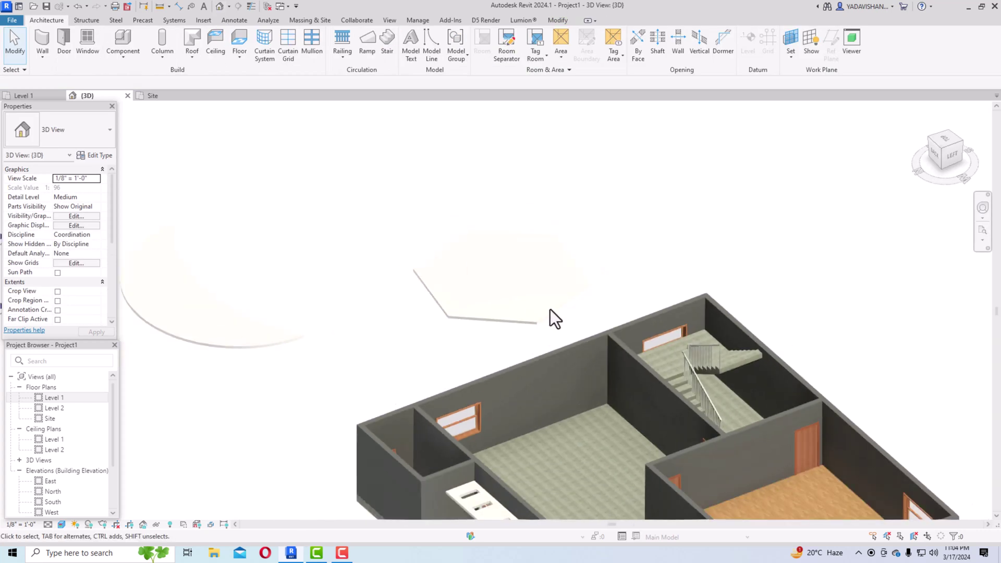
- On Level 1, start a projection-type floor in the stair room, using Pick Lines on its upper, right and lower walls
double_click(56, 399)
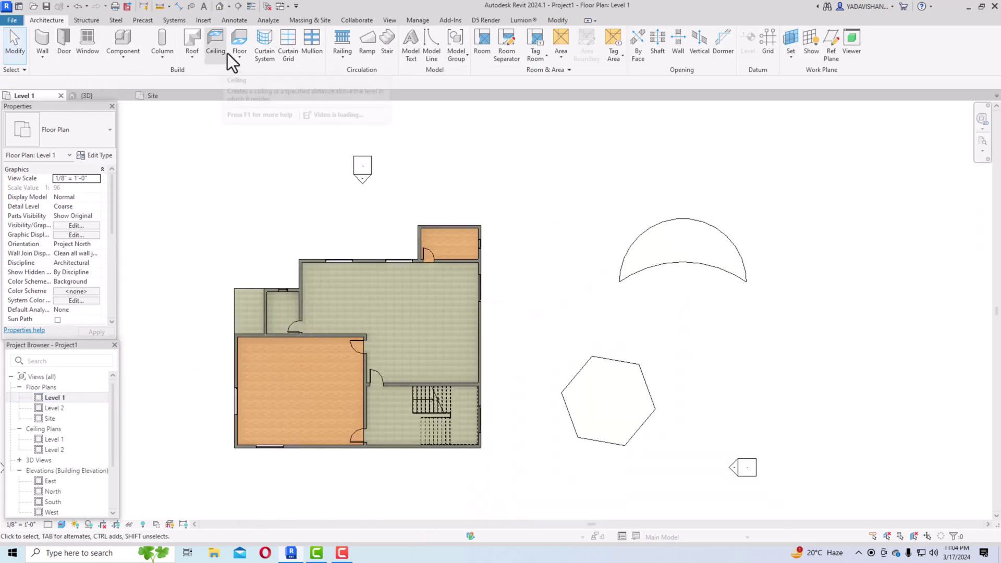
click(239, 46)
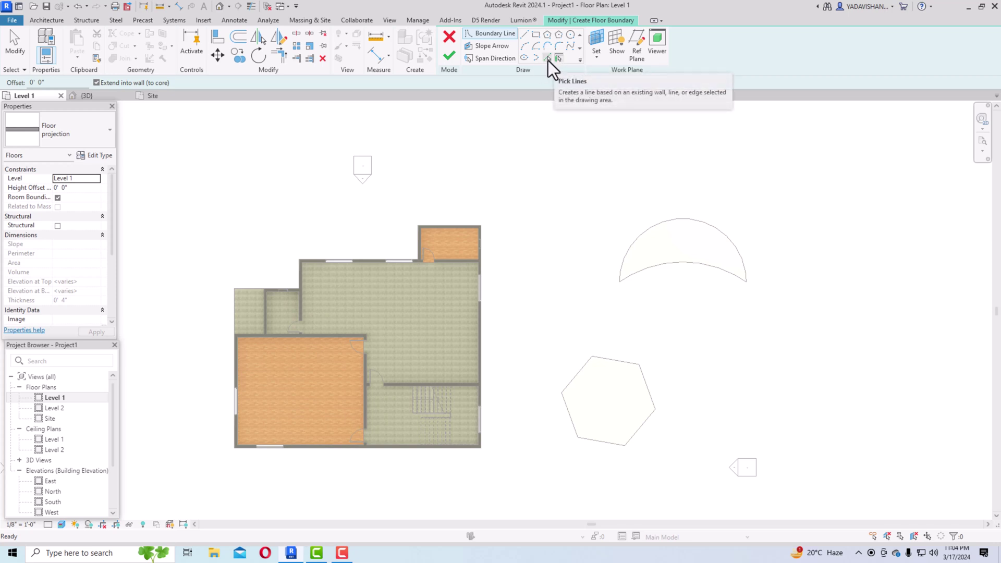
click(548, 59)
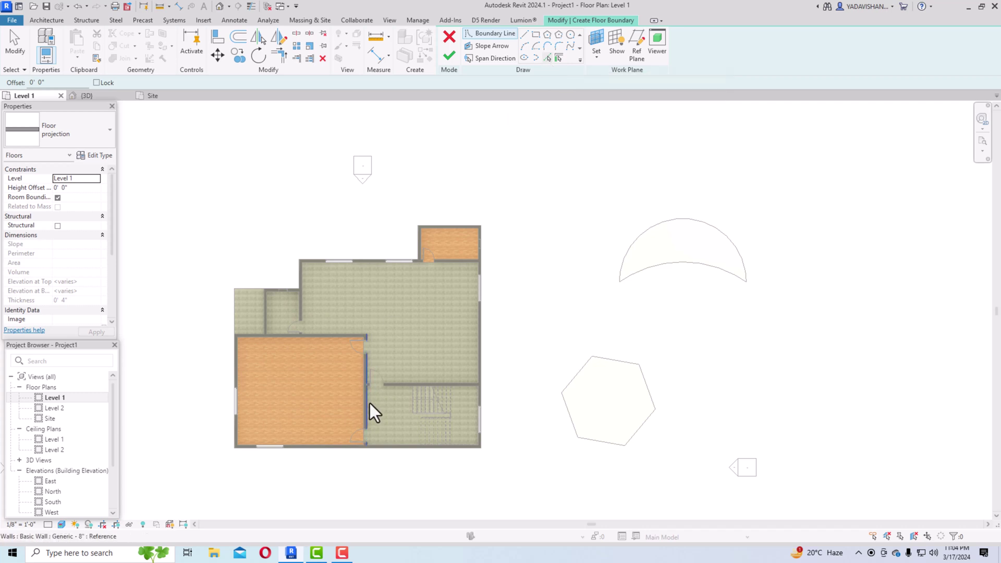
scroll(370, 403, up, 1)
click(398, 386)
click(496, 398)
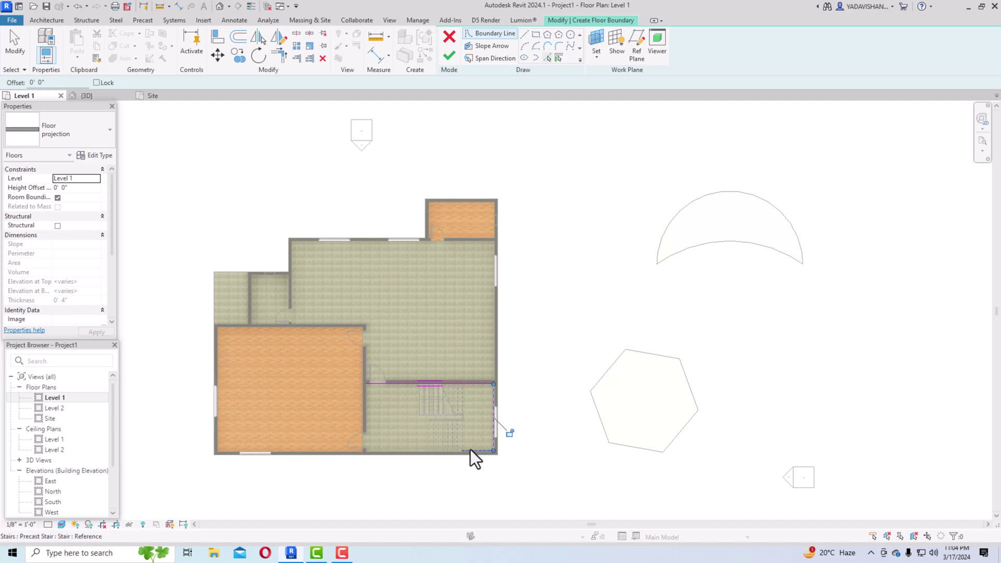
click(470, 451)
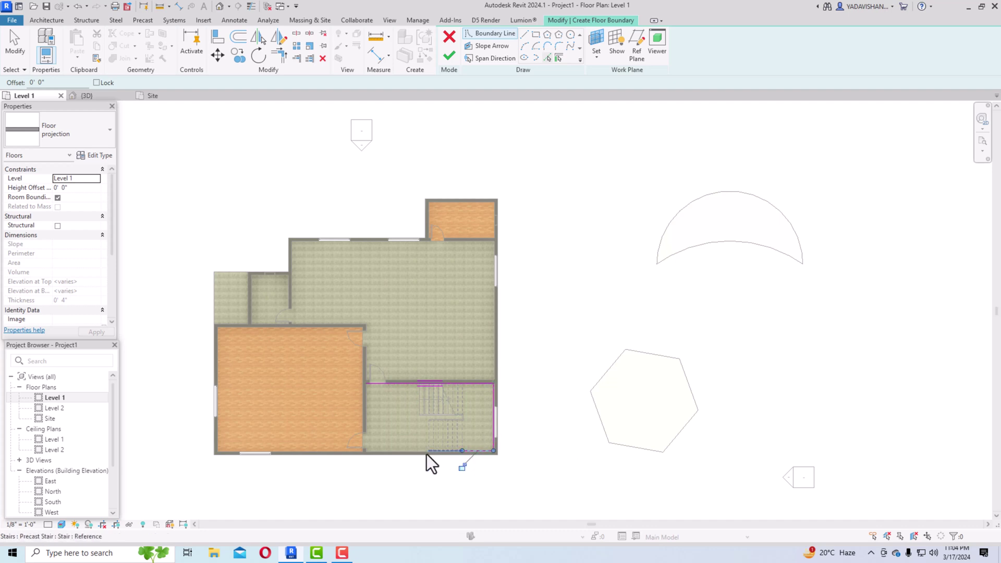
scroll(433, 461, up, 3)
click(387, 447)
- Delete the short stray boundary line along the stair room's lower wall and pick the room's left wall as a boundary line
scroll(484, 425, up, 2)
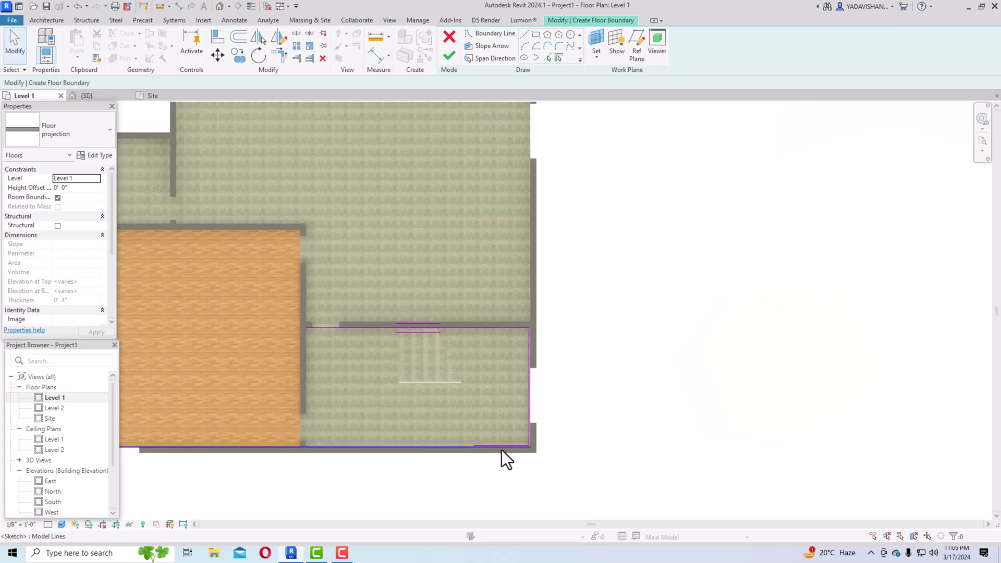
click(505, 444)
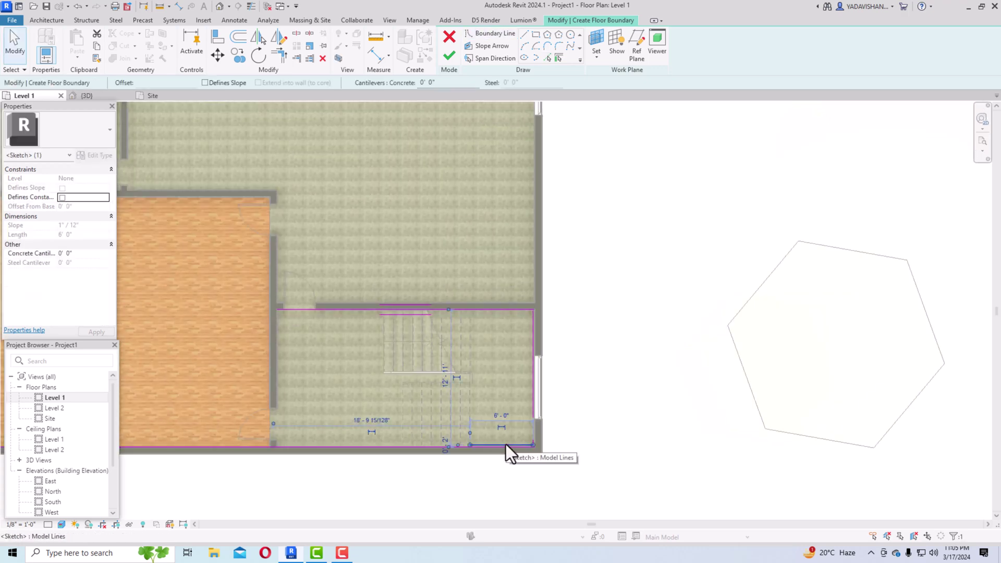
key(Escape)
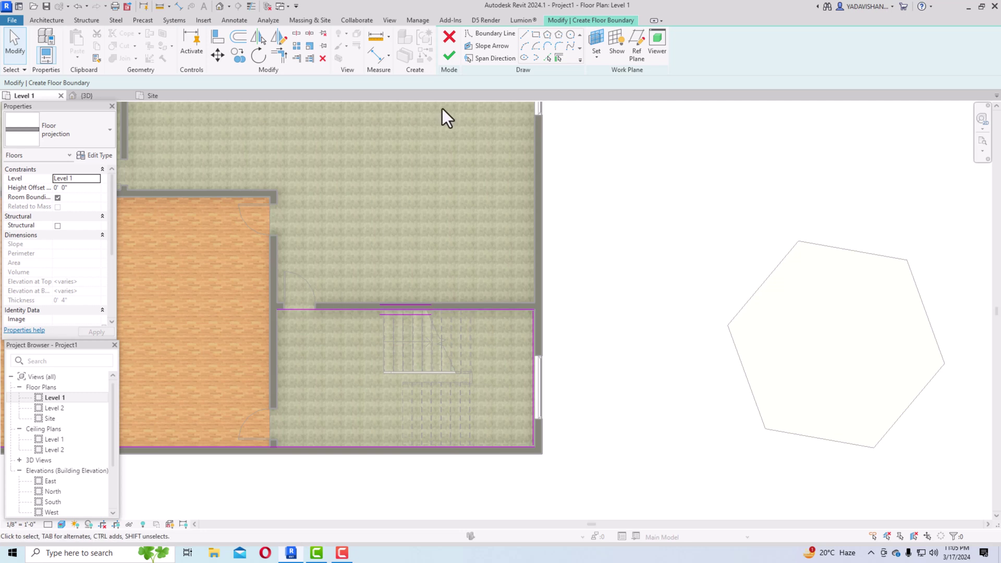
click(545, 59)
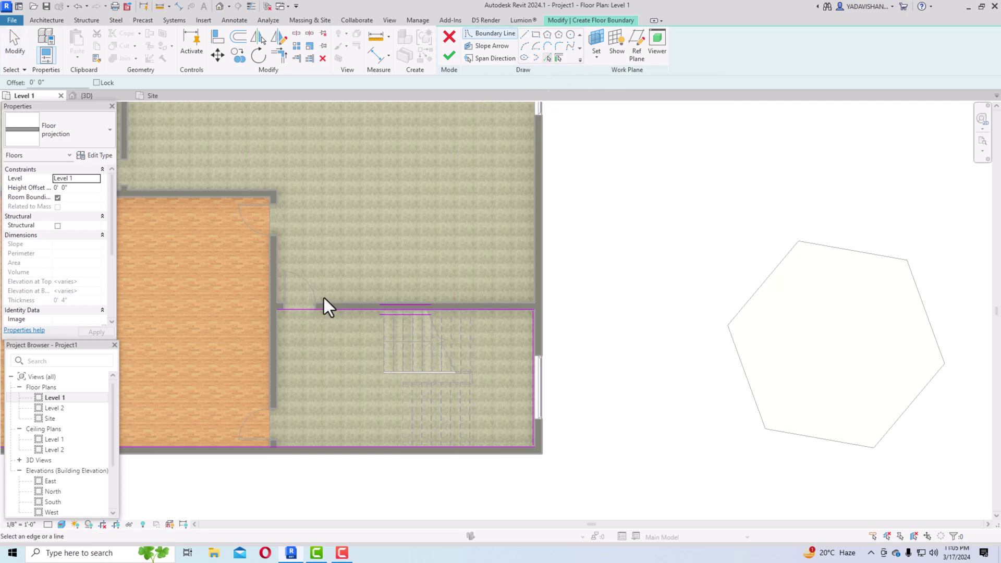
click(276, 343)
scroll(471, 352, down, 1)
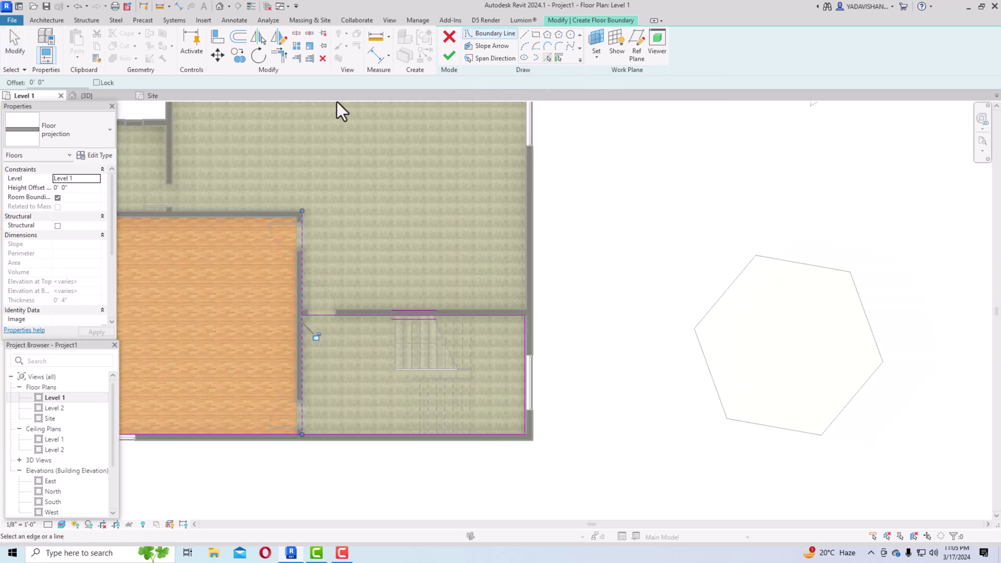
- Trim the left and lower boundary lines to a corner and try to finish the stair room floor
click(280, 56)
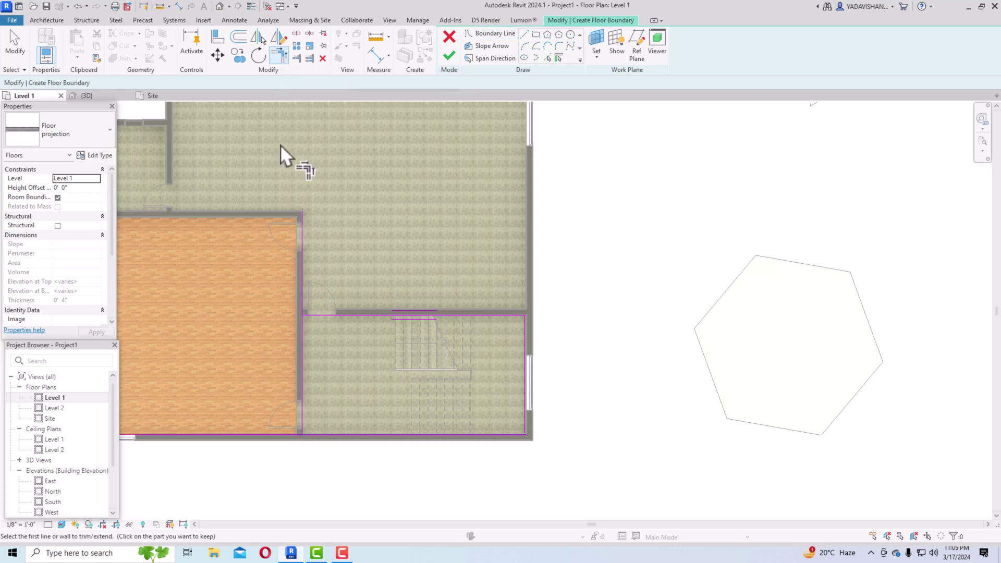
click(302, 365)
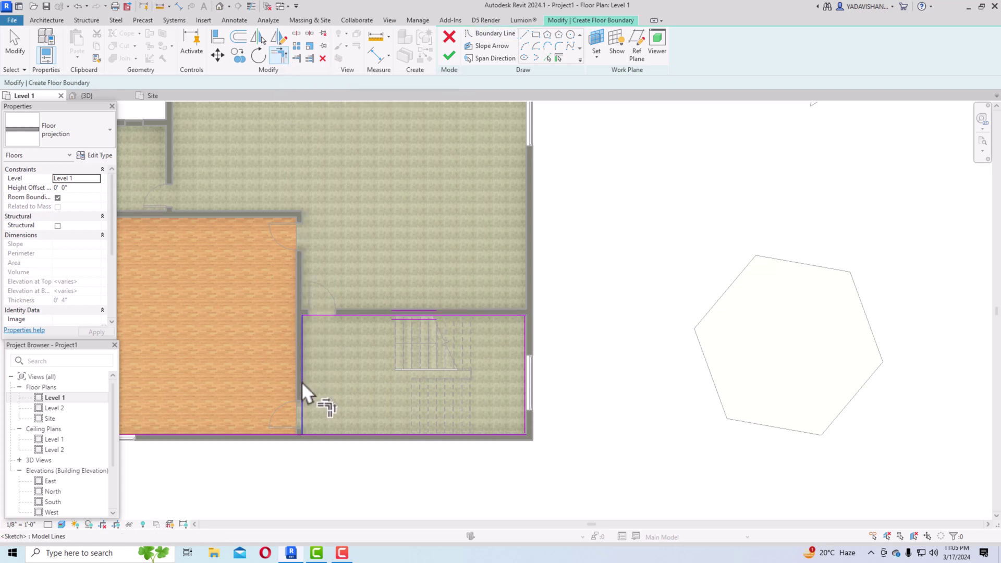
click(308, 434)
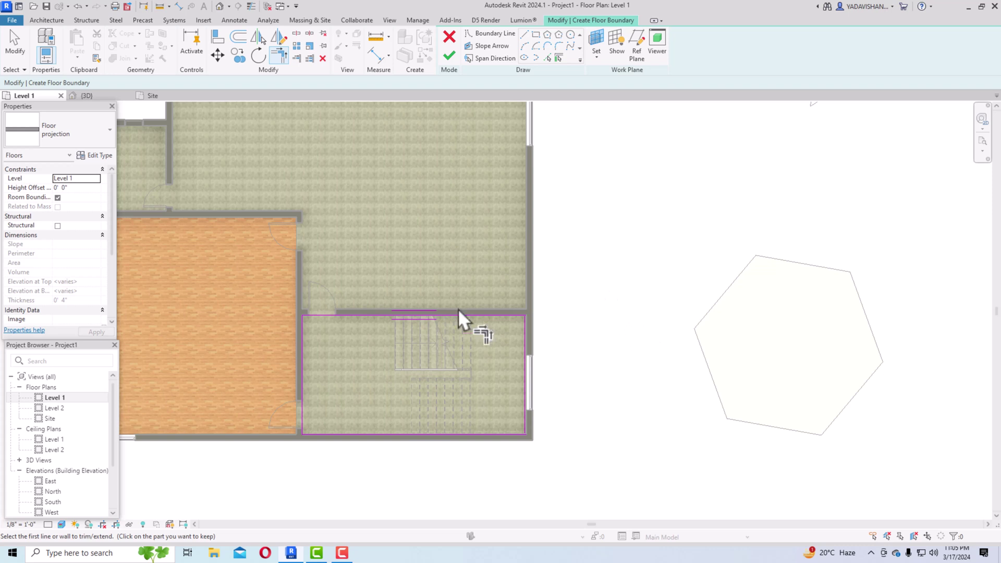
scroll(455, 323, down, 1)
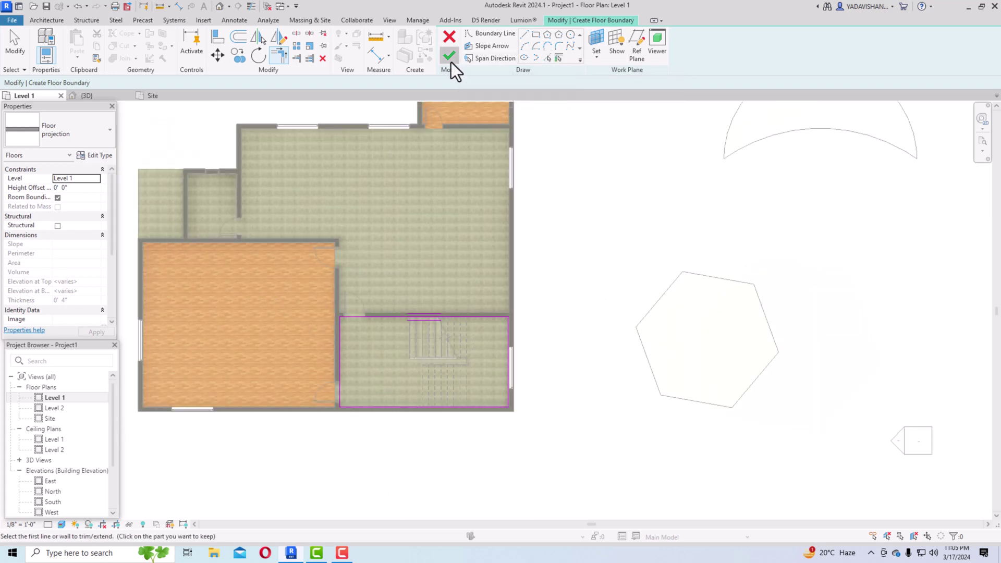
click(451, 58)
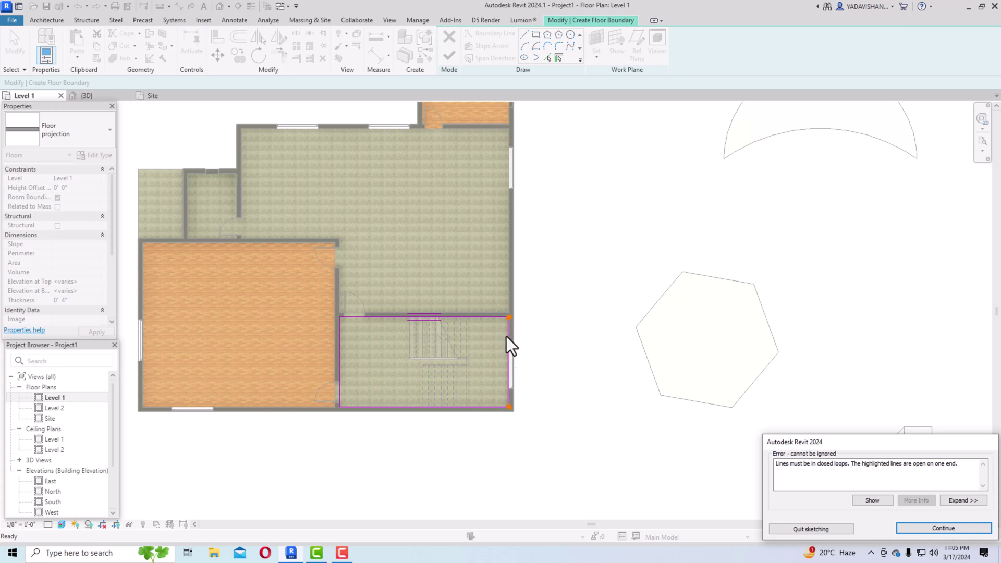
key(Return)
- Join the open boundary corners along the stair room's right wall with Trim/Extend to Corner and finish the floor
scroll(505, 334, up, 5)
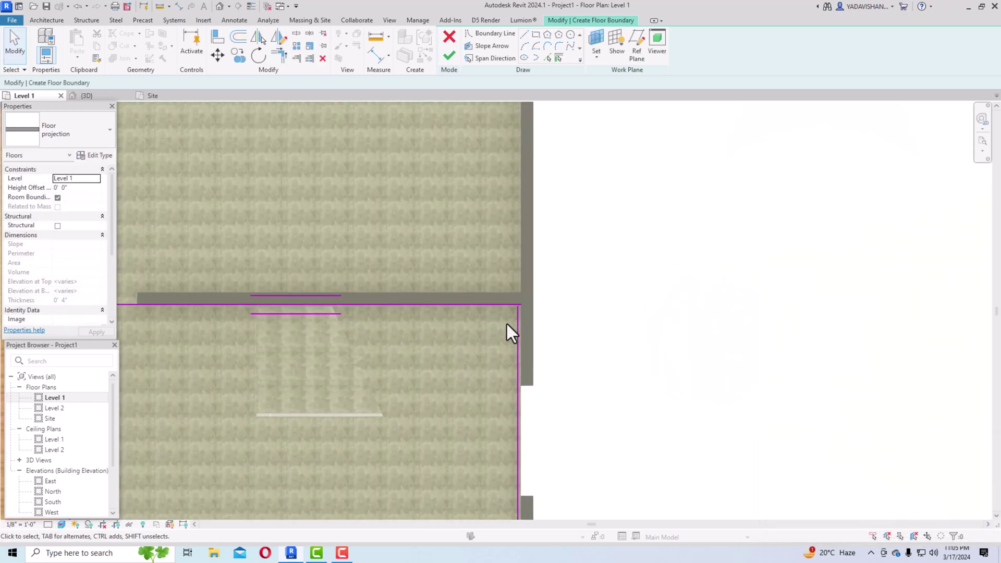
scroll(510, 319, up, 5)
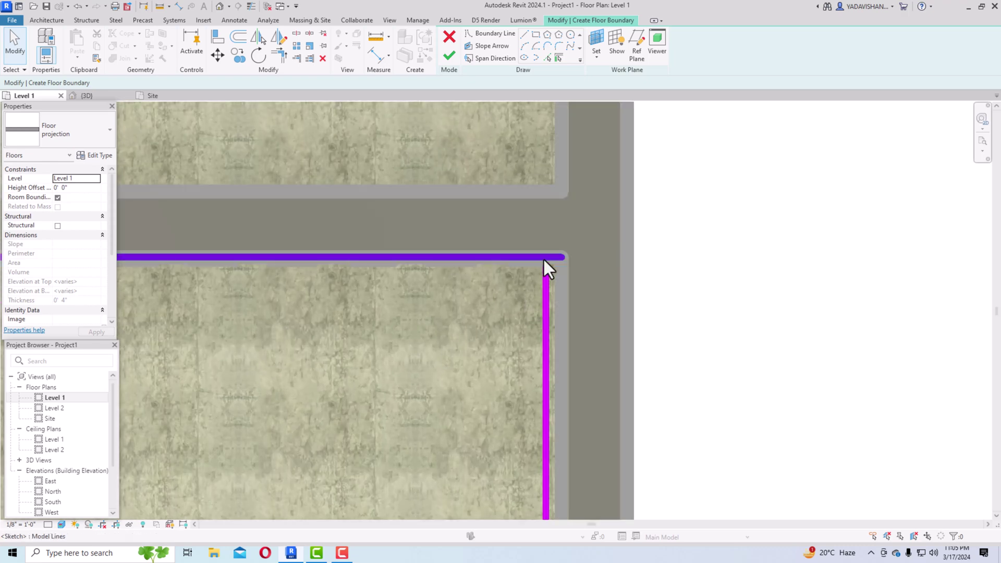
click(280, 57)
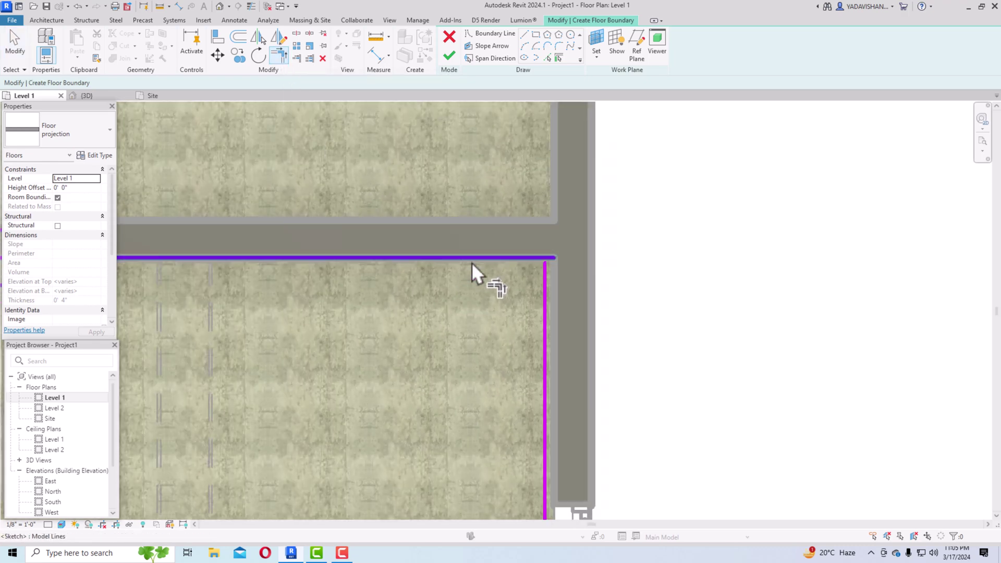
click(474, 261)
click(541, 285)
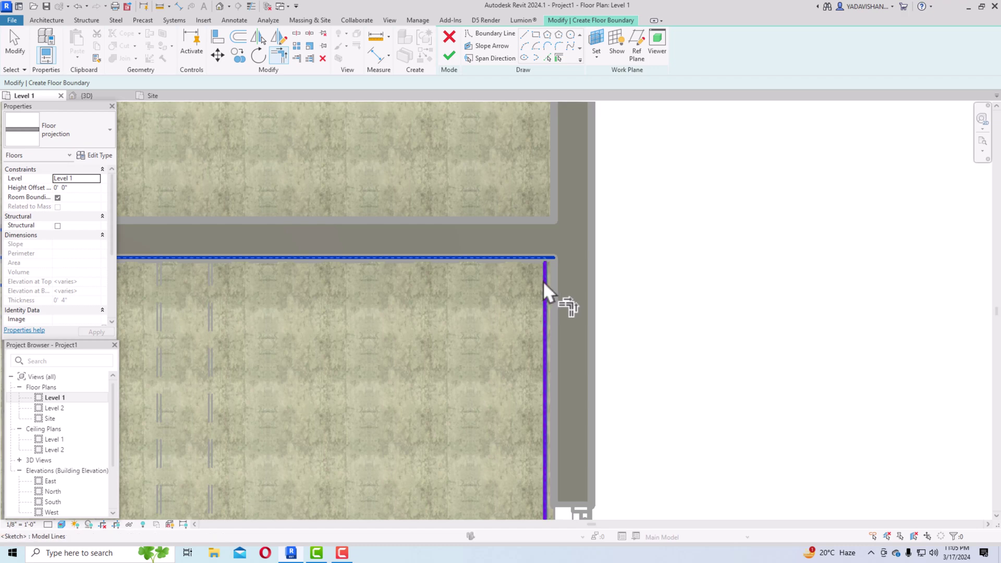
scroll(598, 242, down, 2)
scroll(602, 244, down, 3)
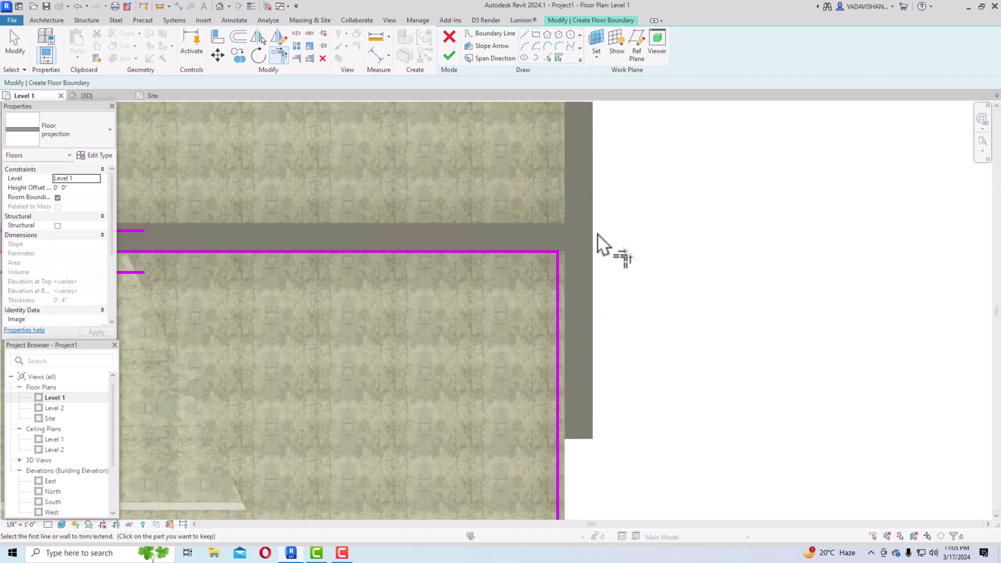
scroll(584, 400, up, 2)
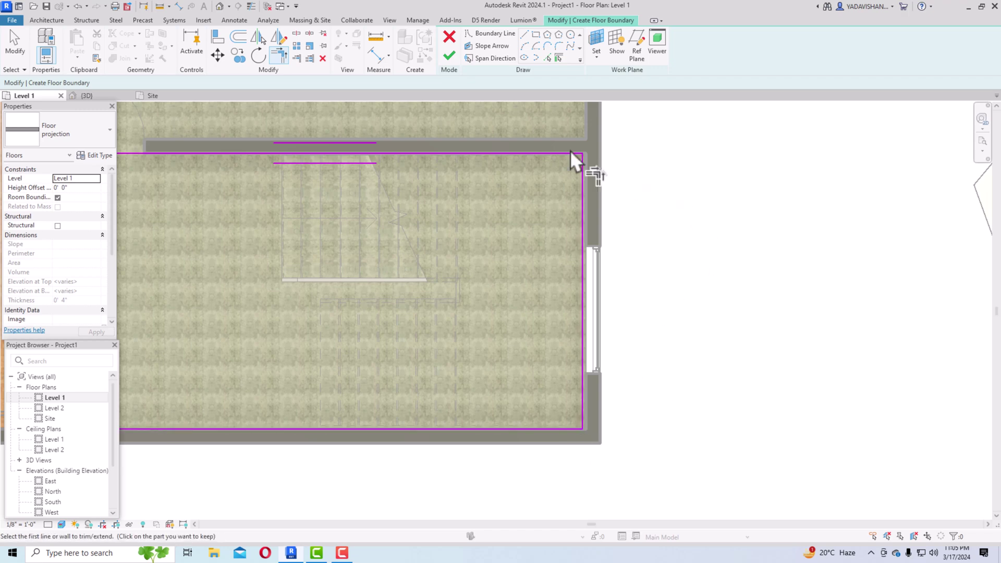
click(451, 57)
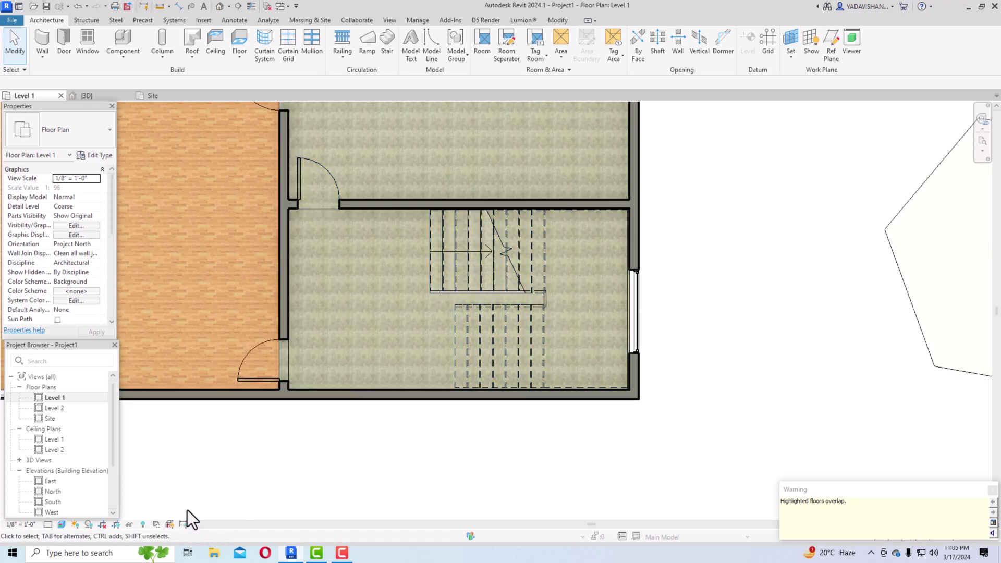
- Return to the stair room floor's sketch, set its height offset to 0' 10", finish it and show the default 3D view
double_click(398, 395)
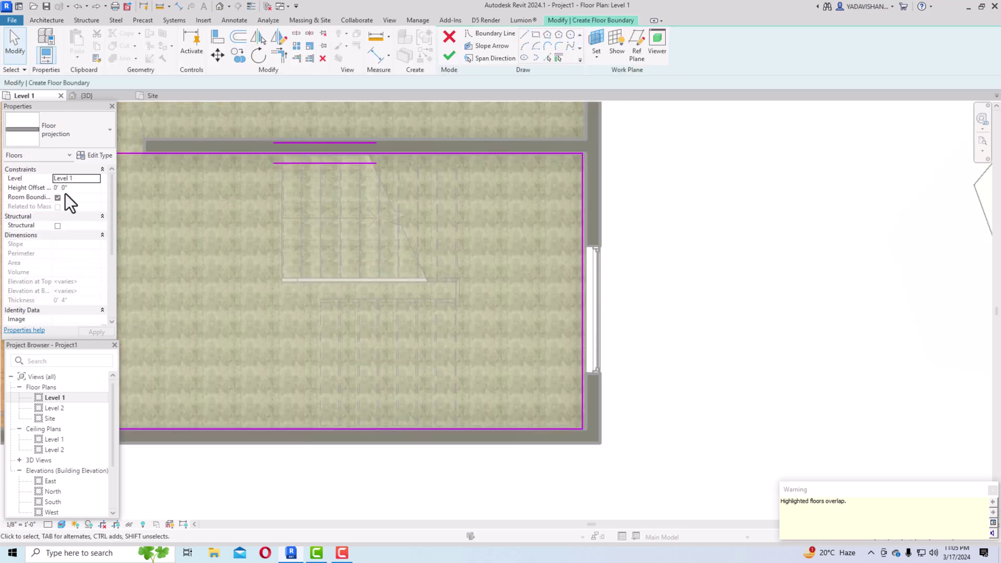
click(81, 189)
text(10)
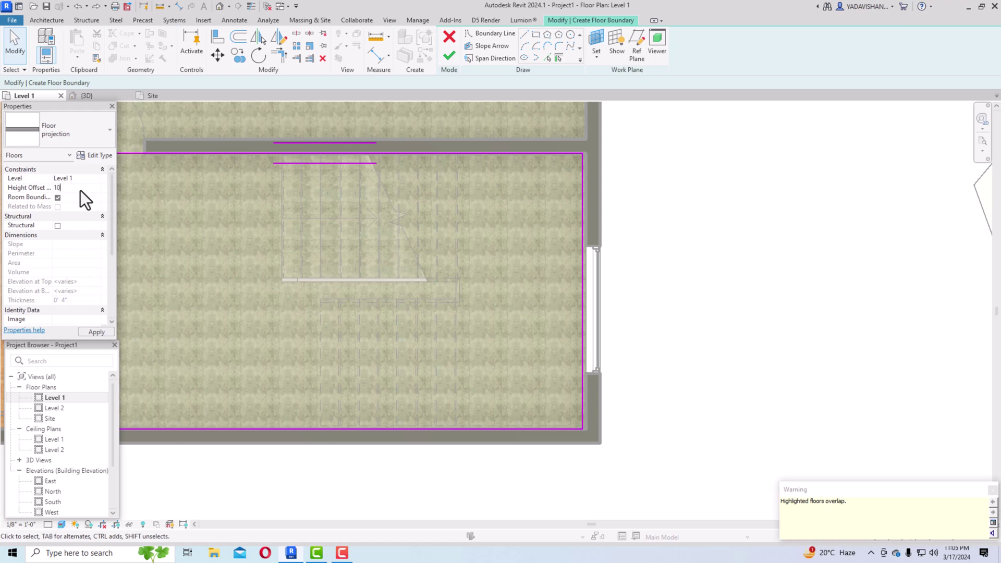
key(Return)
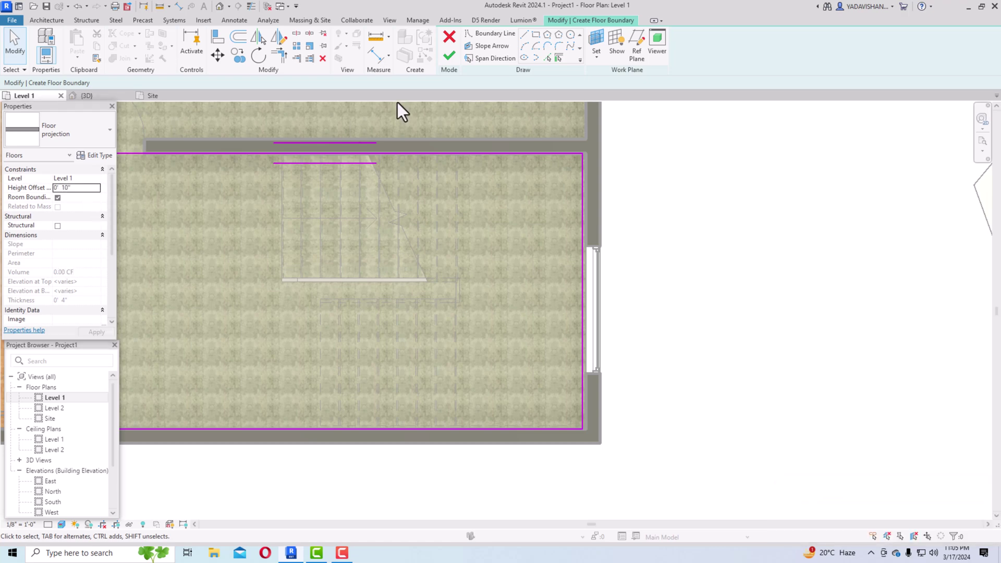
click(451, 59)
scroll(685, 299, down, 2)
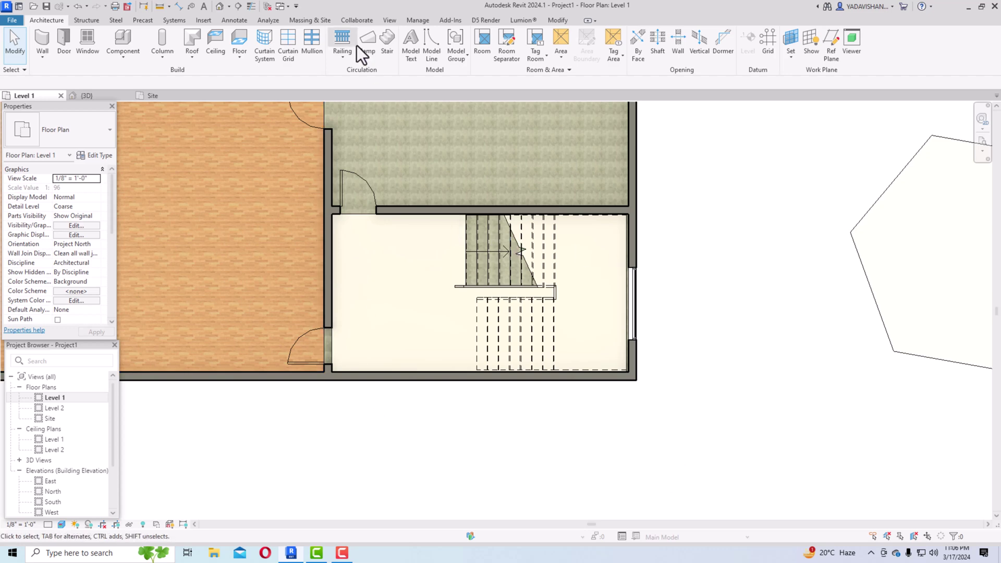
click(220, 5)
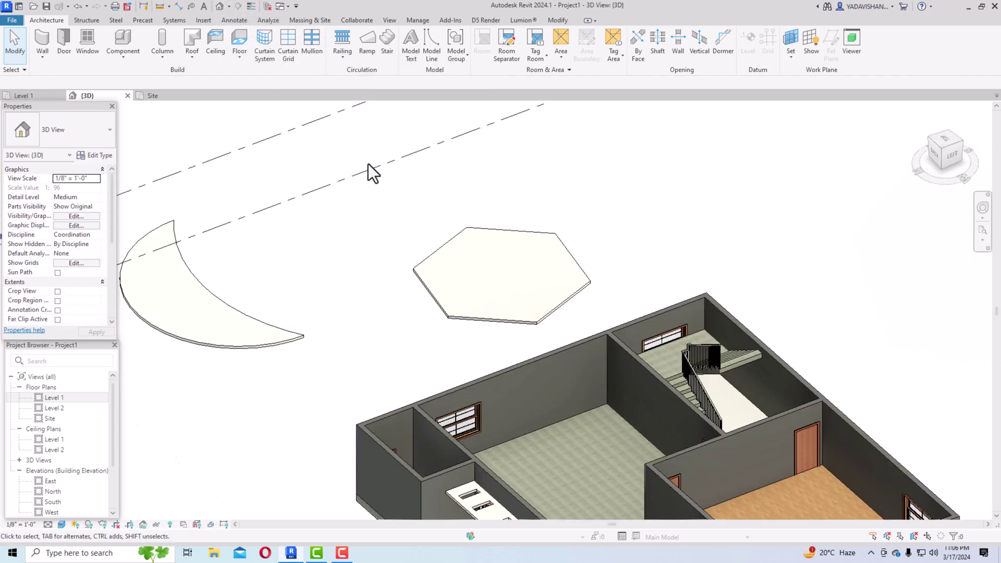
- Look over the raised stair room floor in 3D and reopen the Level 1 floor plan
scroll(742, 402, up, 2)
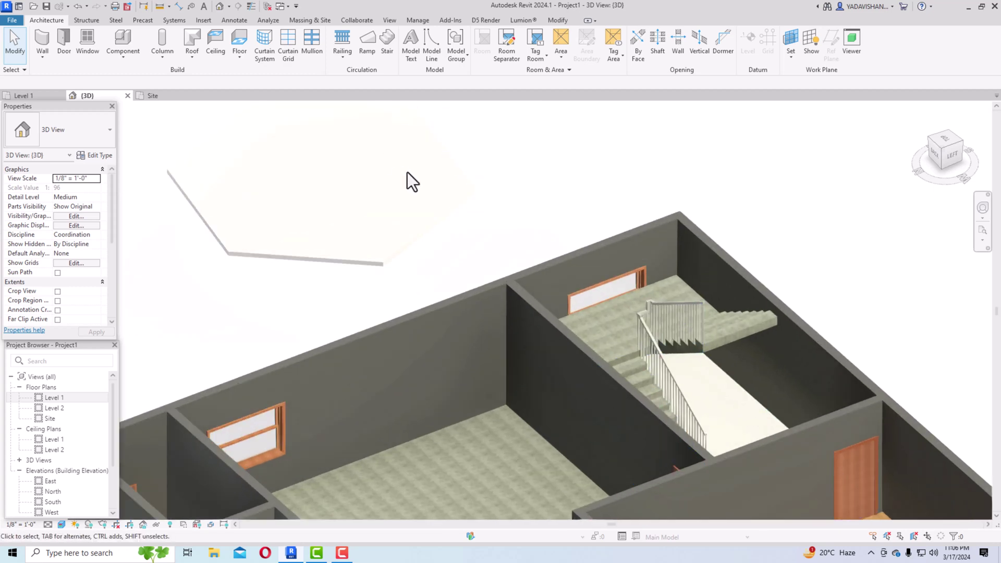
scroll(406, 172, down, 3)
double_click(71, 398)
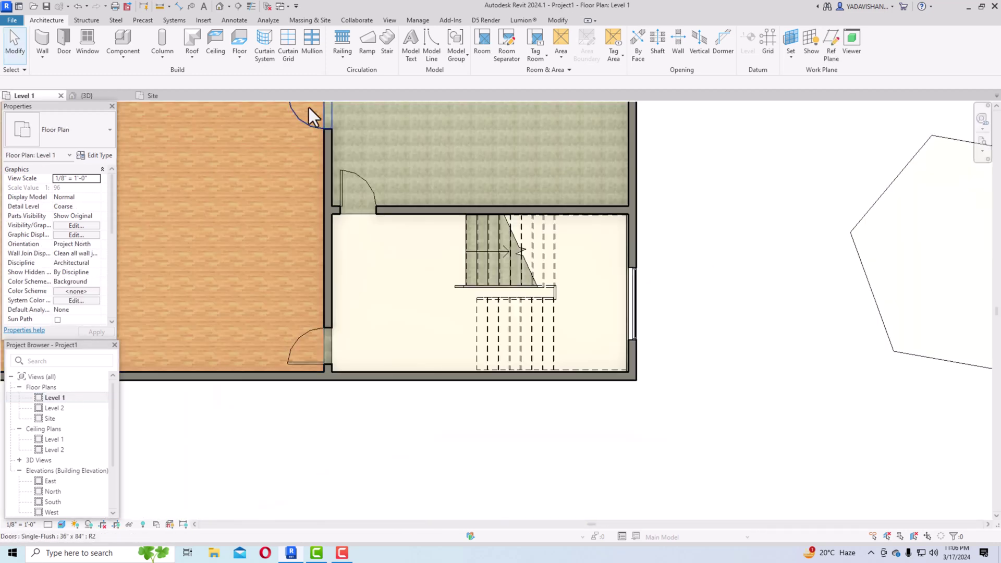
click(242, 40)
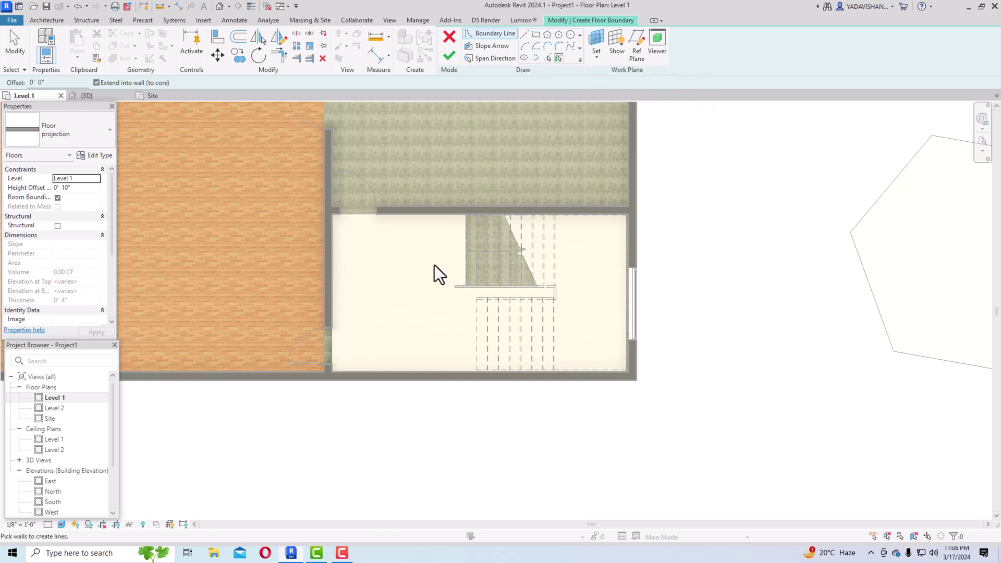
scroll(428, 292, down, 5)
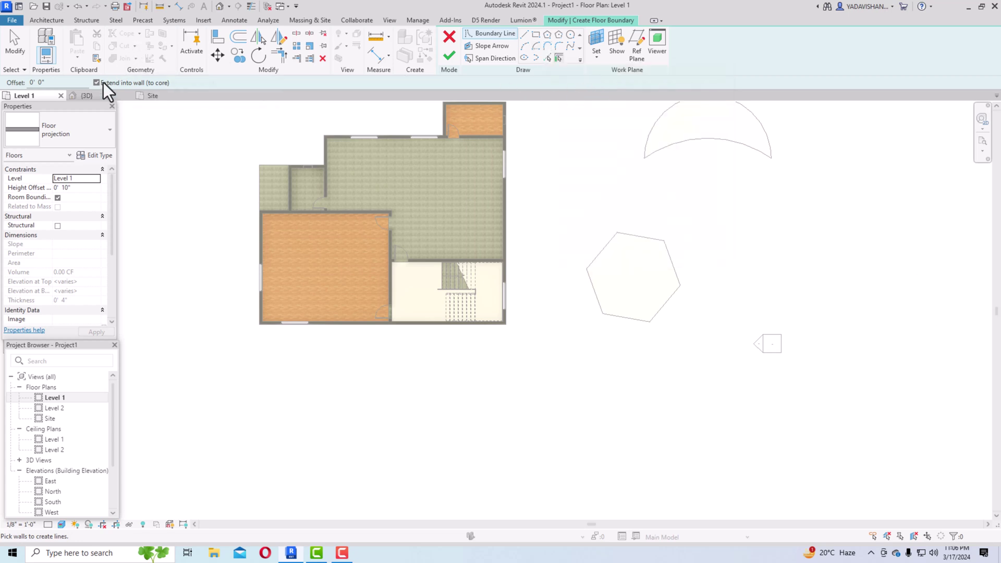
click(44, 21)
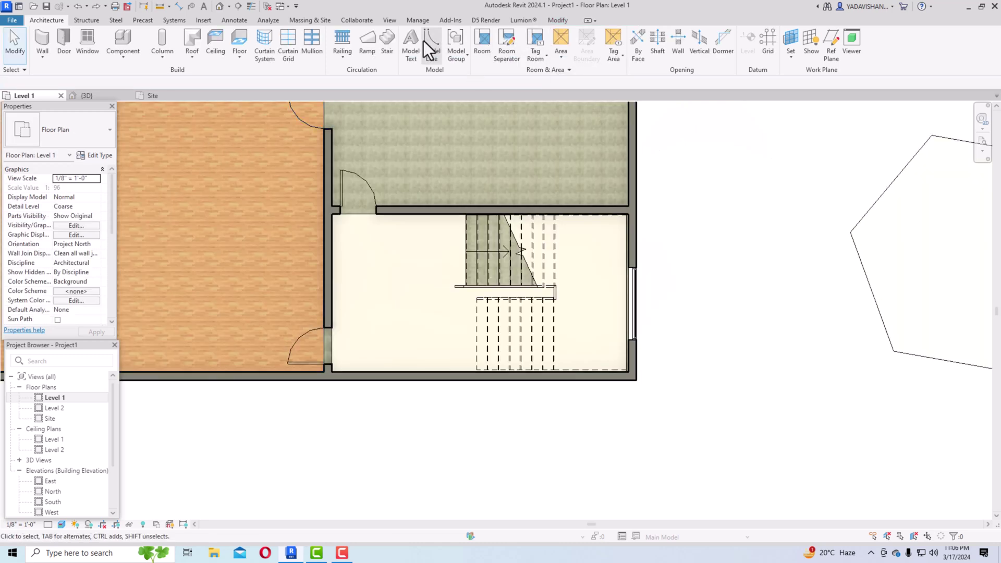
- Create a rectangular projection floor about 10' by 7' outside the stair room's window wall, with a 0' 0" height offset
click(239, 40)
click(536, 34)
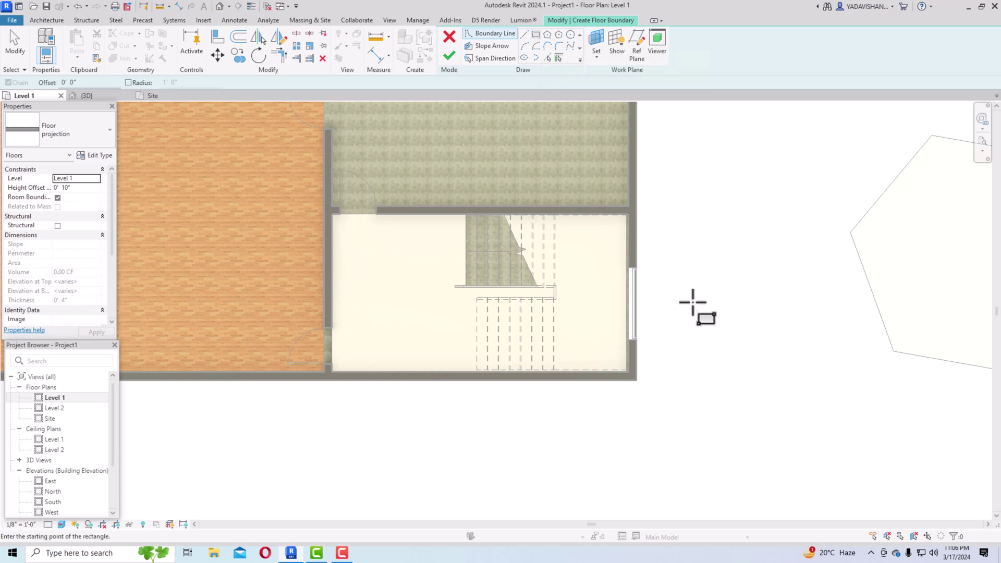
click(689, 308)
click(809, 393)
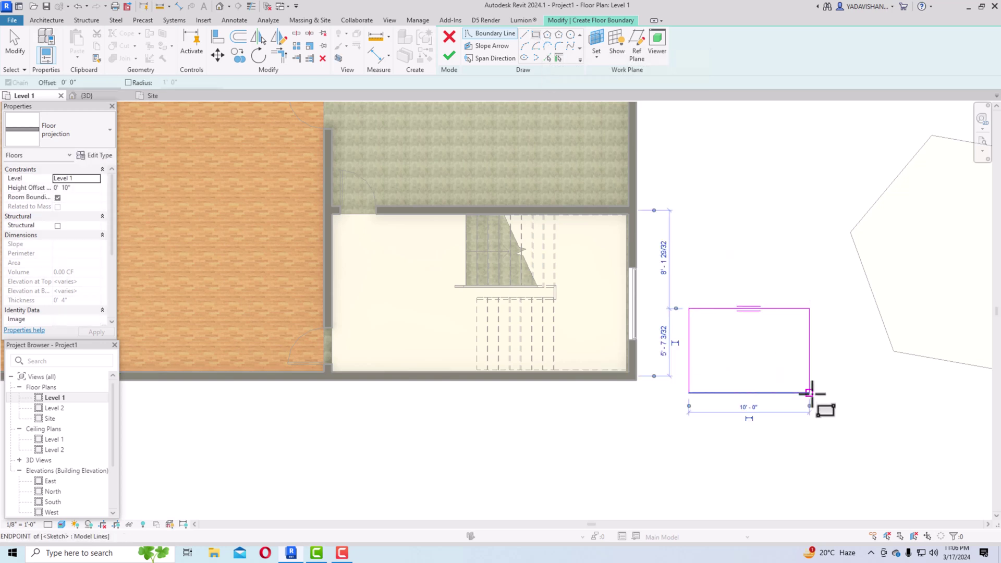
click(76, 188)
text(0)
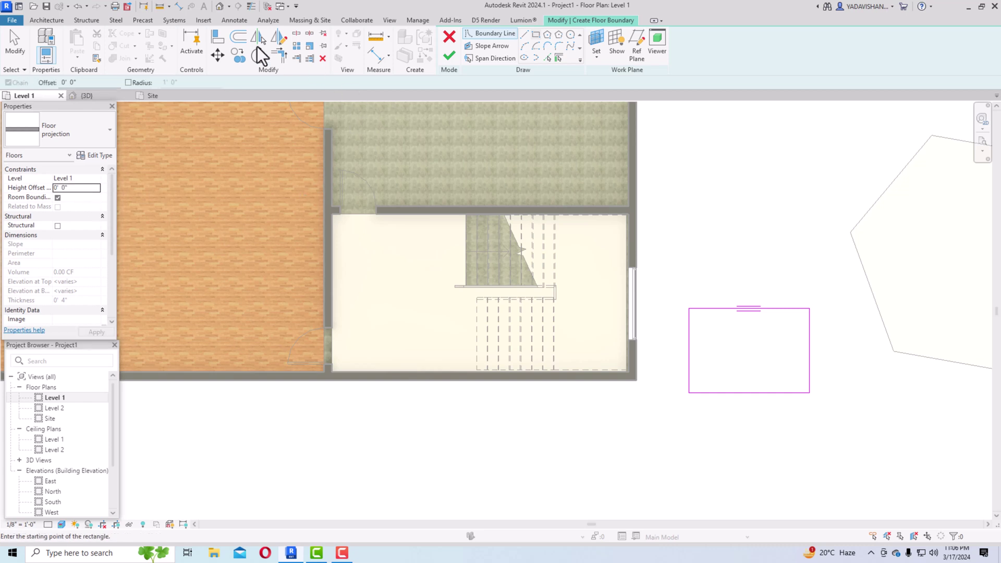
click(455, 58)
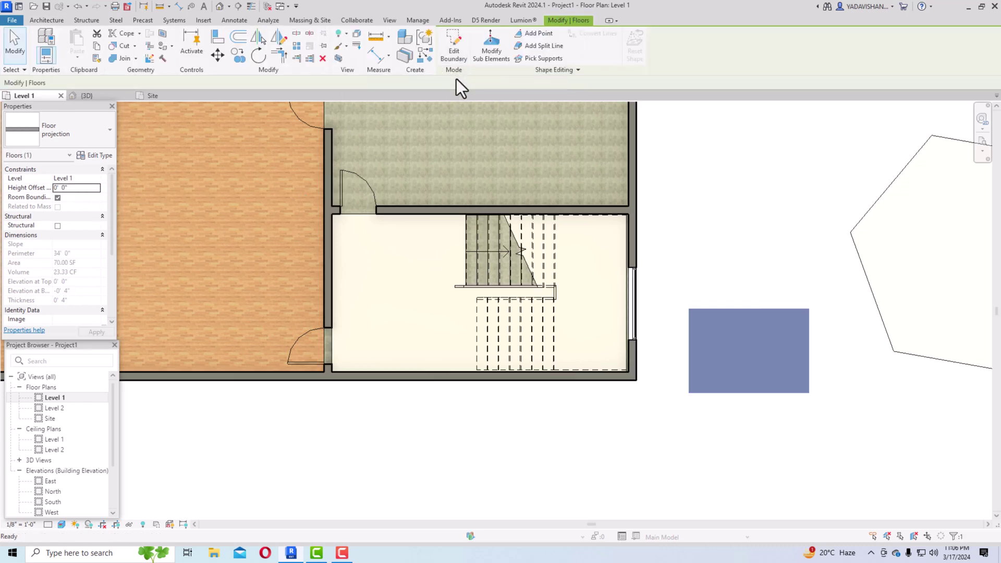
- Edit the new rectangular floor's boundary, round its upper-left corner with a fillet arc of about 2' radius, and finish the floor
click(751, 252)
click(740, 308)
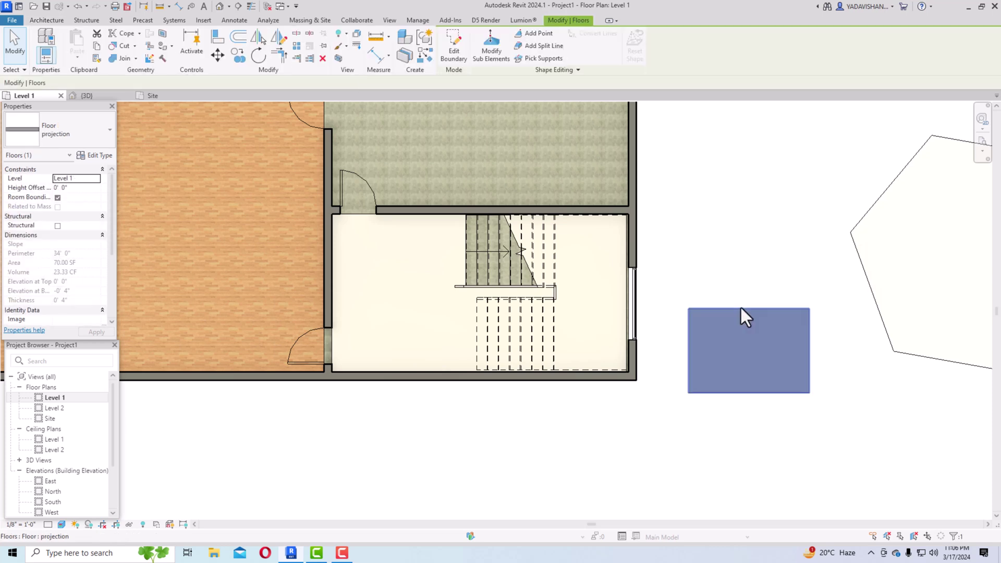
click(458, 53)
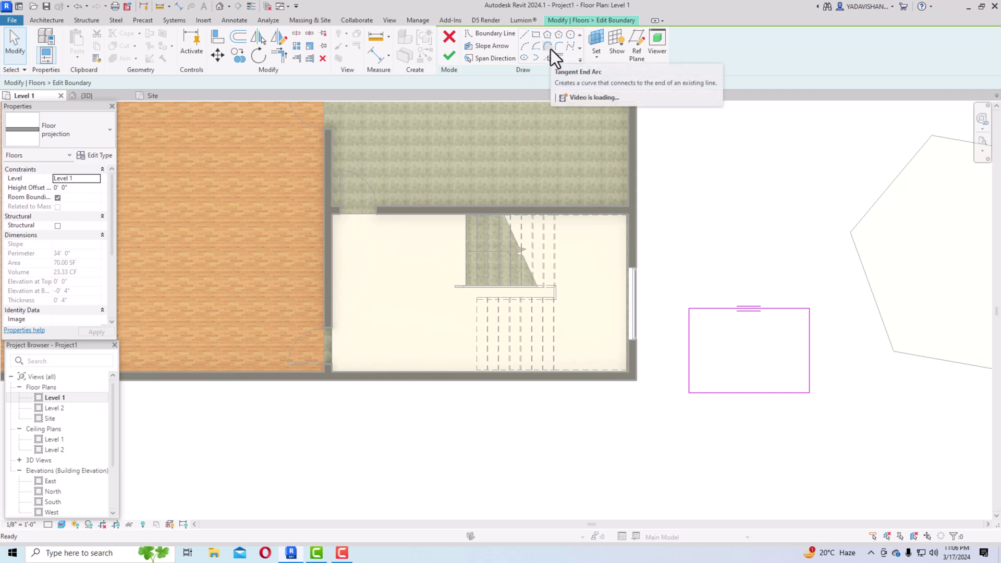
click(556, 47)
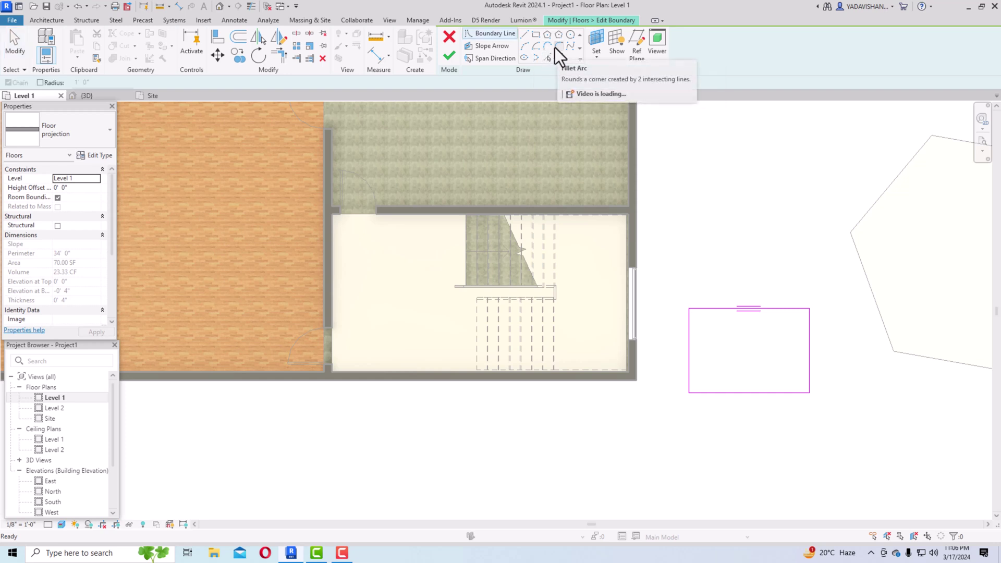
click(689, 320)
click(700, 309)
click(698, 318)
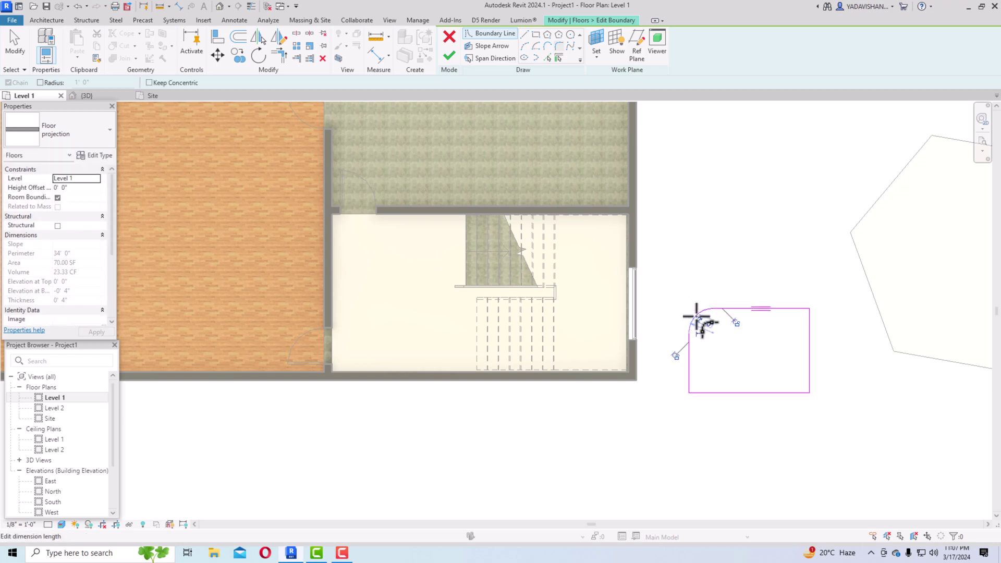
key(Escape)
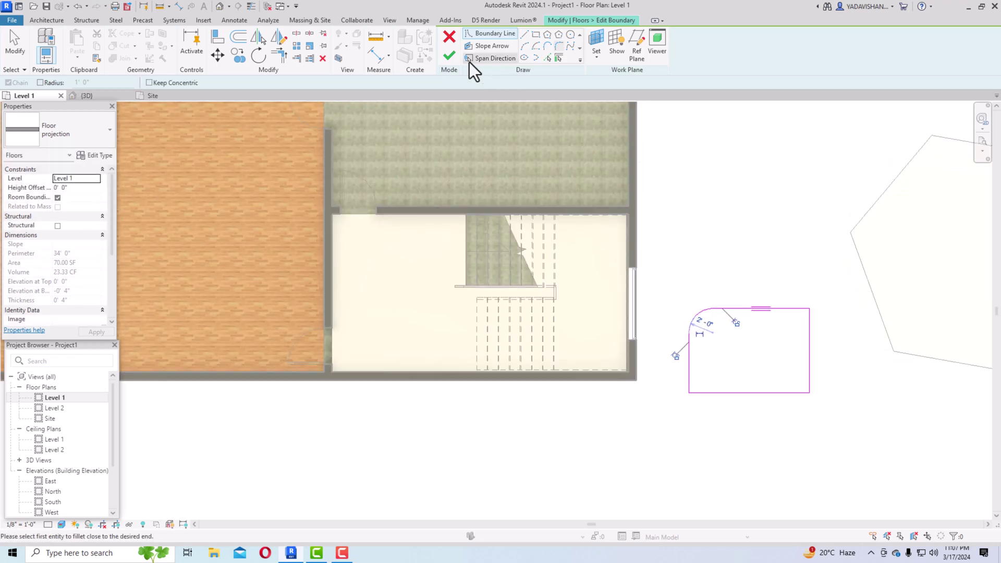
click(449, 56)
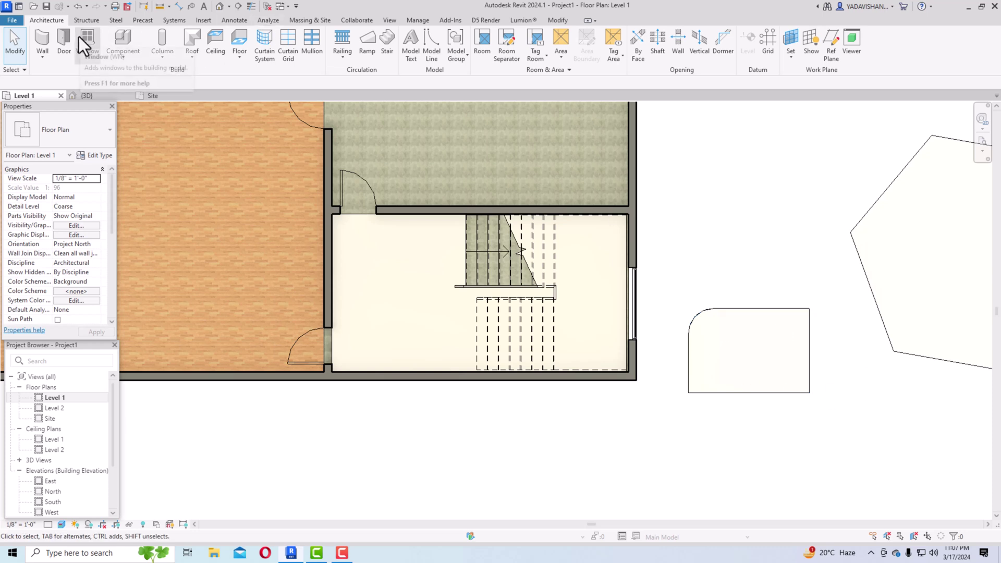
- Start another projection floor and sketch a rectangular boundary about 10' 6" by 6' below the stair room
click(237, 52)
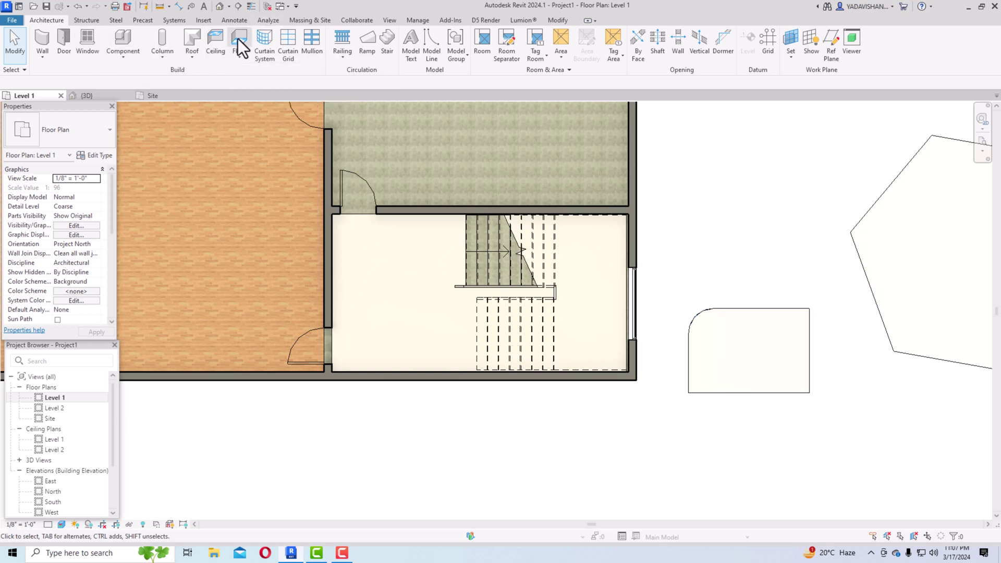
click(535, 34)
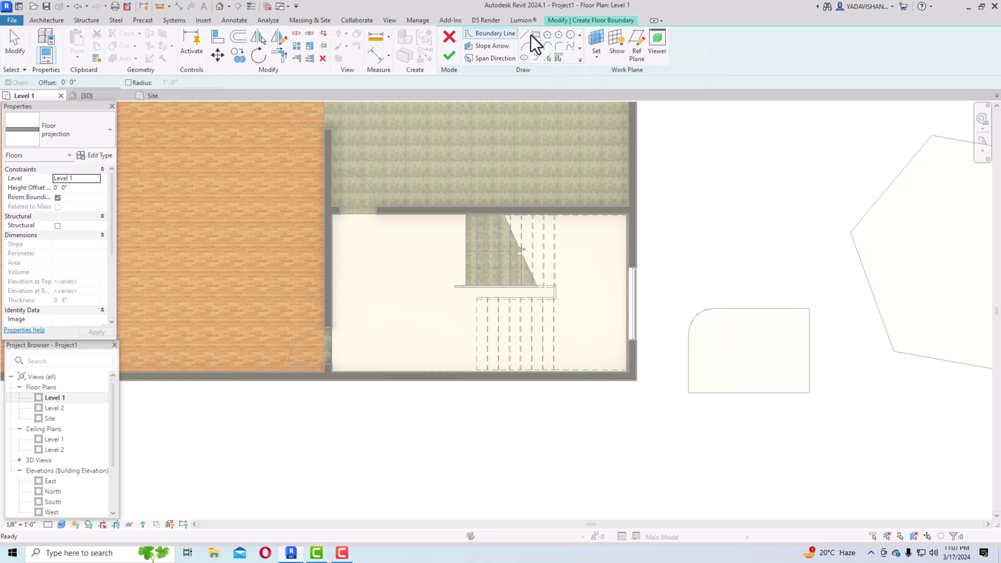
click(543, 422)
click(670, 494)
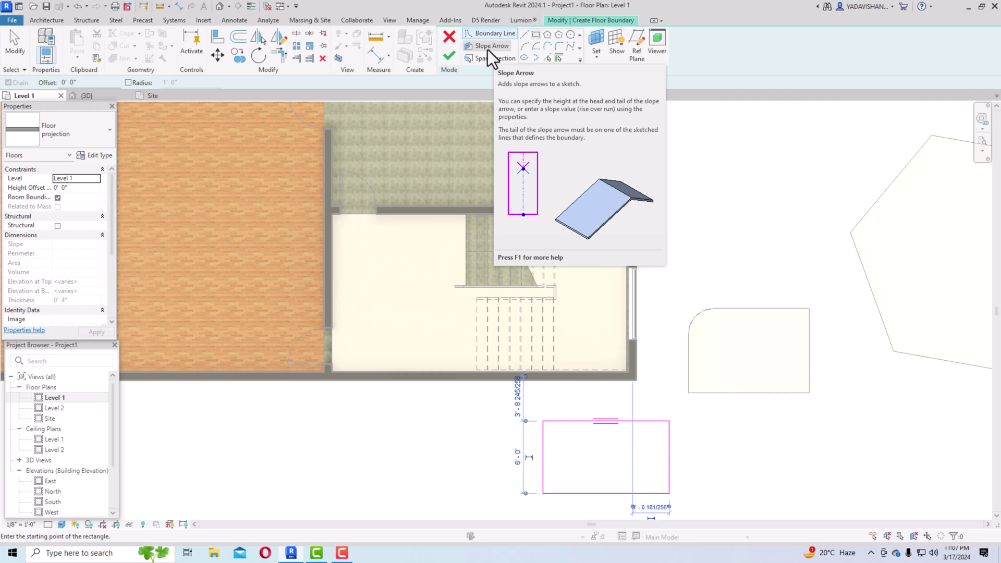
- Add a slope arrow from the midpoint of the rectangle's left edge to the midpoint of its right edge
click(487, 47)
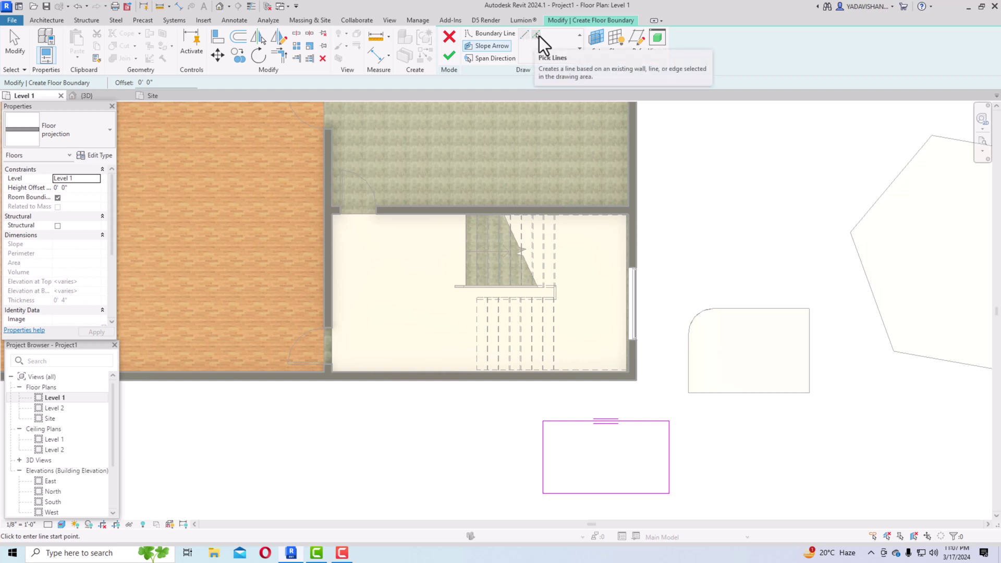
click(543, 457)
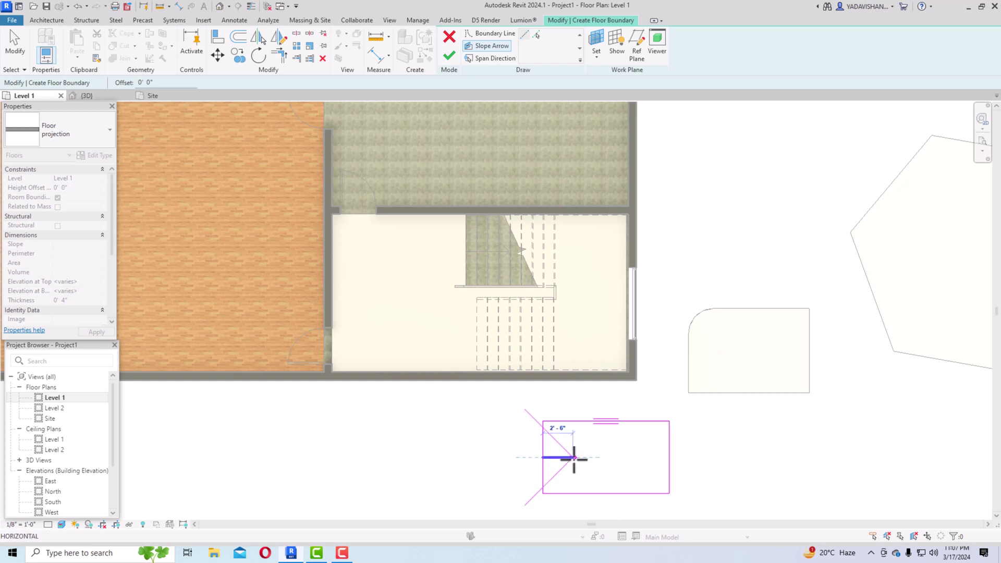
click(668, 457)
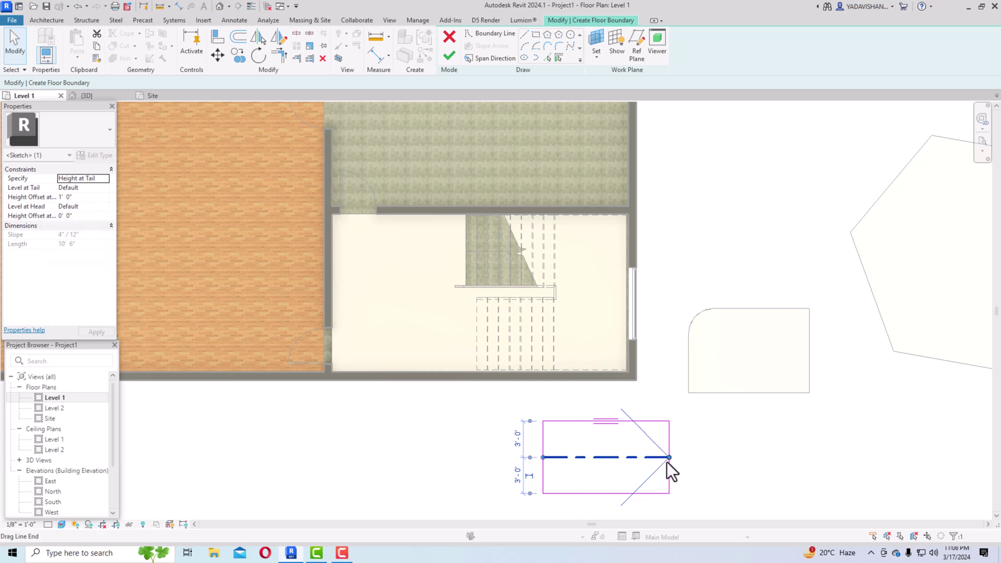
- Set the slope arrow's height offset to 3' 0" at the tail and 6' 0" at the head, and finish the floor
click(77, 200)
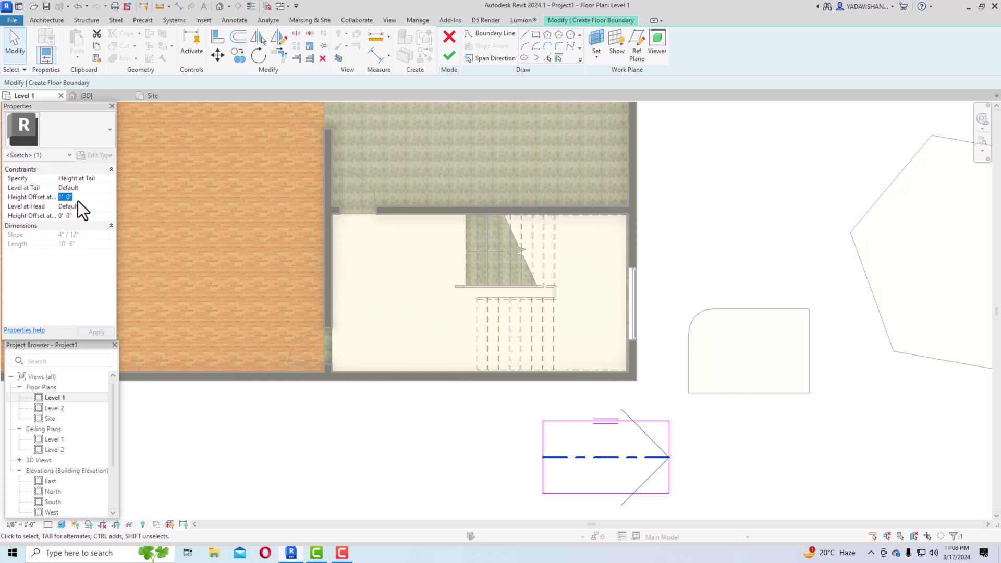
text(3)
click(97, 333)
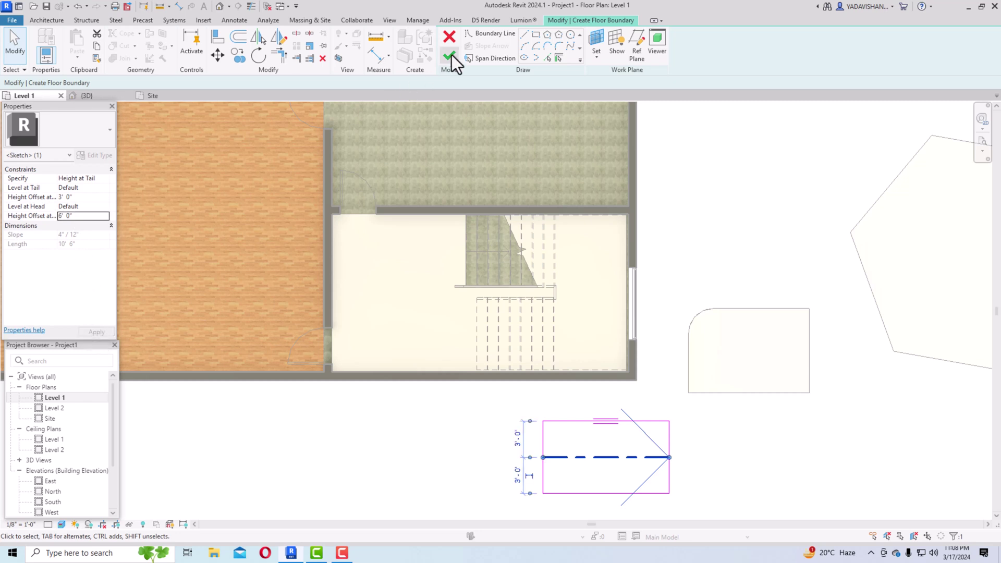
click(449, 55)
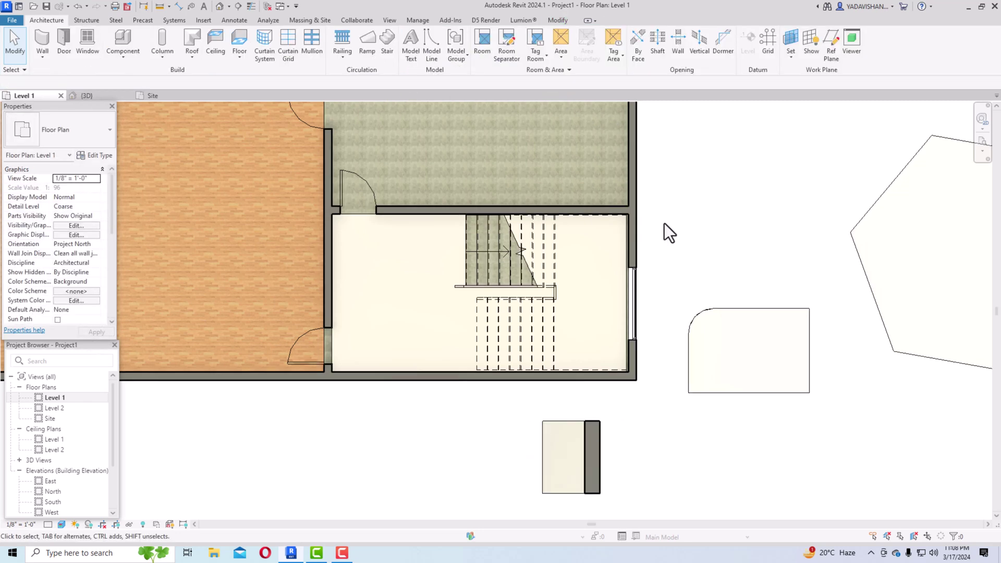
- Inspect the sloped floor beside the building from the front in the default 3D view
click(223, 8)
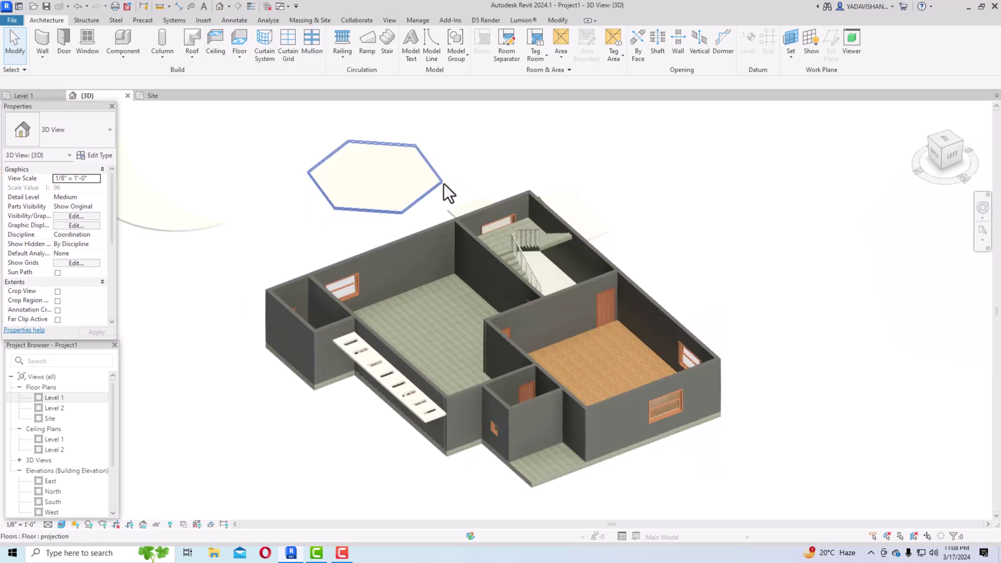
click(953, 156)
shift+middle_drag(896, 158, 605, 280)
scroll(721, 224, down, 2)
scroll(784, 284, up, 5)
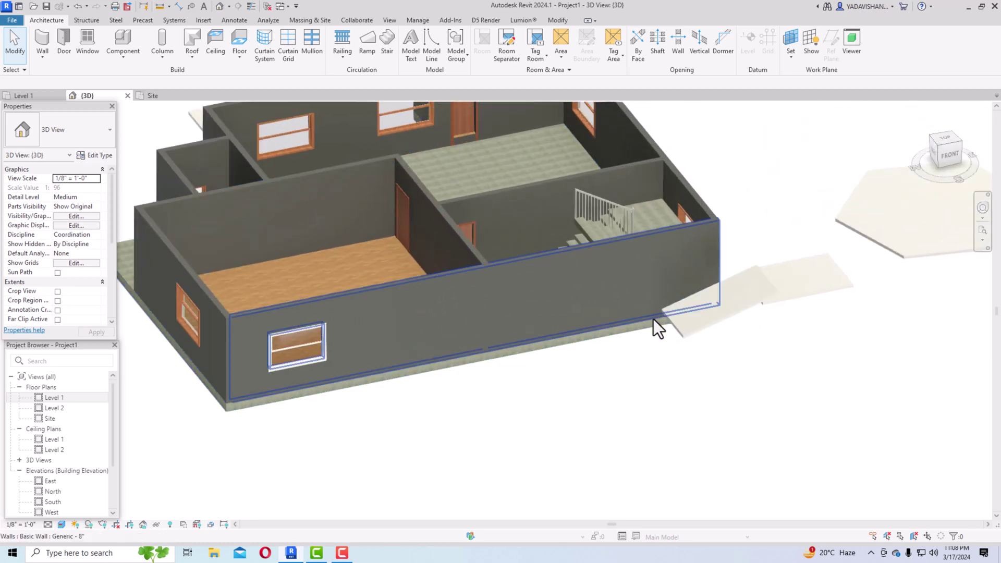
click(675, 320)
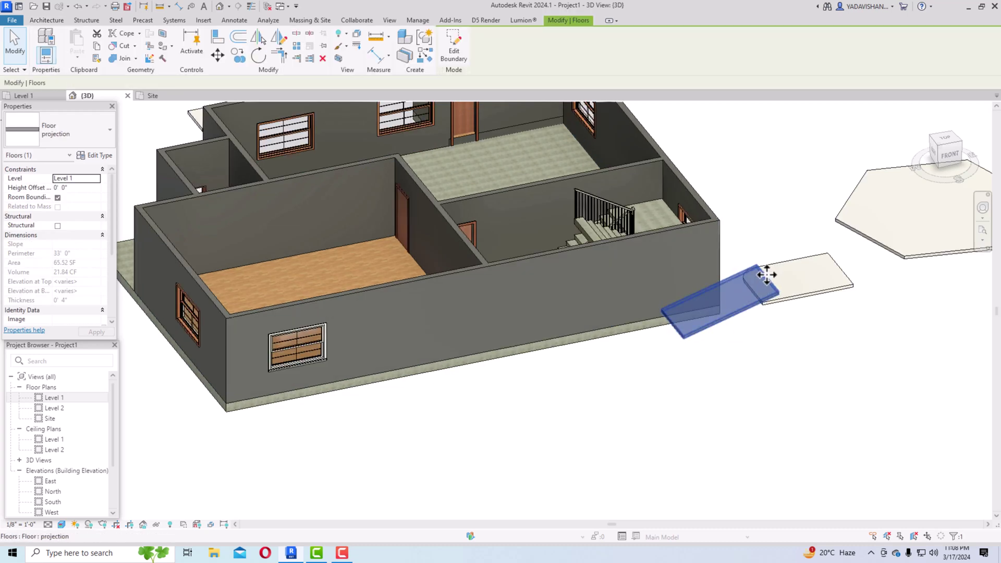
click(698, 379)
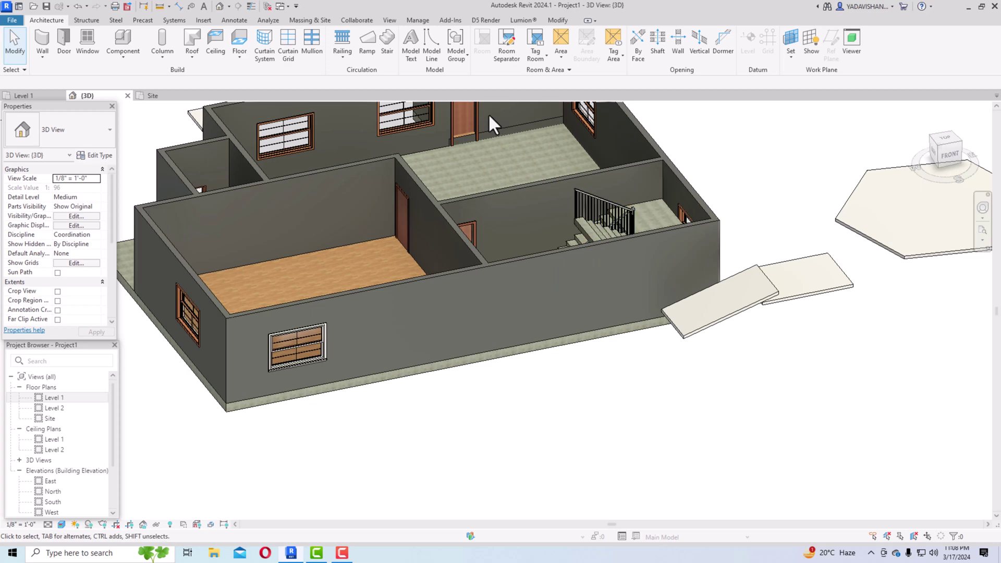
- Return to the Level 1 floor plan and start a new floor boundary sketch
double_click(52, 399)
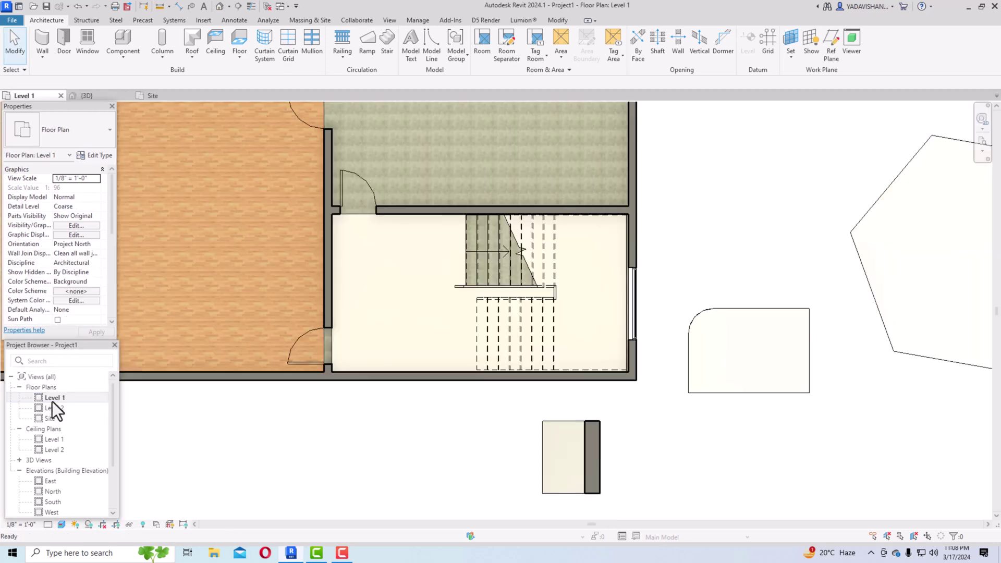
click(544, 450)
key(Escape)
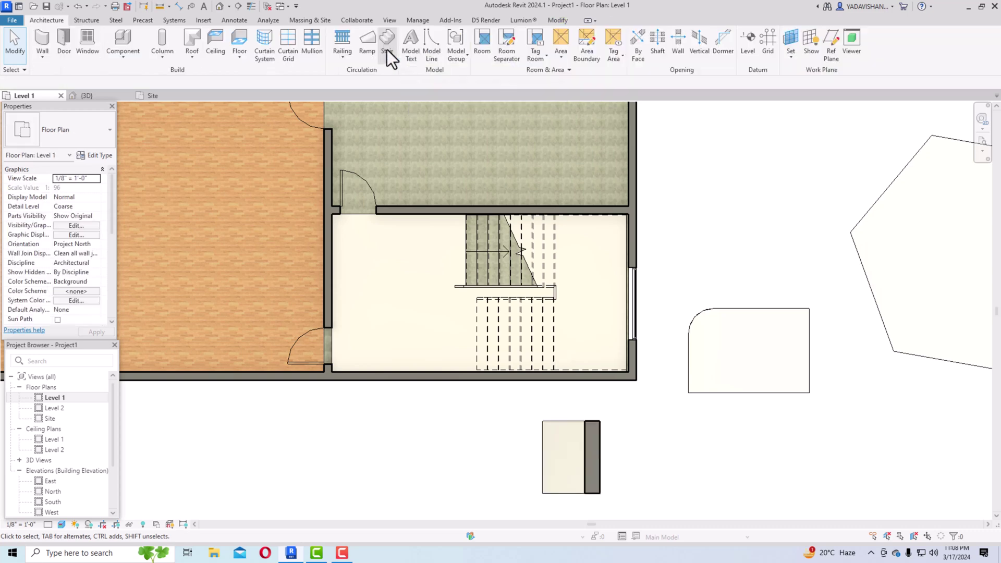
click(240, 42)
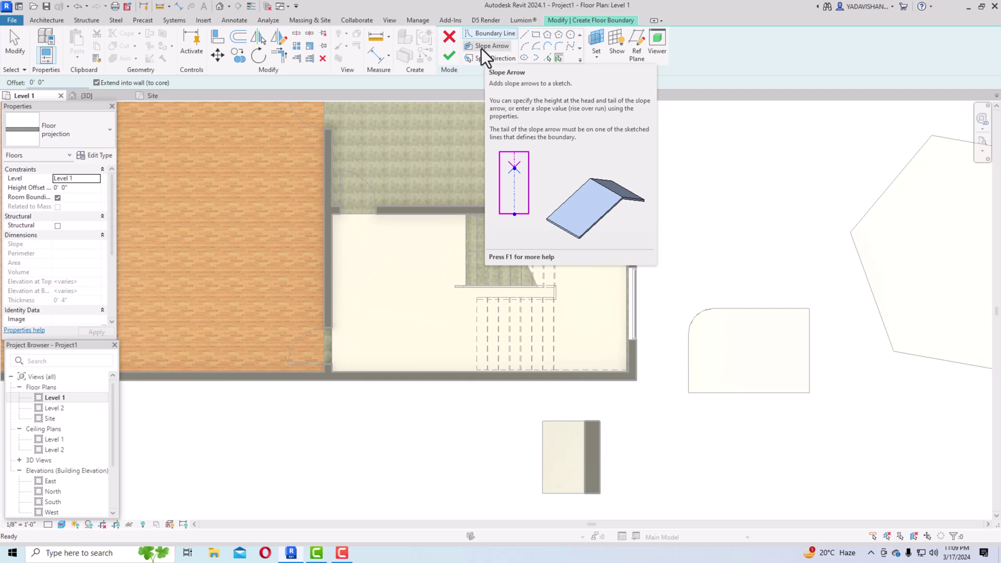
key(Escape)
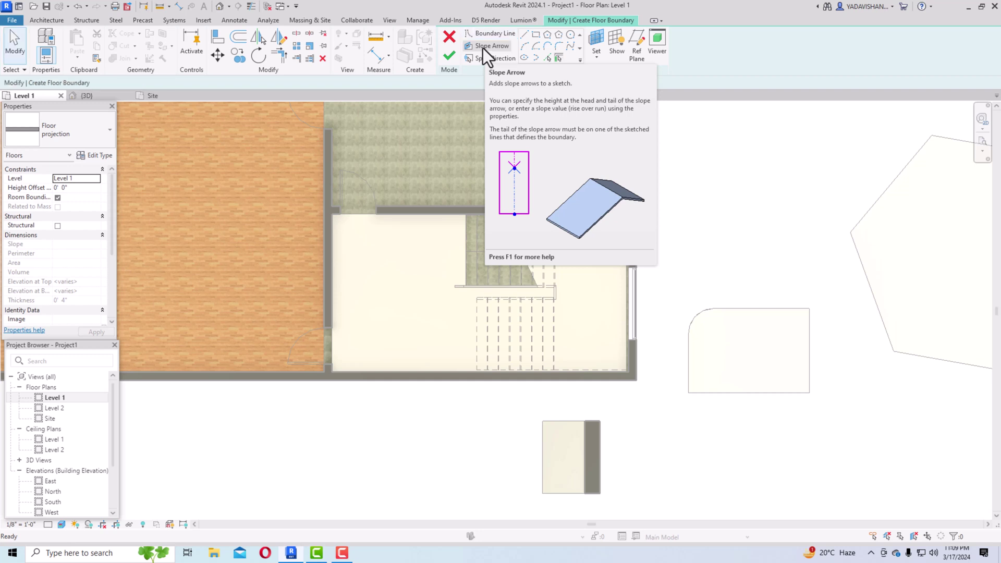